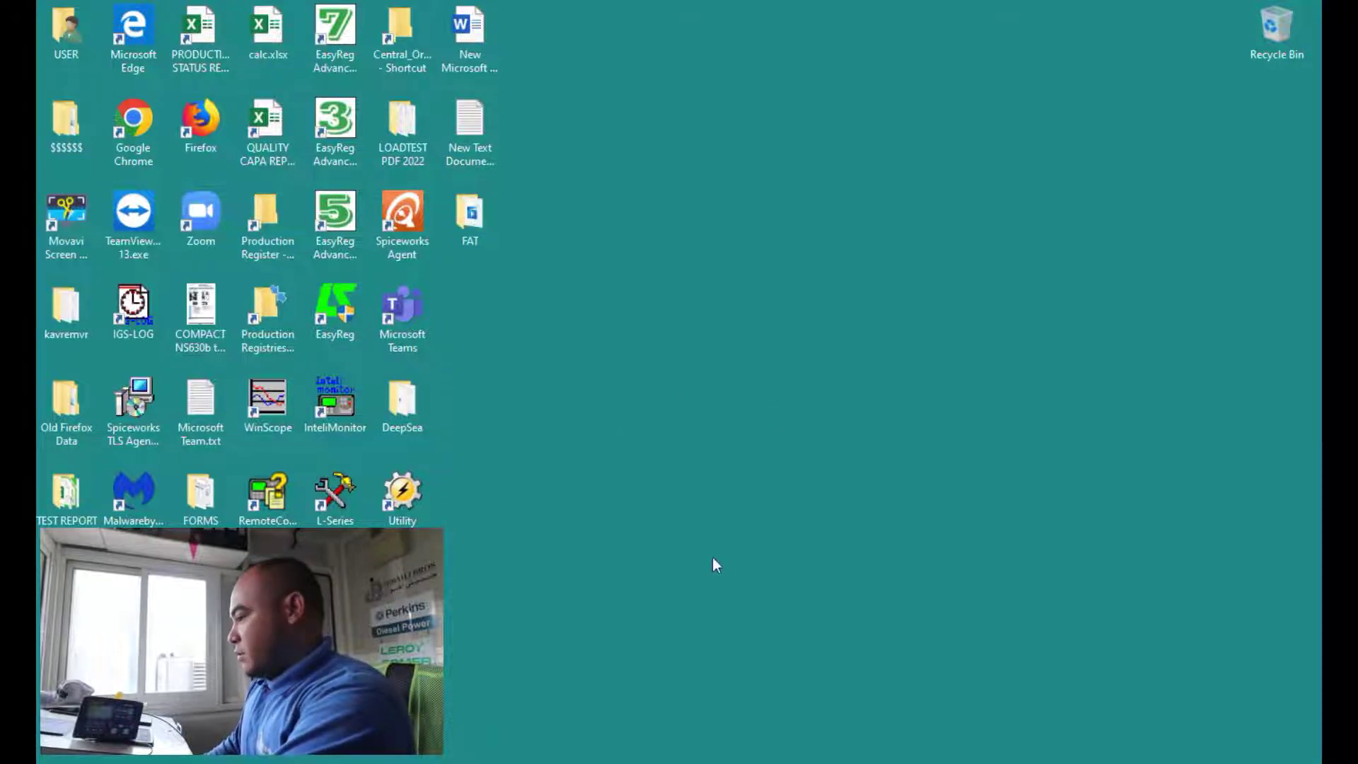
Step: Launch InteliMonitor and open a direct COM3 connection to controller C01
{"action": "double_click", "coordinate": [338, 405]}
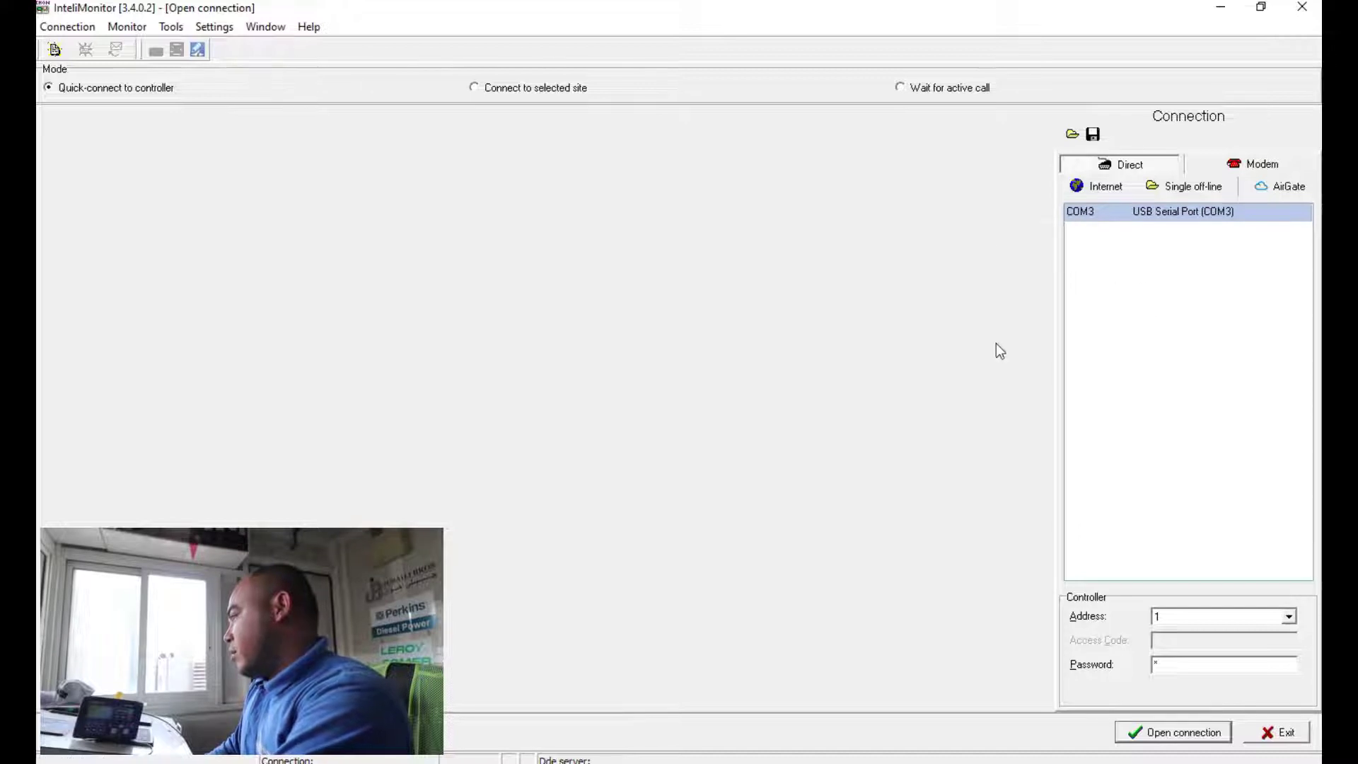
{"action": "left_click", "coordinate": [1167, 732]}
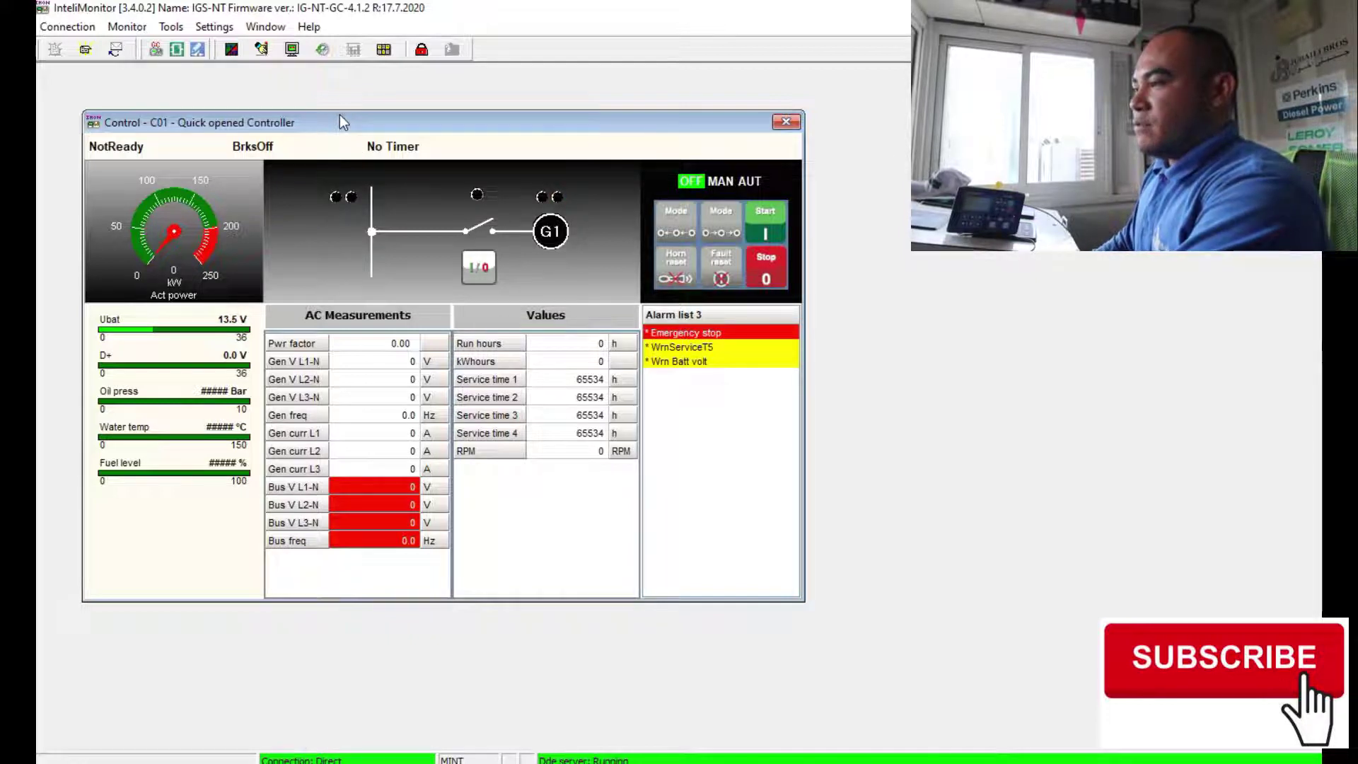
Step: Log in to controller C01 as Administrator, then open File Explorer at Quick access
{"action": "left_click", "coordinate": [422, 58]}
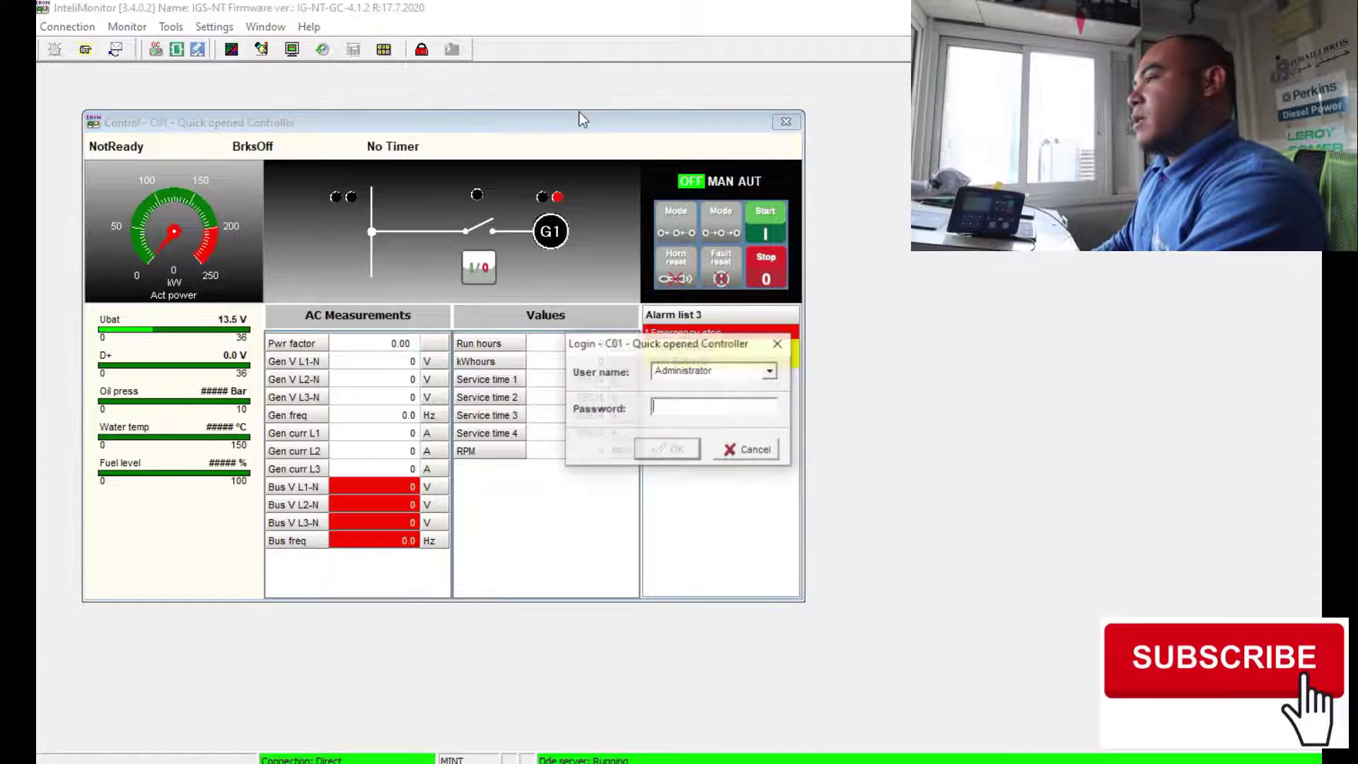
{"action": "key", "text": "Escape"}
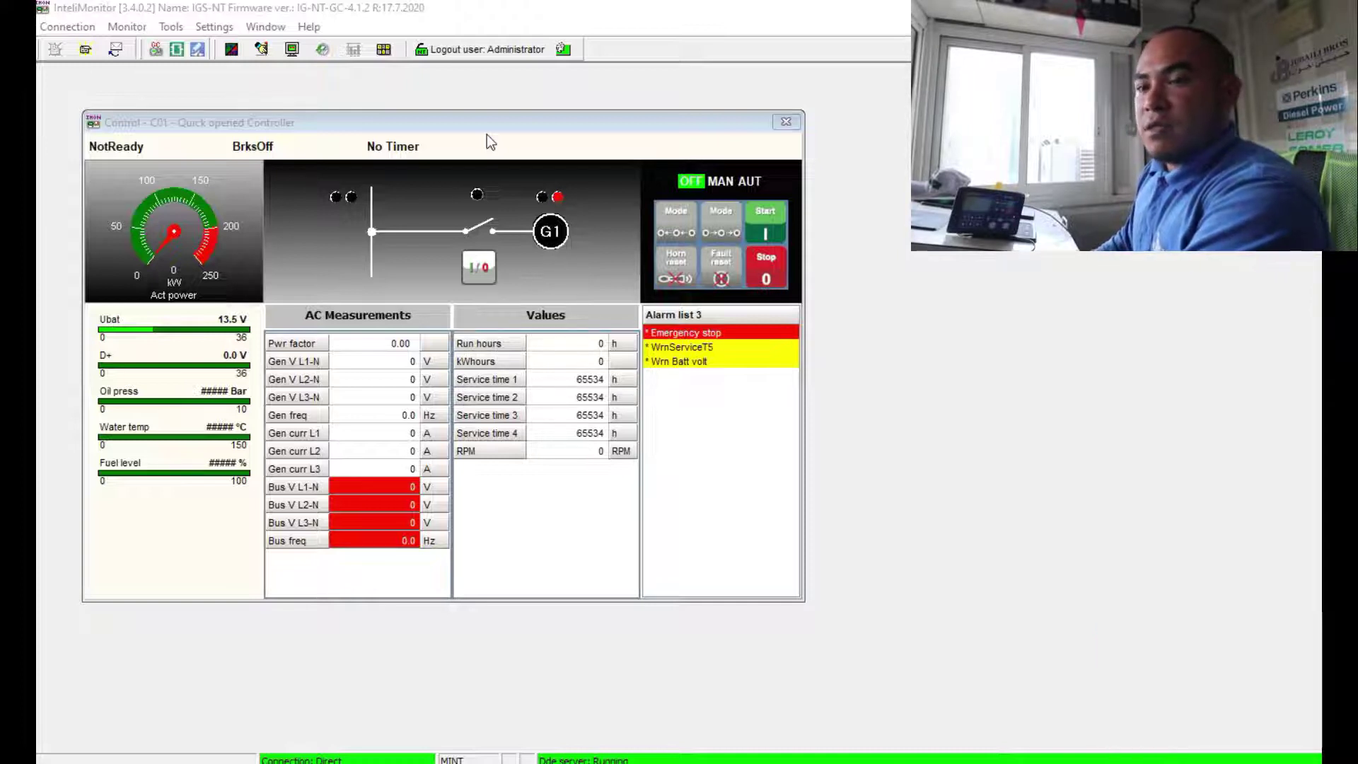
{"action": "key", "text": "super+e"}
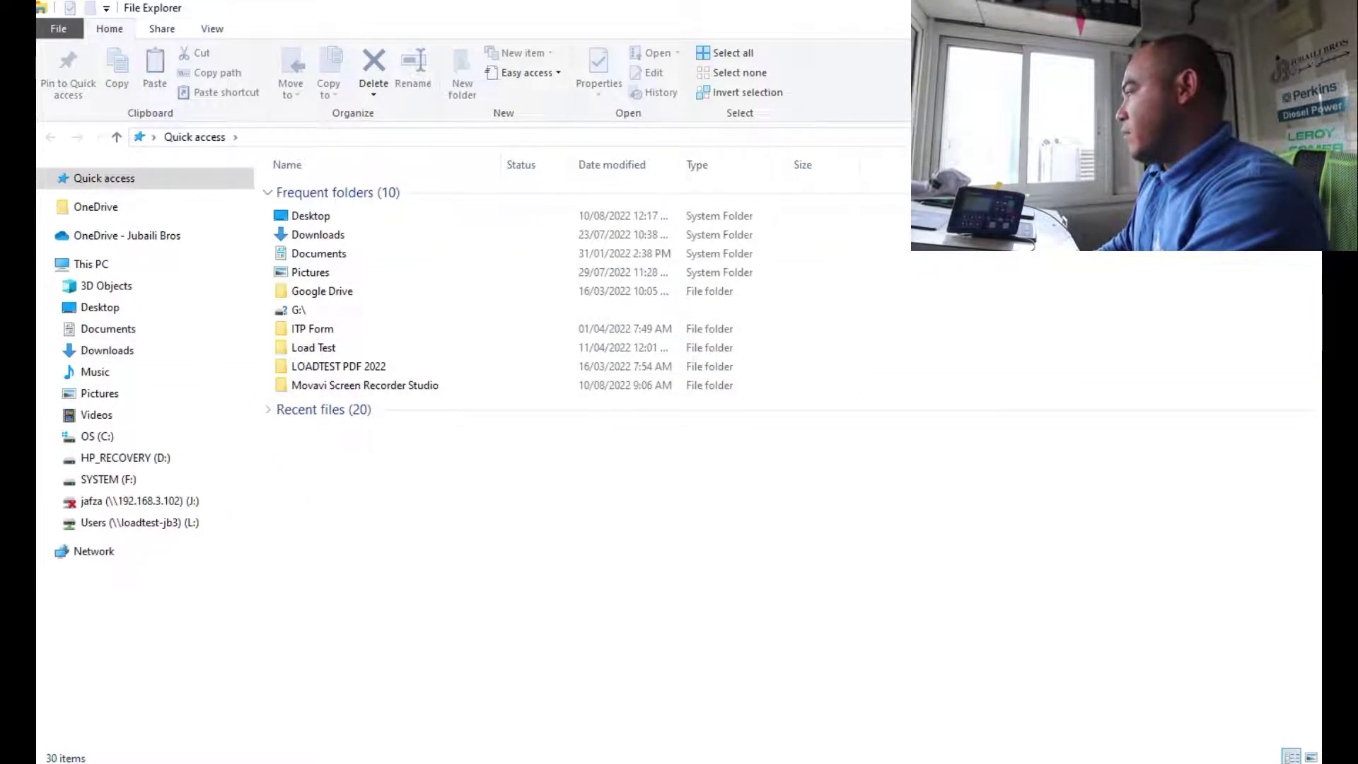
Step: Switch from File Explorer back to InteliMonitor's Control panel for controller C01
{"action": "key", "text": "alt+Tab"}
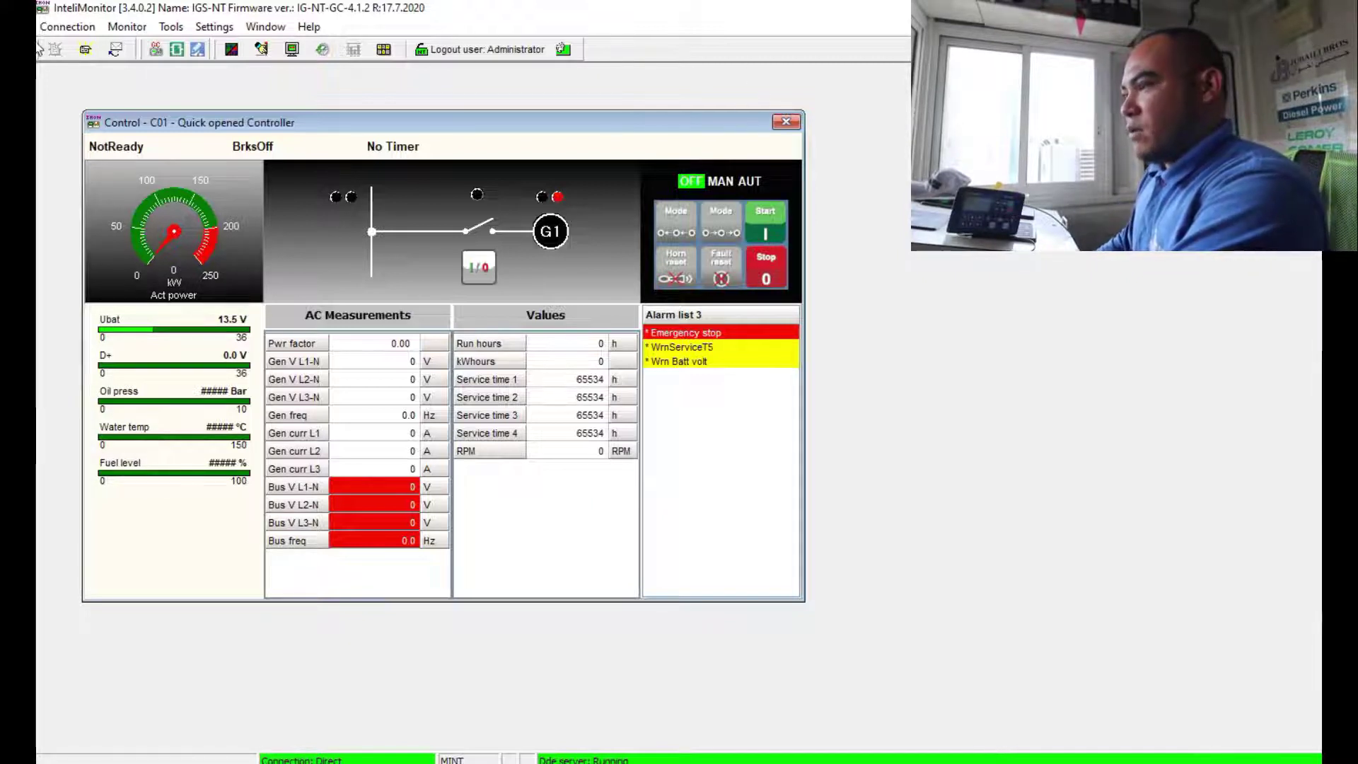
Step: Launch GenConfig from InteliMonitor's Tools menu and continue opening the archive in advanced mode
{"action": "left_click", "coordinate": [70, 36]}
{"action": "left_click", "coordinate": [74, 35]}
{"action": "left_click", "coordinate": [171, 26]}
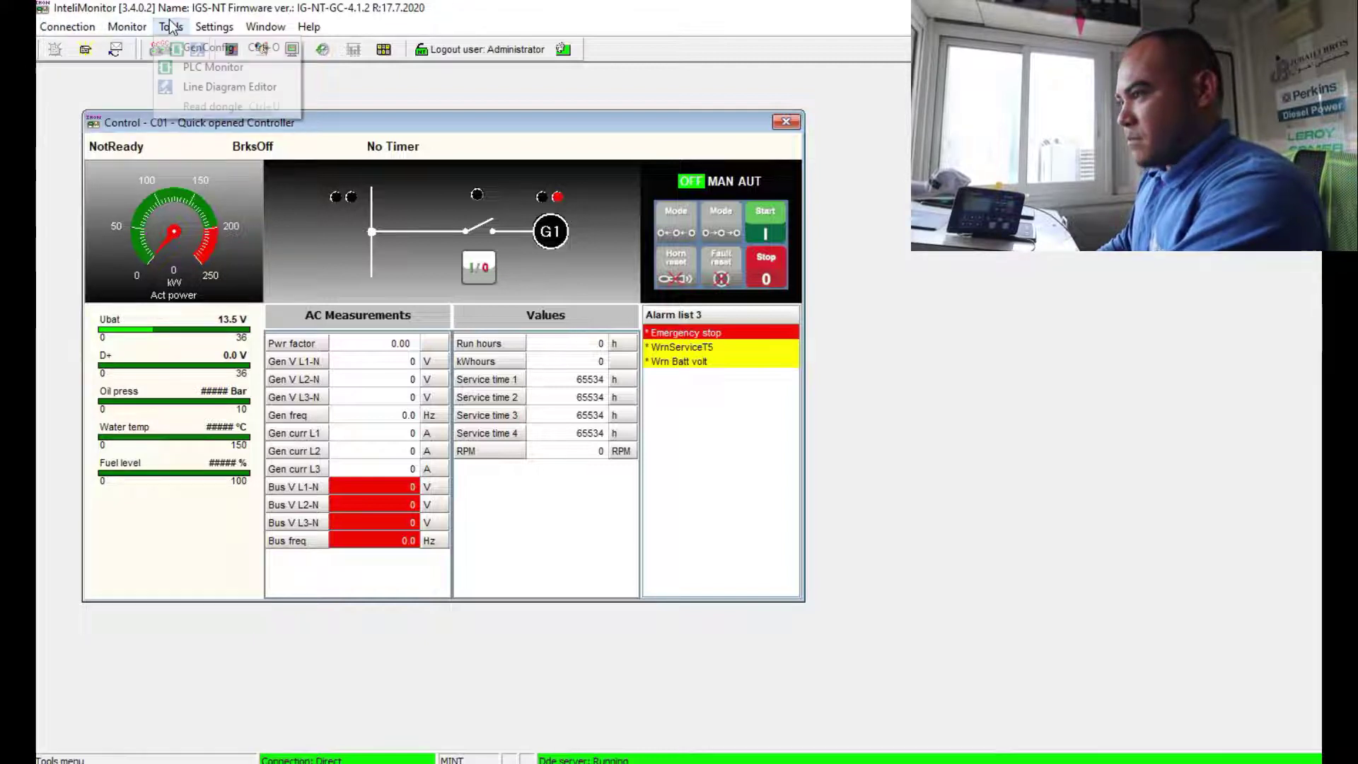
{"action": "mouse_move", "coordinate": [175, 28]}
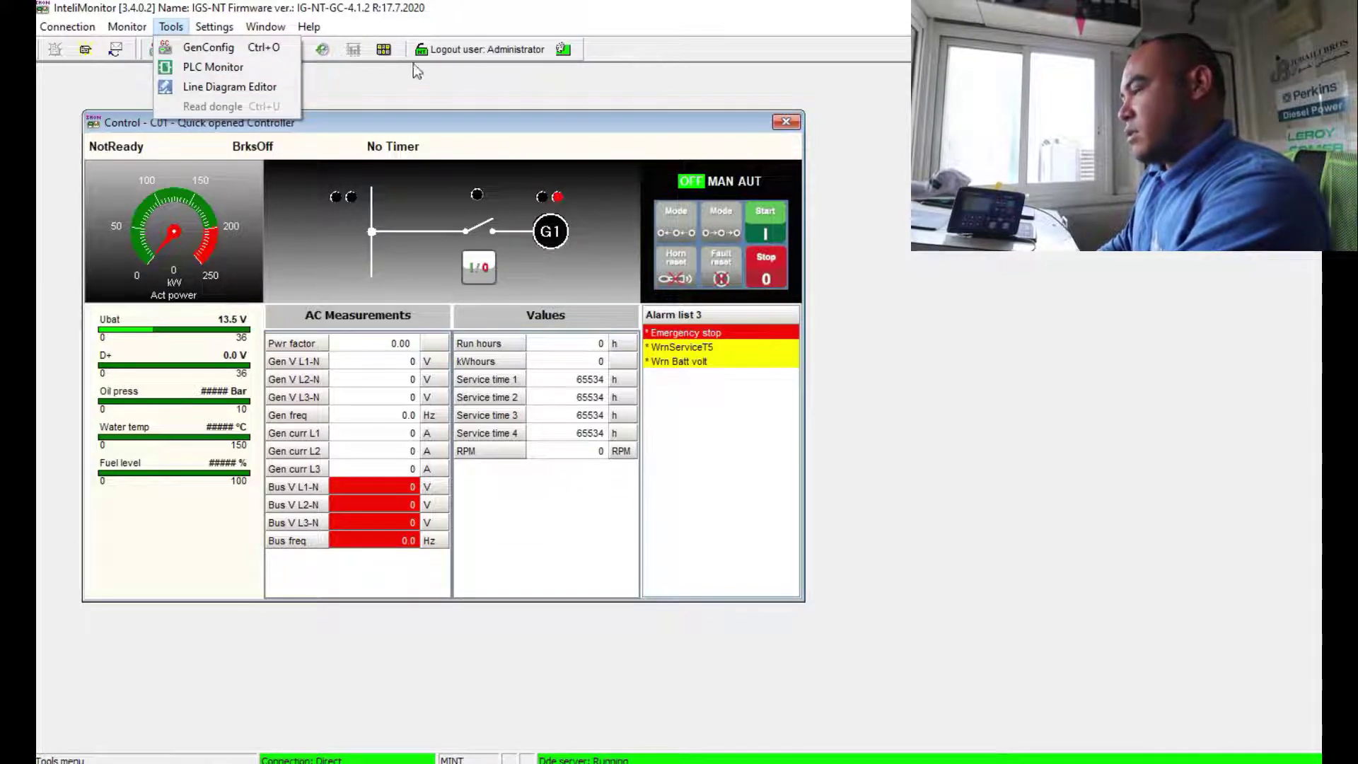
{"action": "left_click", "coordinate": [224, 49]}
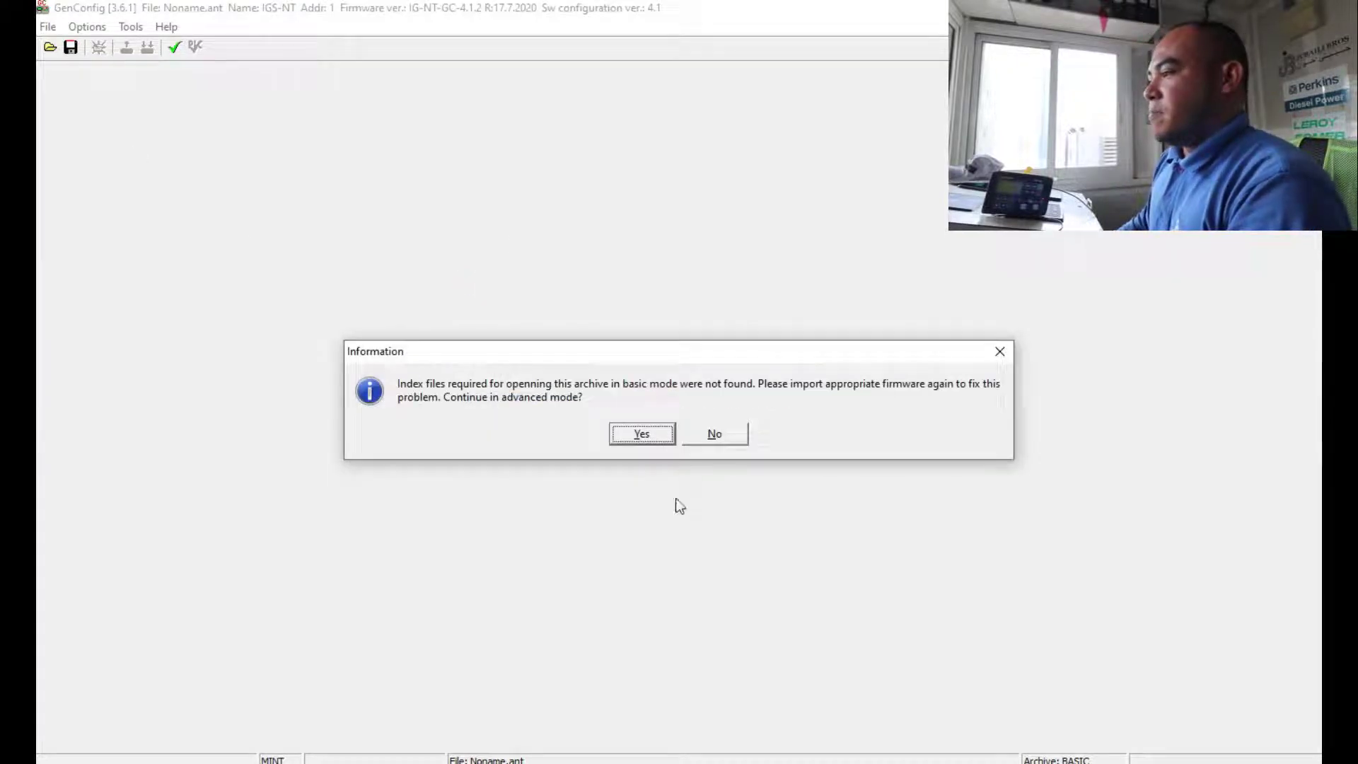
{"action": "left_click", "coordinate": [642, 437]}
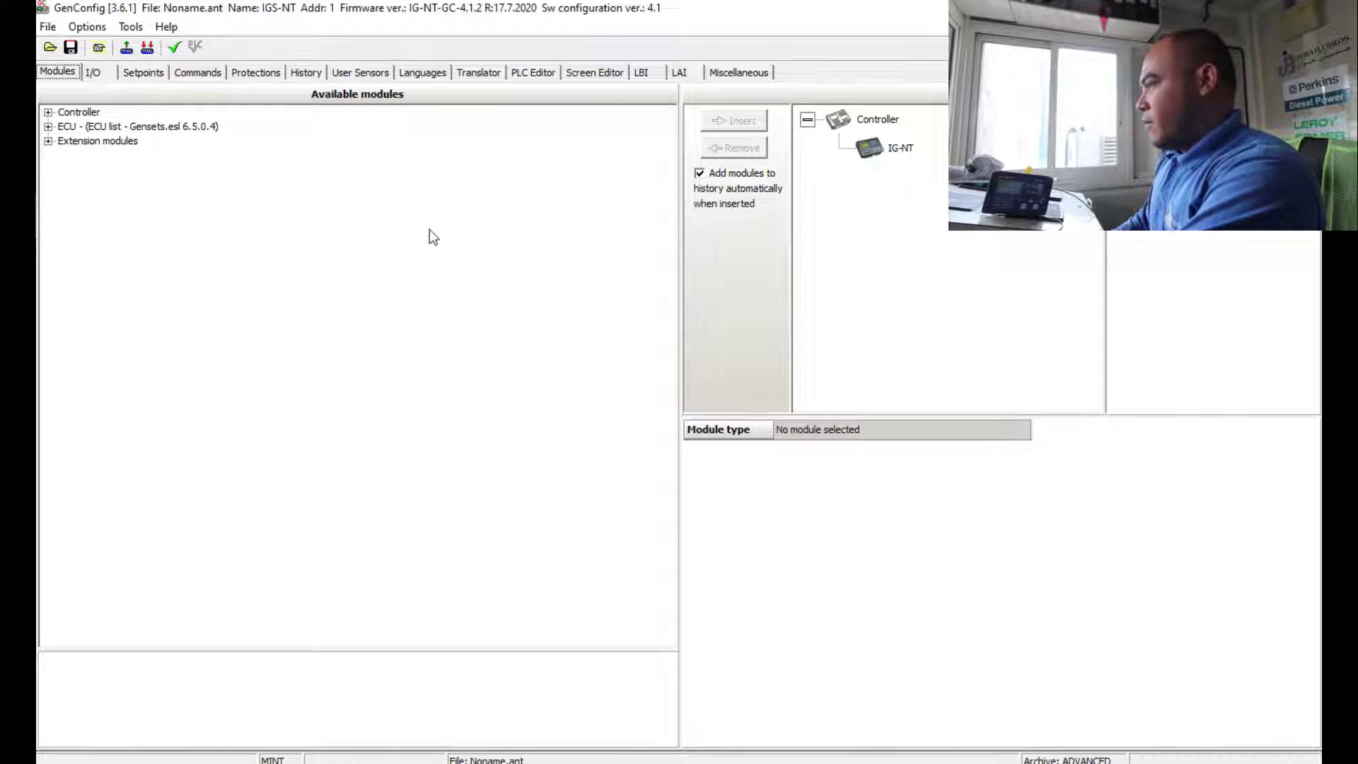
Step: Expand Controller, select IG-NT, and expand the ECU list of engine types from AGCO to MTU
{"action": "double_click", "coordinate": [82, 113]}
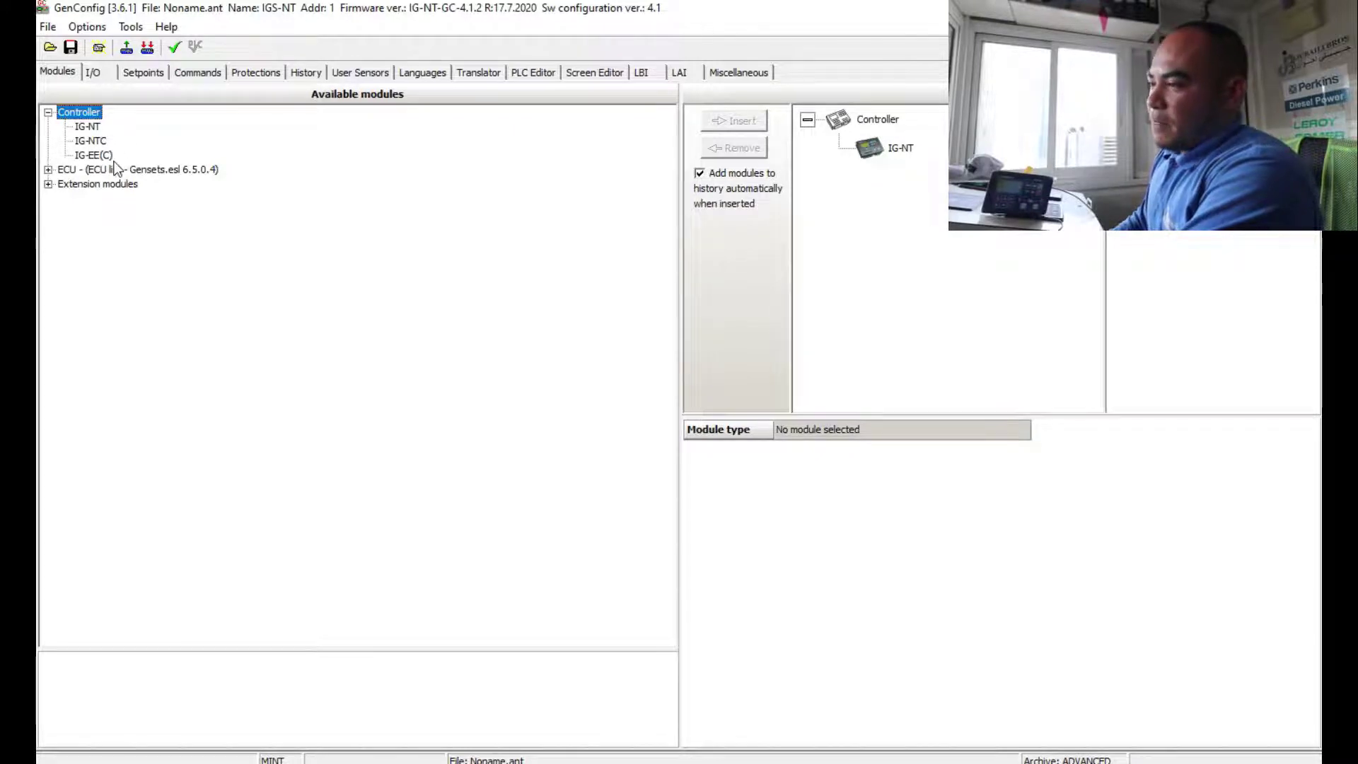
{"action": "left_click", "coordinate": [89, 127]}
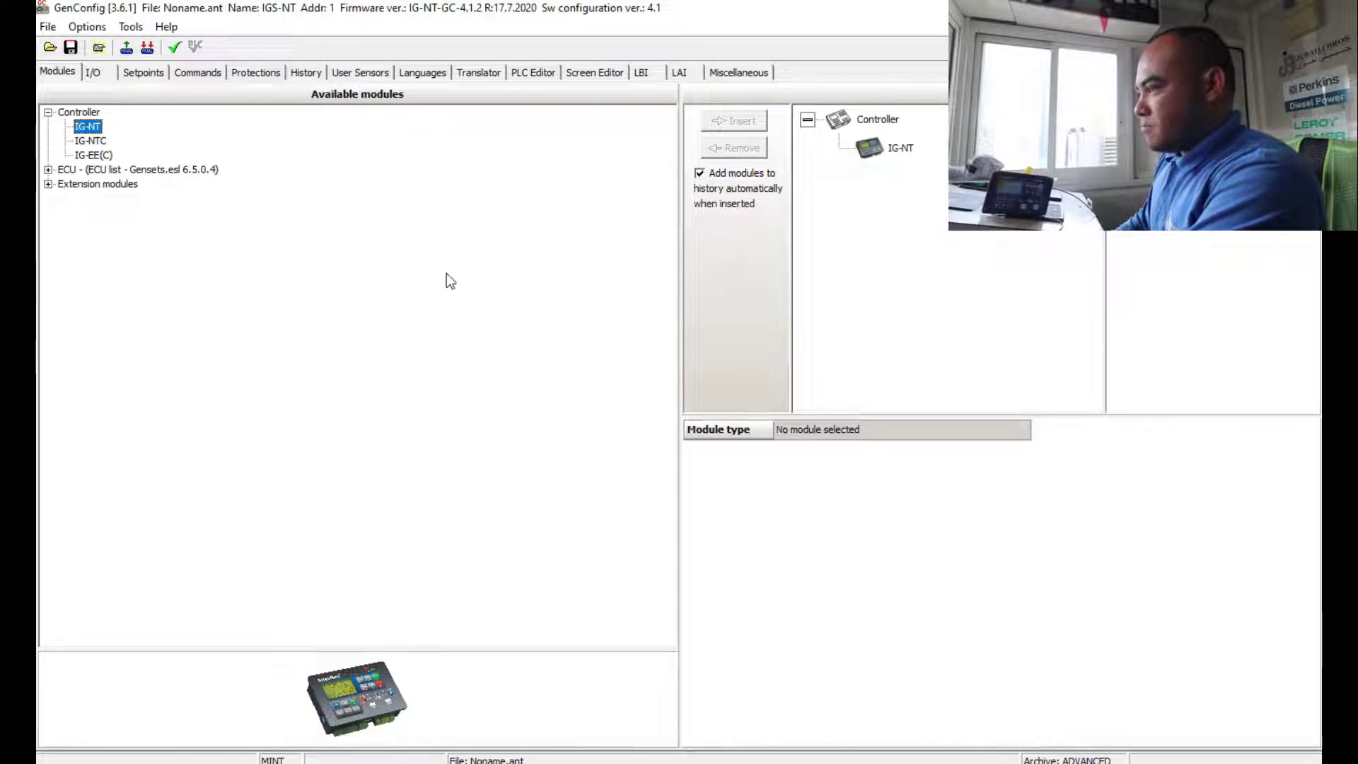
{"action": "left_click", "coordinate": [117, 168]}
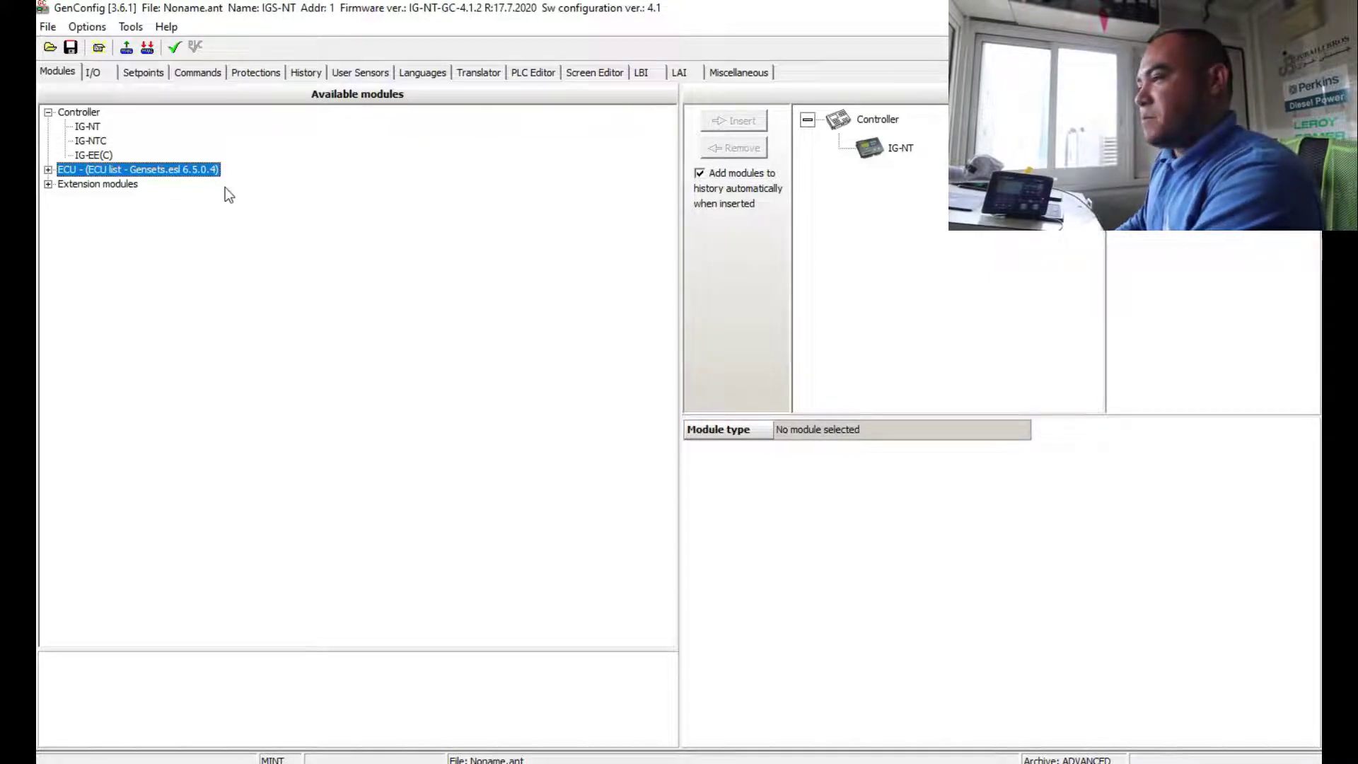
{"action": "left_click", "coordinate": [47, 170]}
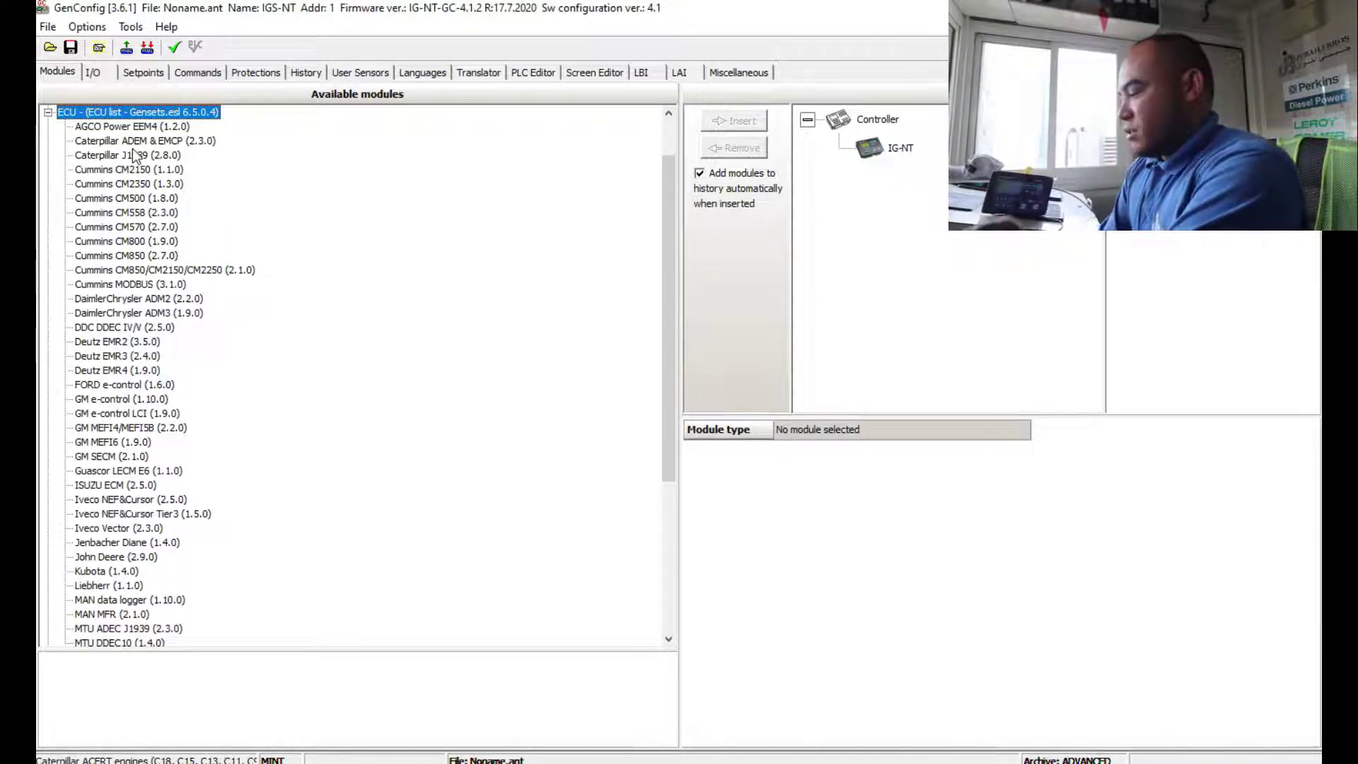
Step: Select Perkins ECM (2.6.0) in the ECU list and insert it into the configuration
{"action": "key", "text": "Down"}
{"action": "key", "text": "Down"}
{"action": "key", "text": "Down"}
{"action": "key", "text": "Down"}
{"action": "key", "text": "Down"}
{"action": "key", "text": "Down"}
{"action": "key", "text": "Down"}
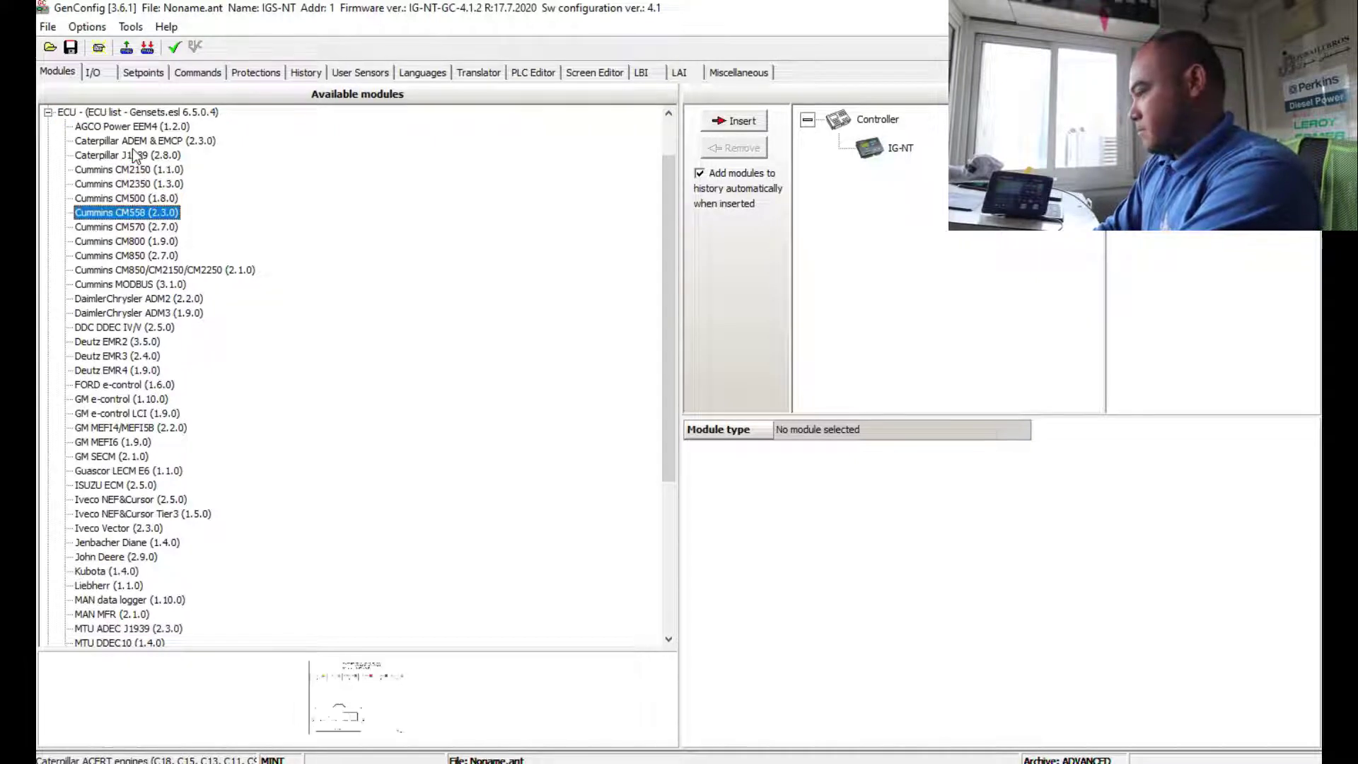
{"action": "key", "text": "Down"}
{"action": "key", "text": "Down"}
{"action": "key", "text": "Down"}
{"action": "key", "text": "Down"}
{"action": "key", "text": "Down"}
{"action": "key", "text": "Down"}
{"action": "key", "text": "Down"}
{"action": "key", "text": "Down"}
{"action": "key", "text": "Down"}
{"action": "key", "text": "Down"}
{"action": "key", "text": "Down"}
{"action": "key", "text": "Down"}
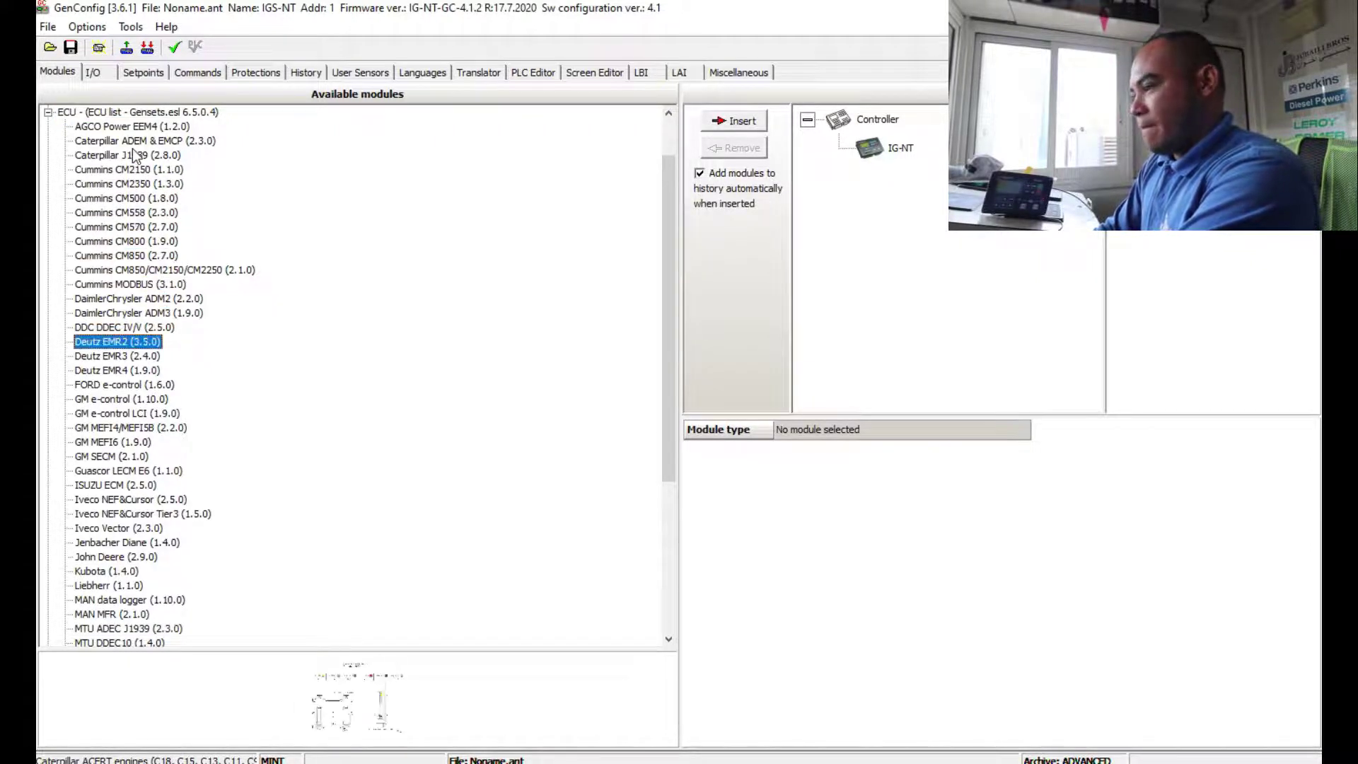
{"action": "key", "text": "Down"}
{"action": "key", "text": "Down"}
{"action": "key", "text": "Down"}
{"action": "key", "text": "Down"}
{"action": "key", "text": "Down"}
{"action": "key", "text": "Down"}
{"action": "key", "text": "Down"}
{"action": "key", "text": "Down"}
{"action": "key", "text": "Down"}
{"action": "key", "text": "Down"}
{"action": "key", "text": "Down"}
{"action": "key", "text": "Down"}
{"action": "key", "text": "Down"}
{"action": "key", "text": "Down"}
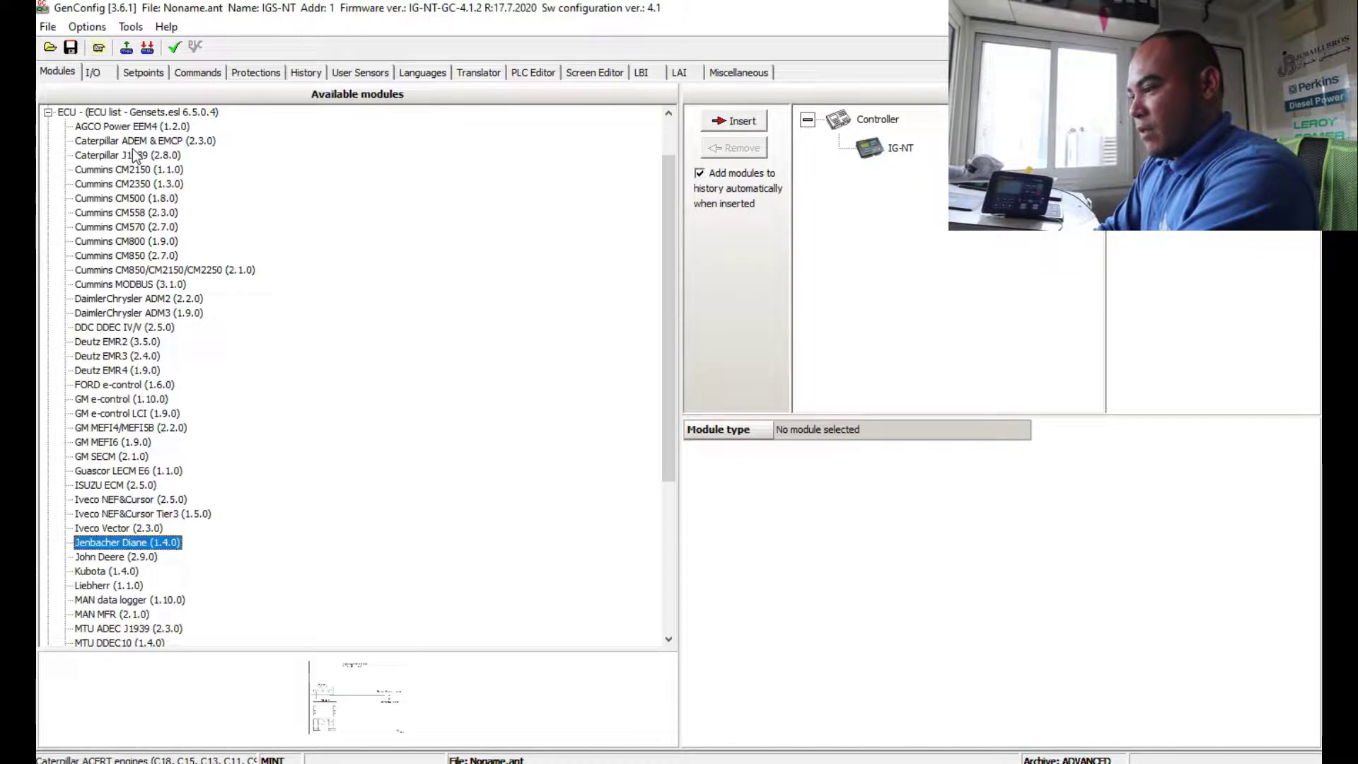
{"action": "key", "text": "Down"}
{"action": "key", "text": "Down"}
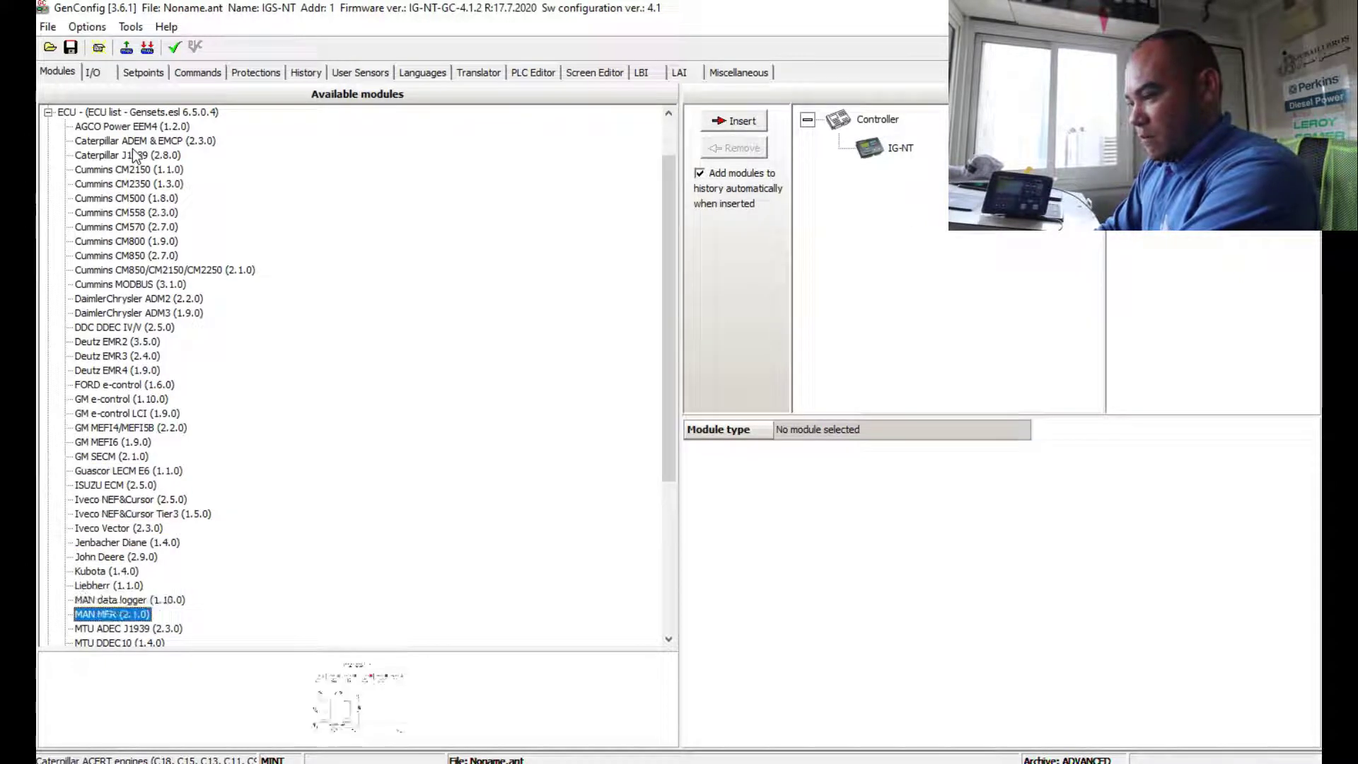
{"action": "key", "text": "Down"}
{"action": "key", "text": "Down"}
{"action": "key", "text": "Down"}
{"action": "key", "text": "Down"}
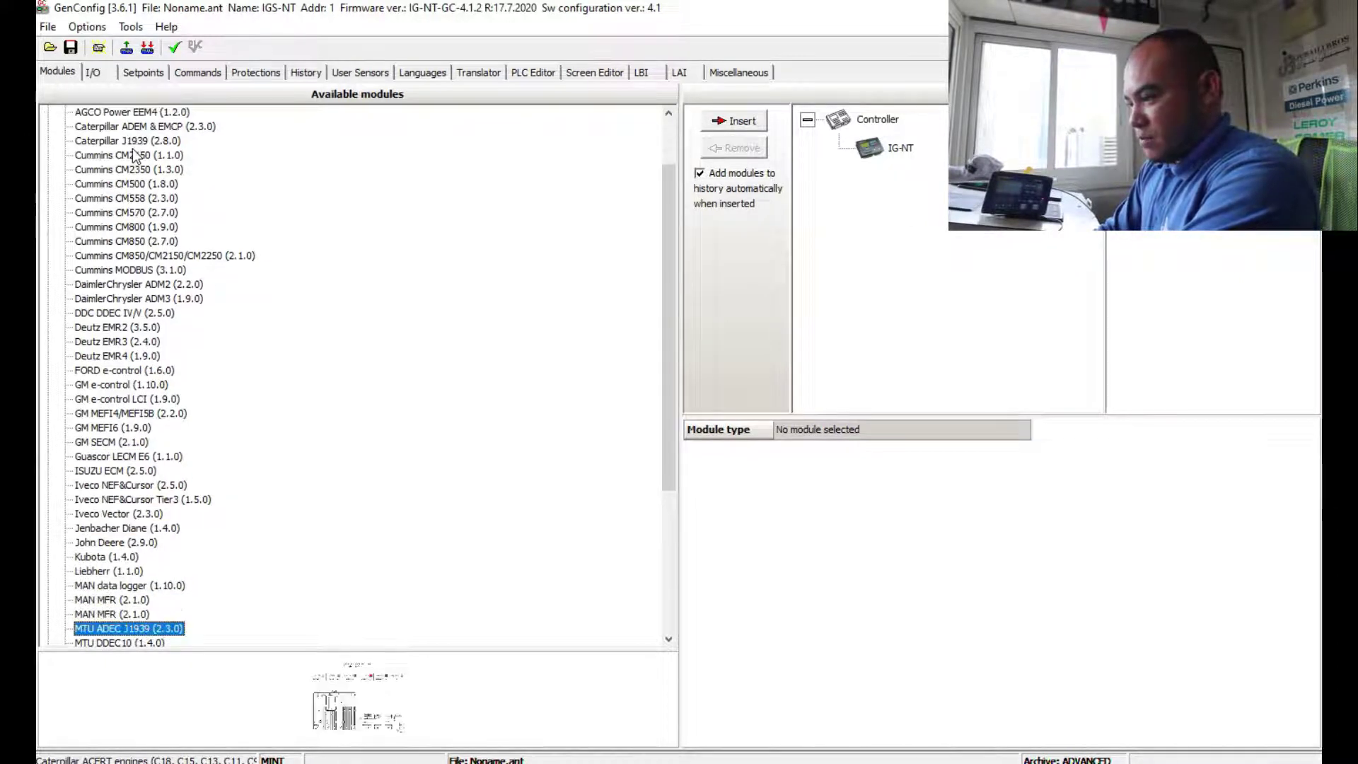
{"action": "key", "text": "Down"}
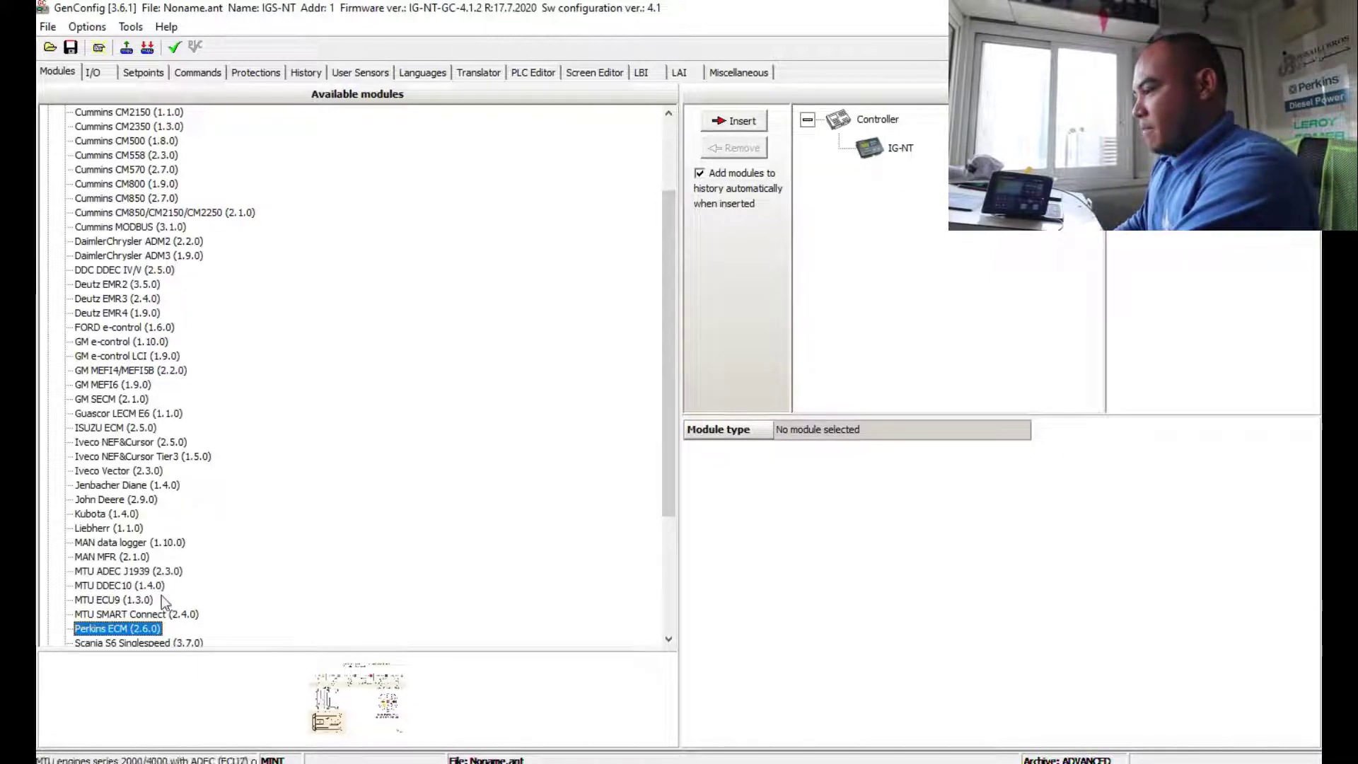
{"action": "left_click", "coordinate": [738, 121]}
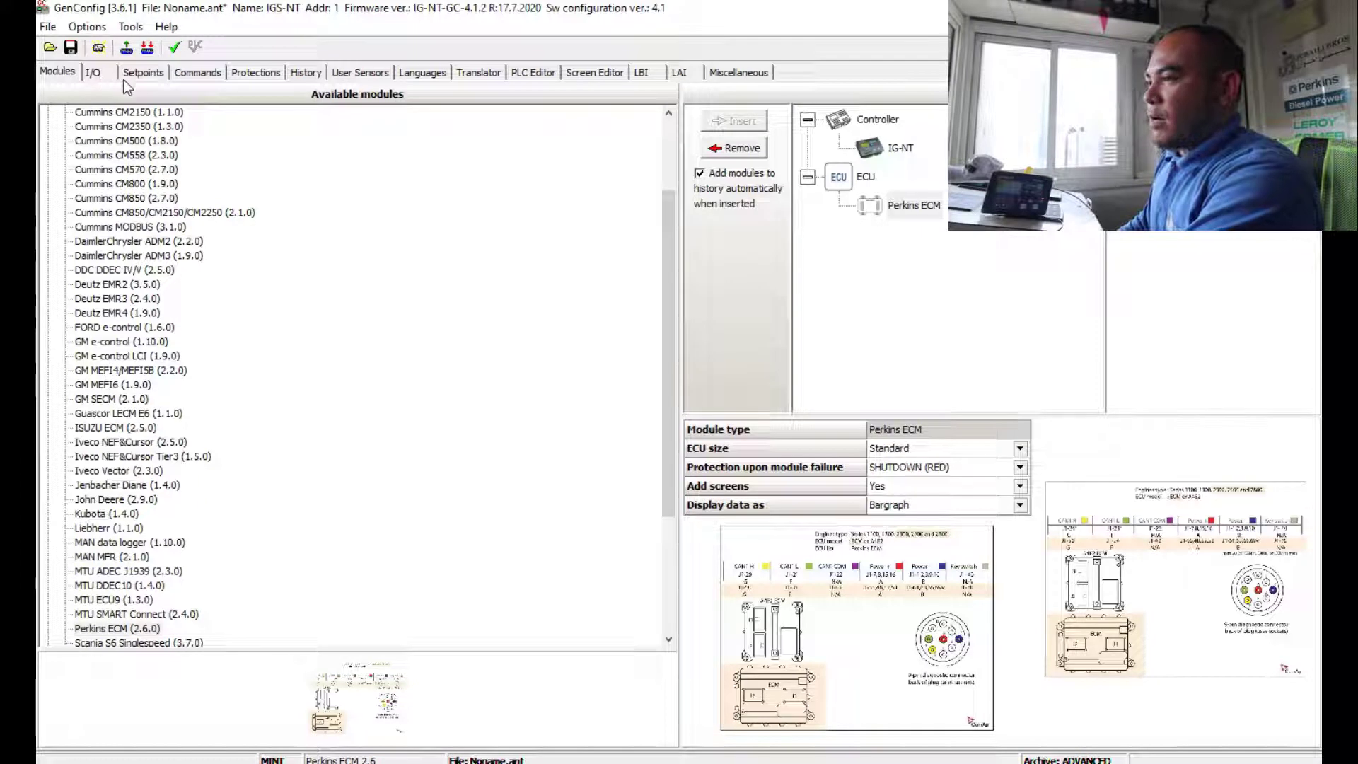
Step: On the I/O tab, expand Binary inputs > IGS-NT and select BI1 GCB feedback
{"action": "left_click", "coordinate": [98, 73]}
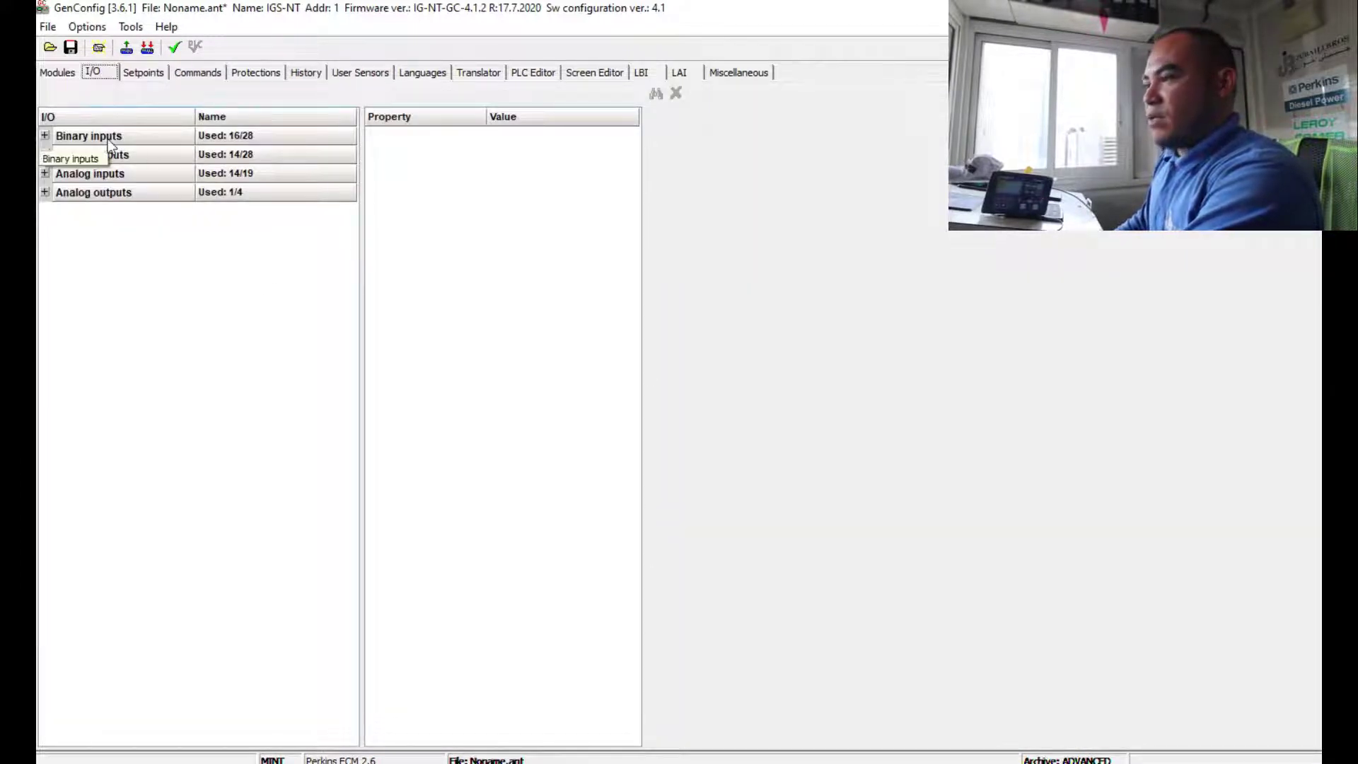
{"action": "double_click", "coordinate": [92, 135]}
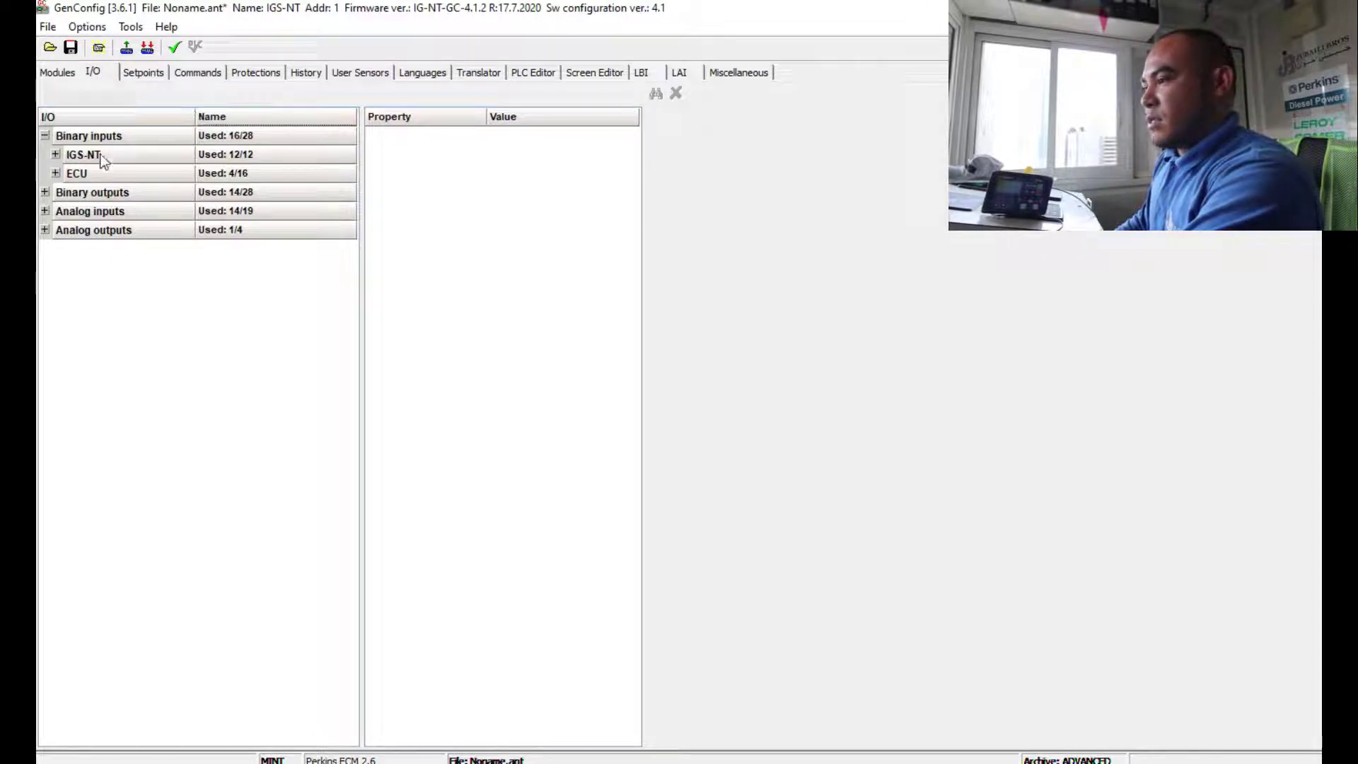
{"action": "double_click", "coordinate": [96, 155]}
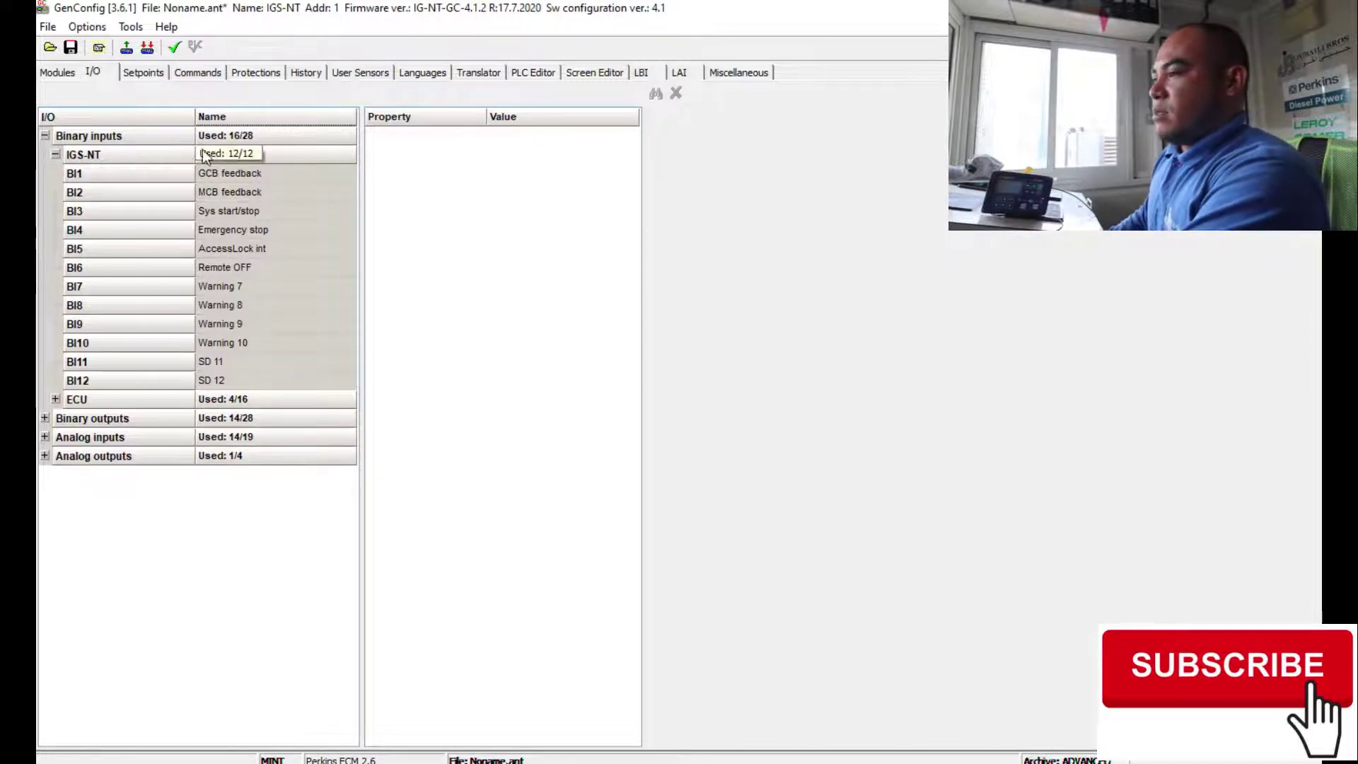
{"action": "left_click", "coordinate": [220, 171]}
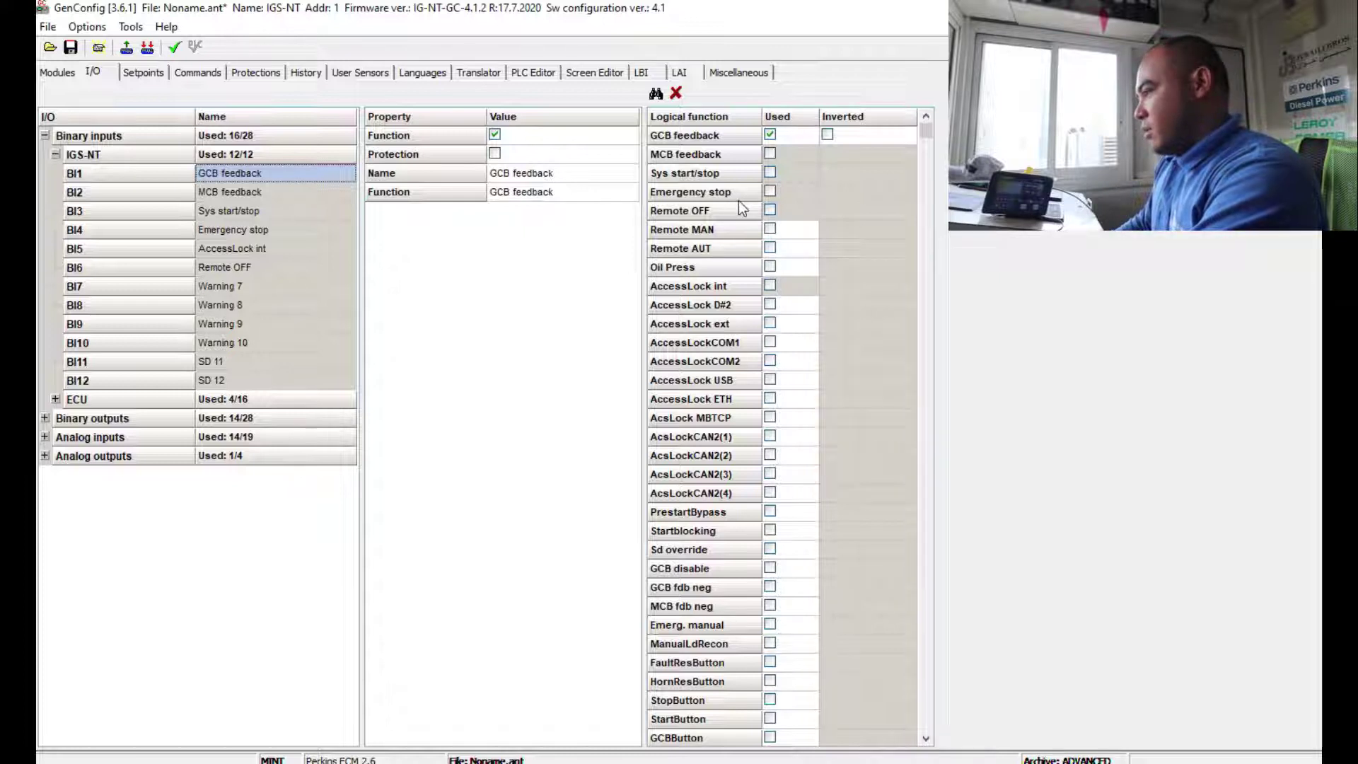
Step: Add an inverted Emergency stop function to binary input BI1 alongside GCB feedback
{"action": "left_click", "coordinate": [769, 192]}
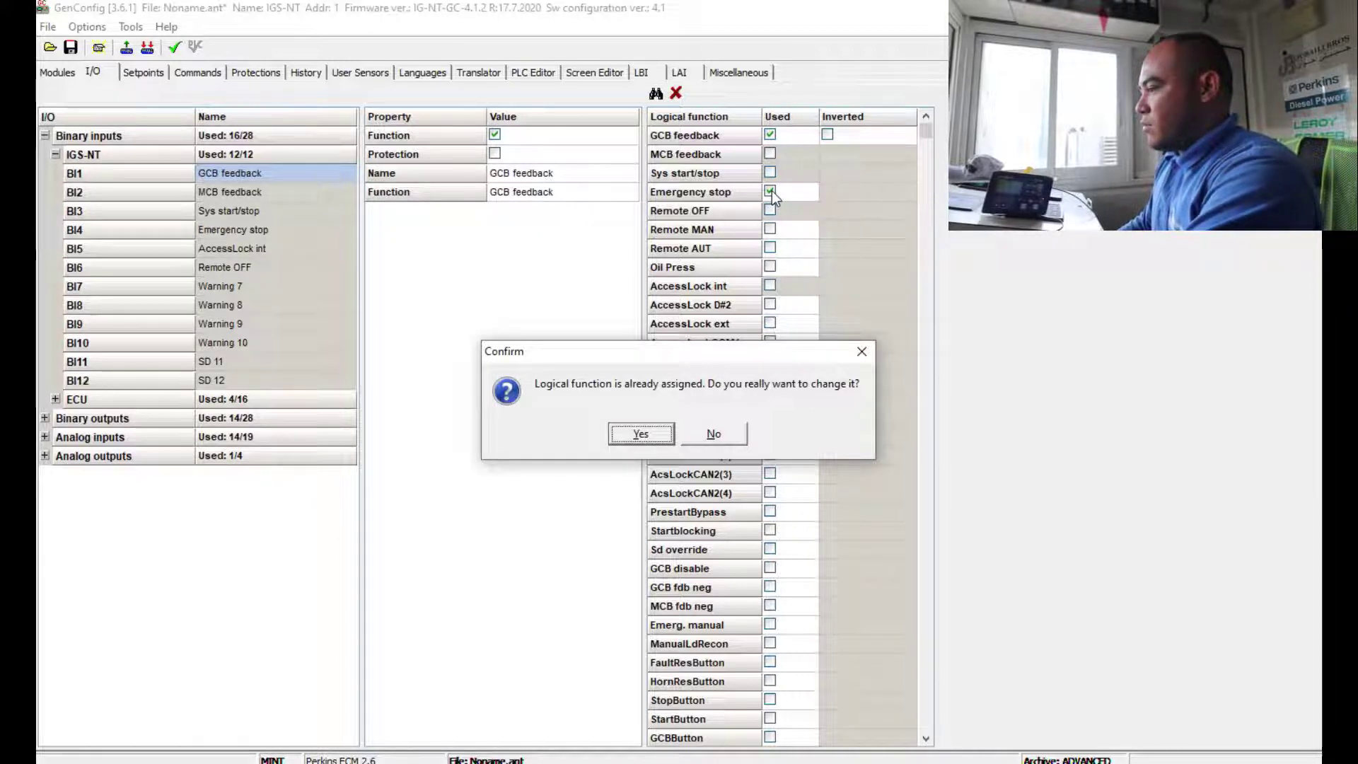
{"action": "left_click", "coordinate": [623, 434]}
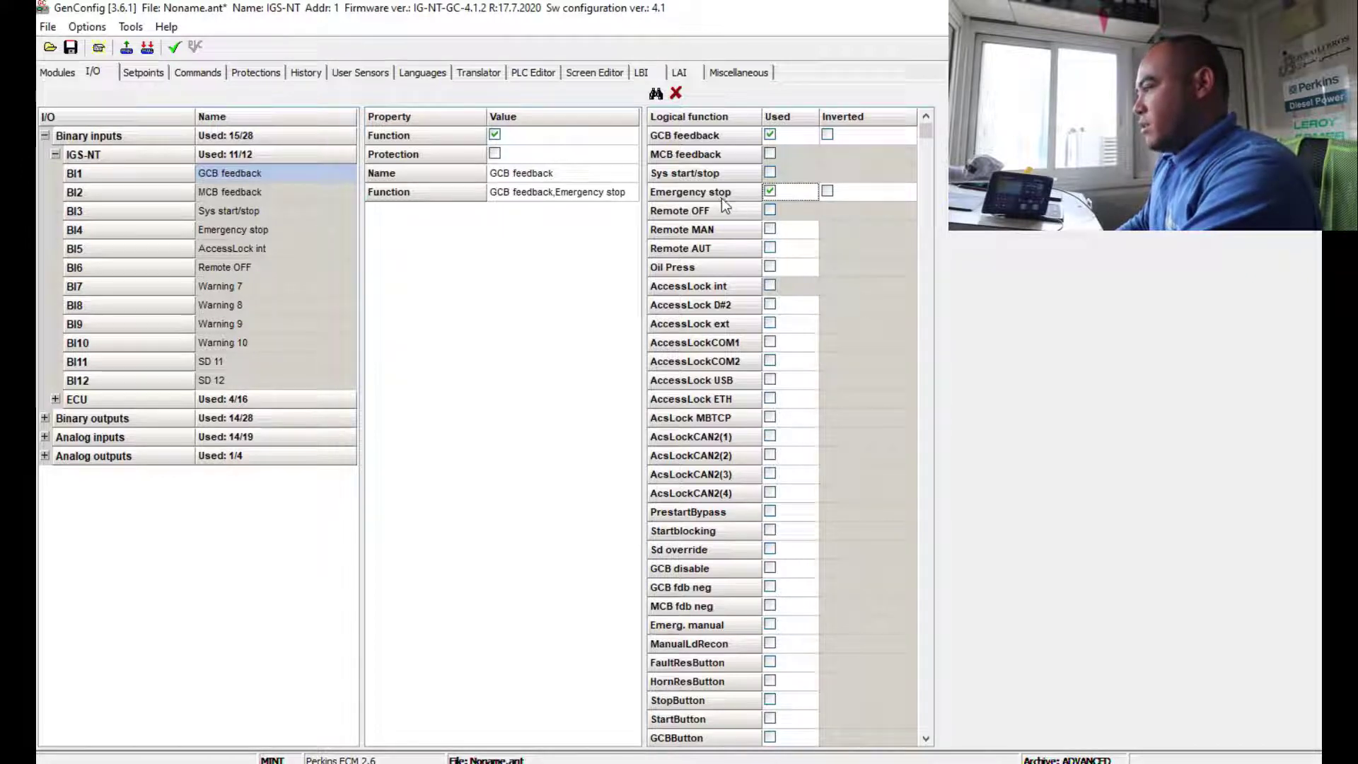
{"action": "left_click", "coordinate": [828, 191]}
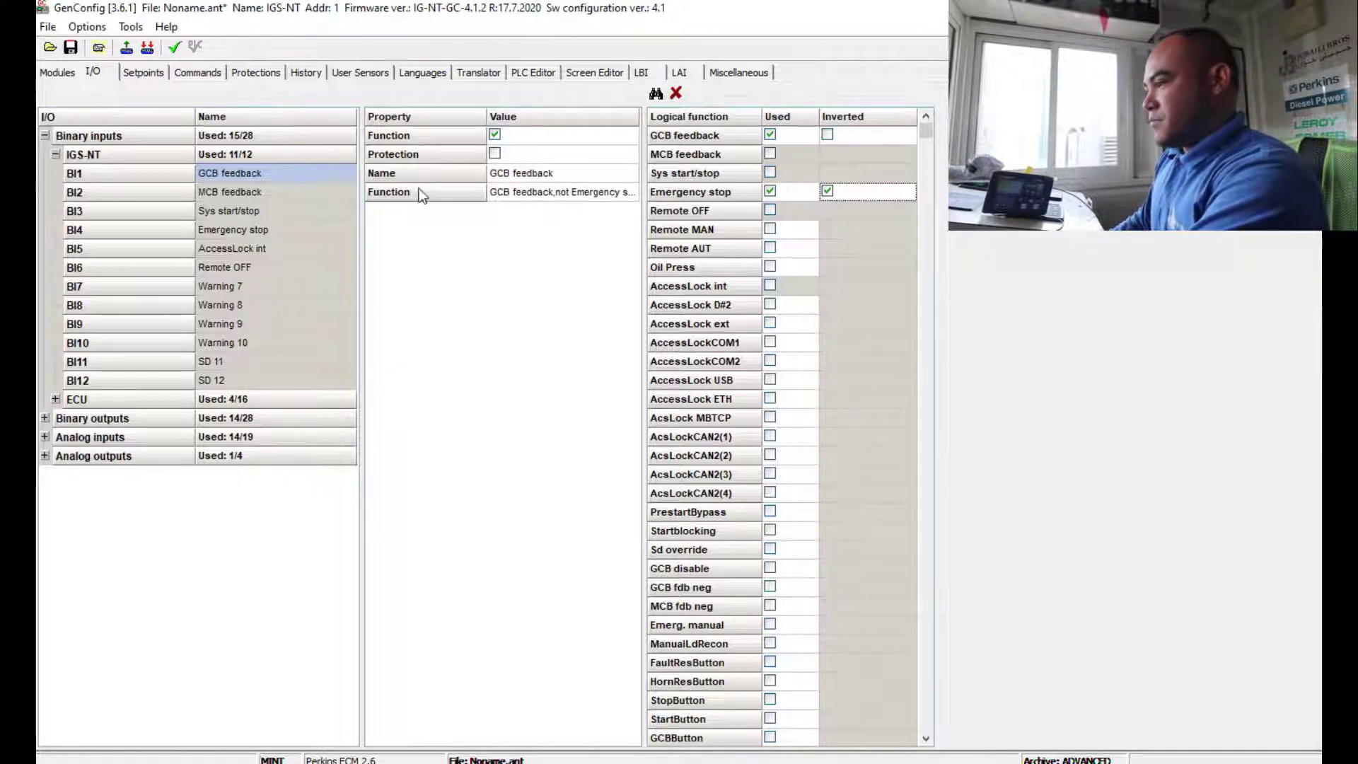
{"action": "left_click", "coordinate": [547, 169]}
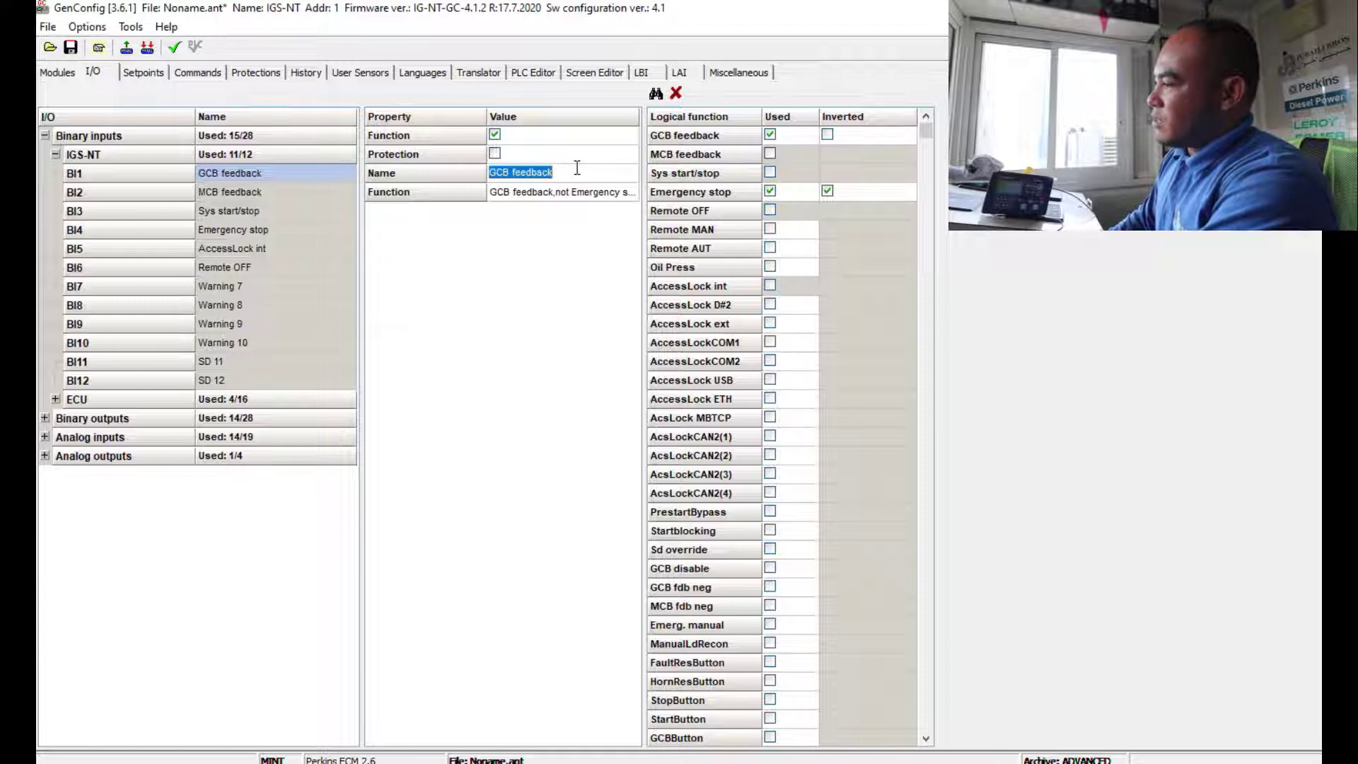
Step: Rename binary input BI1 to 'emergency stop'
{"action": "key", "text": "BackSpace"}
{"action": "type", "text": "e"}
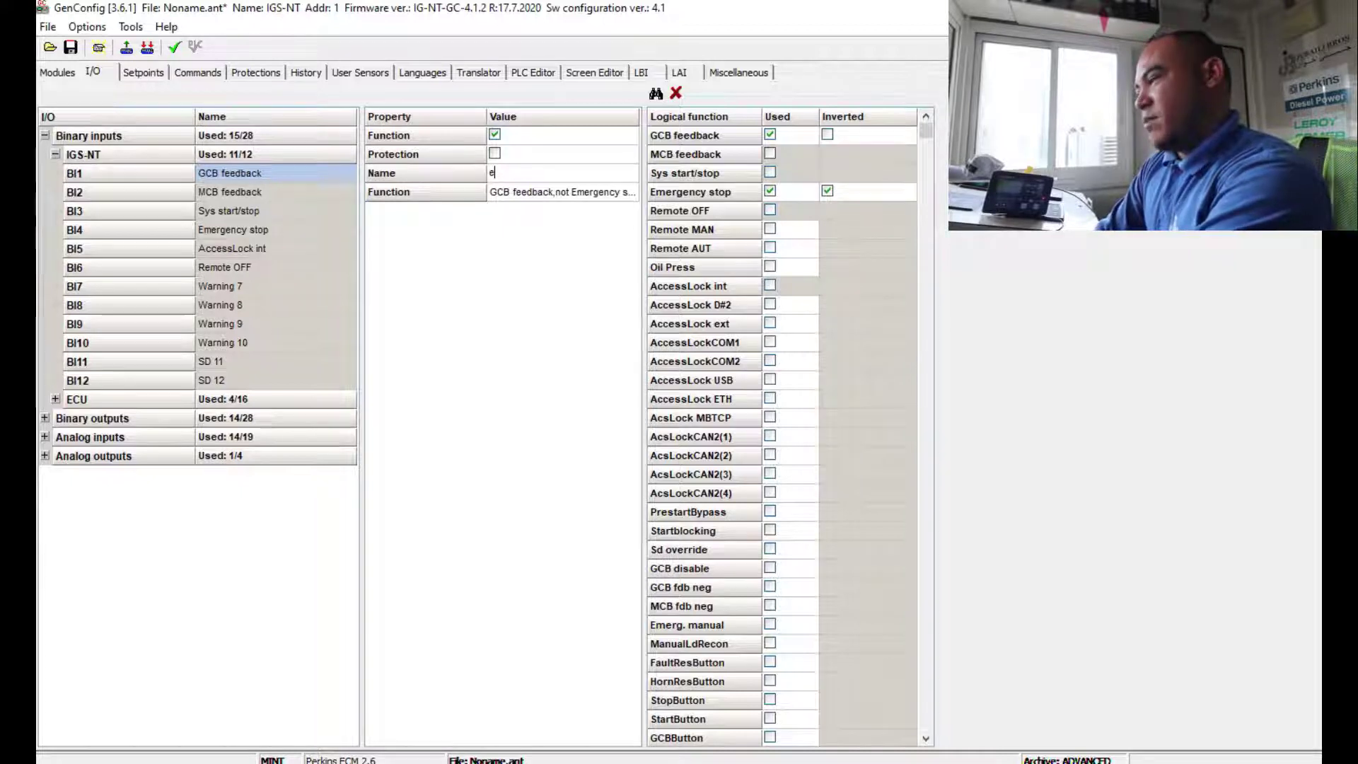
{"action": "type", "text": "mergency stop"}
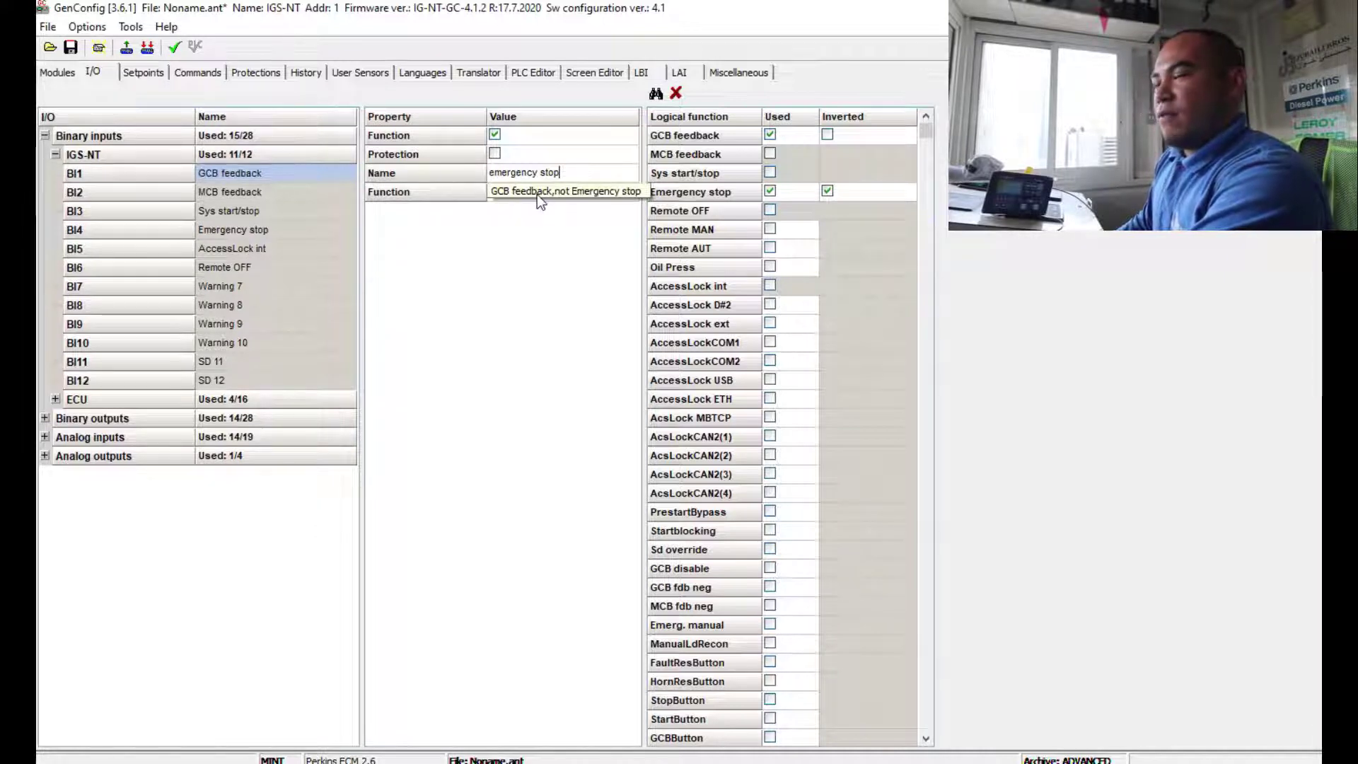
{"action": "key", "text": "Return"}
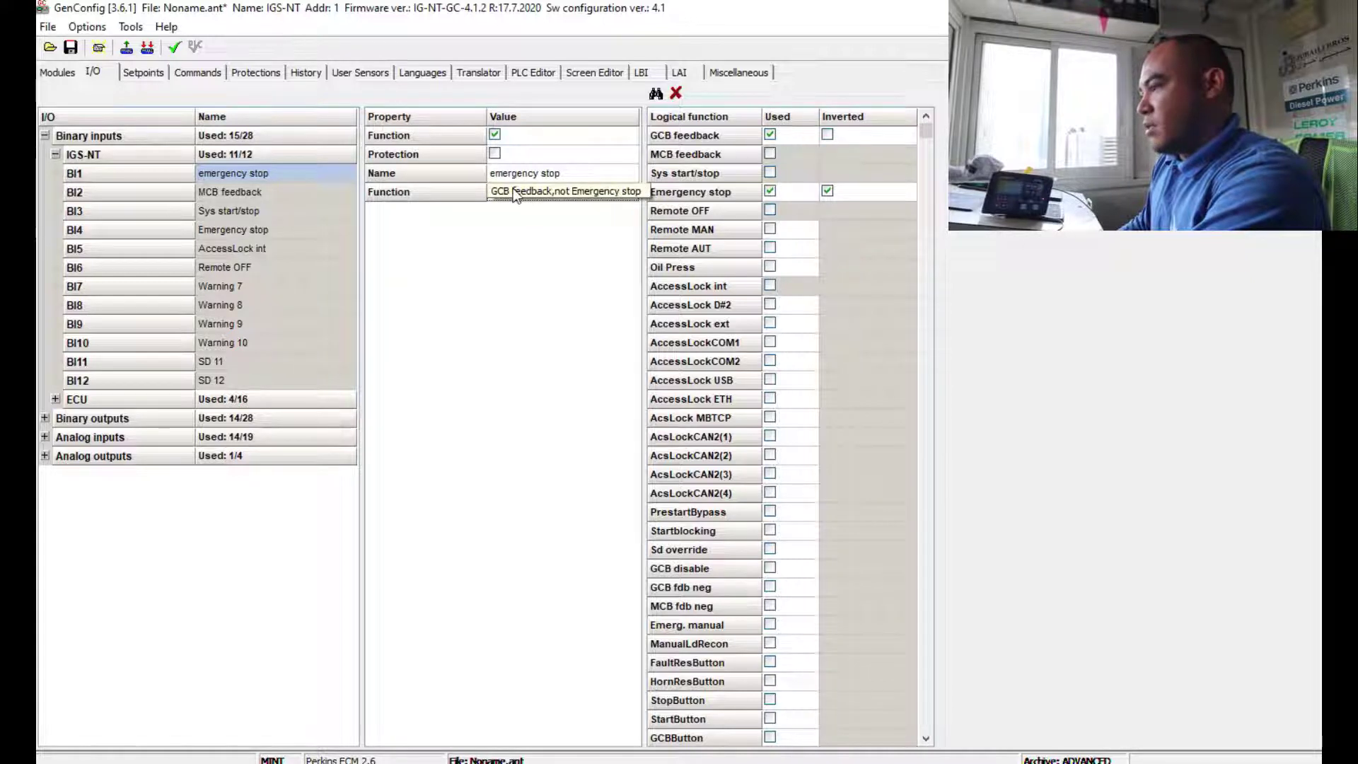
{"action": "left_click", "coordinate": [495, 154]}
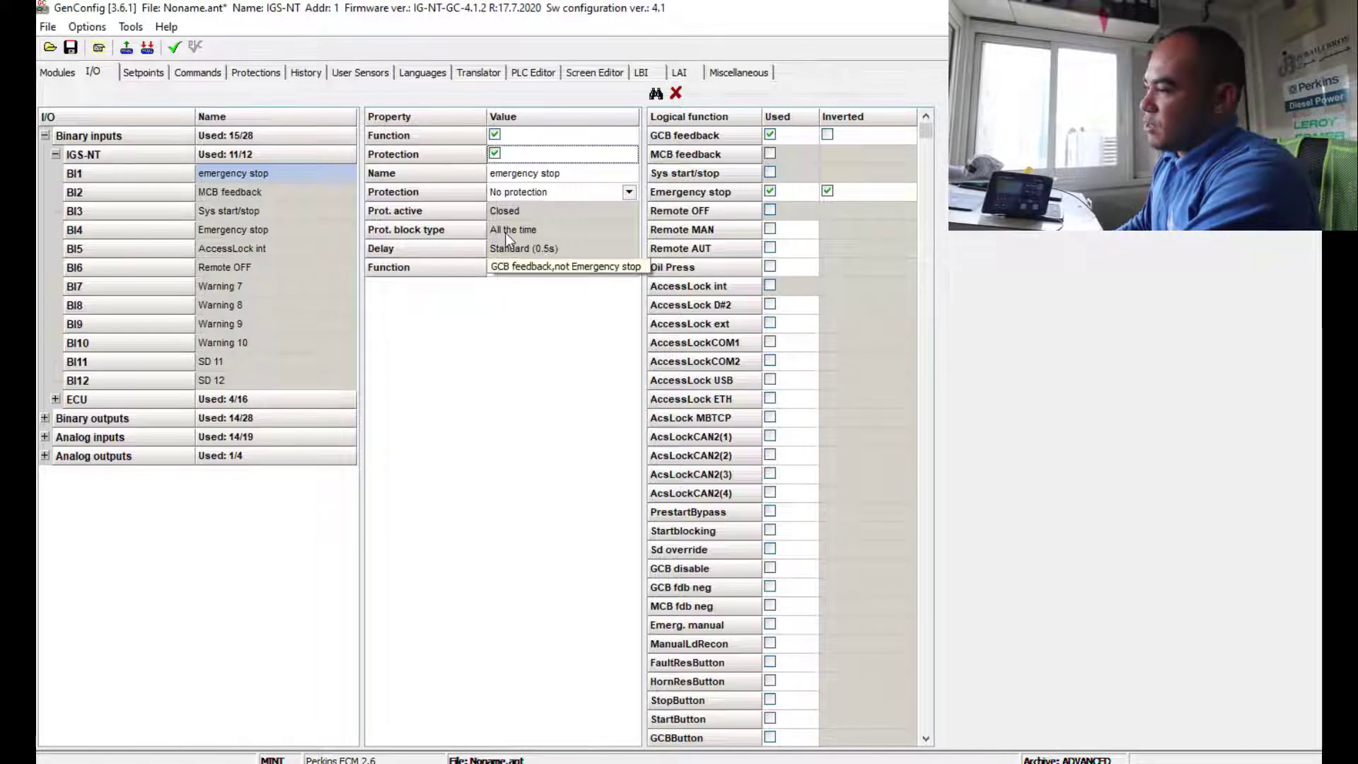
{"action": "left_click", "coordinate": [494, 154]}
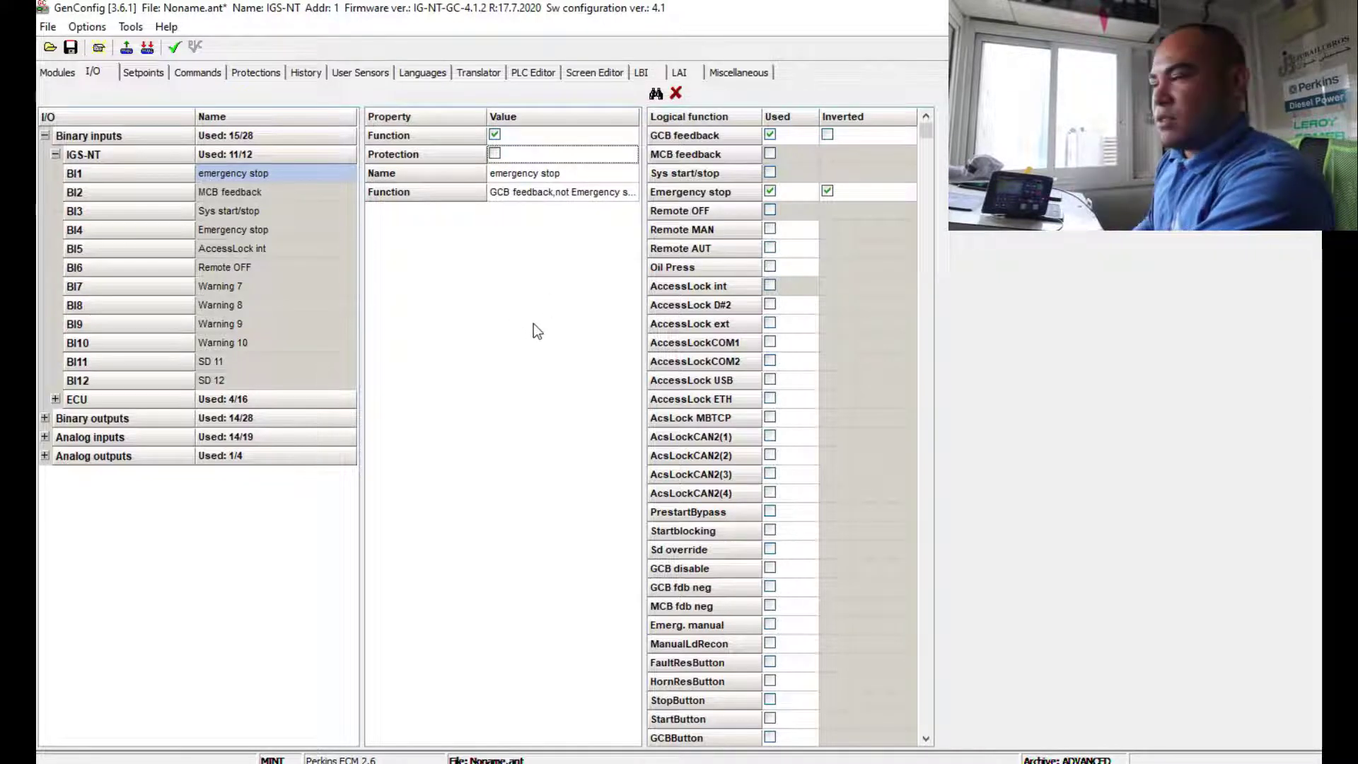
Step: Select binary input BI2 to view its MCB feedback properties and logical functions
{"action": "left_click", "coordinate": [86, 193]}
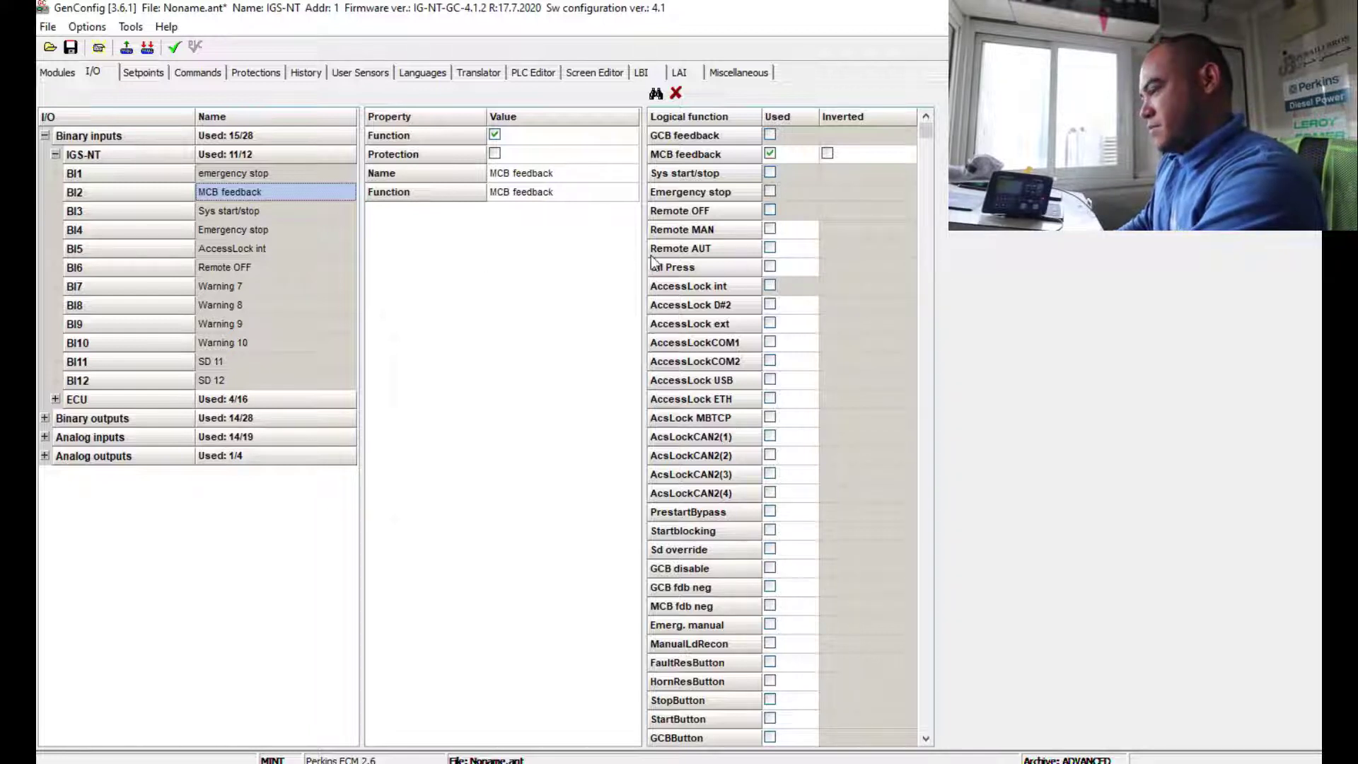
Step: Add the non-inverted Oil Press function to BI2, then show binary outputs instead of inputs
{"action": "left_click", "coordinate": [769, 267]}
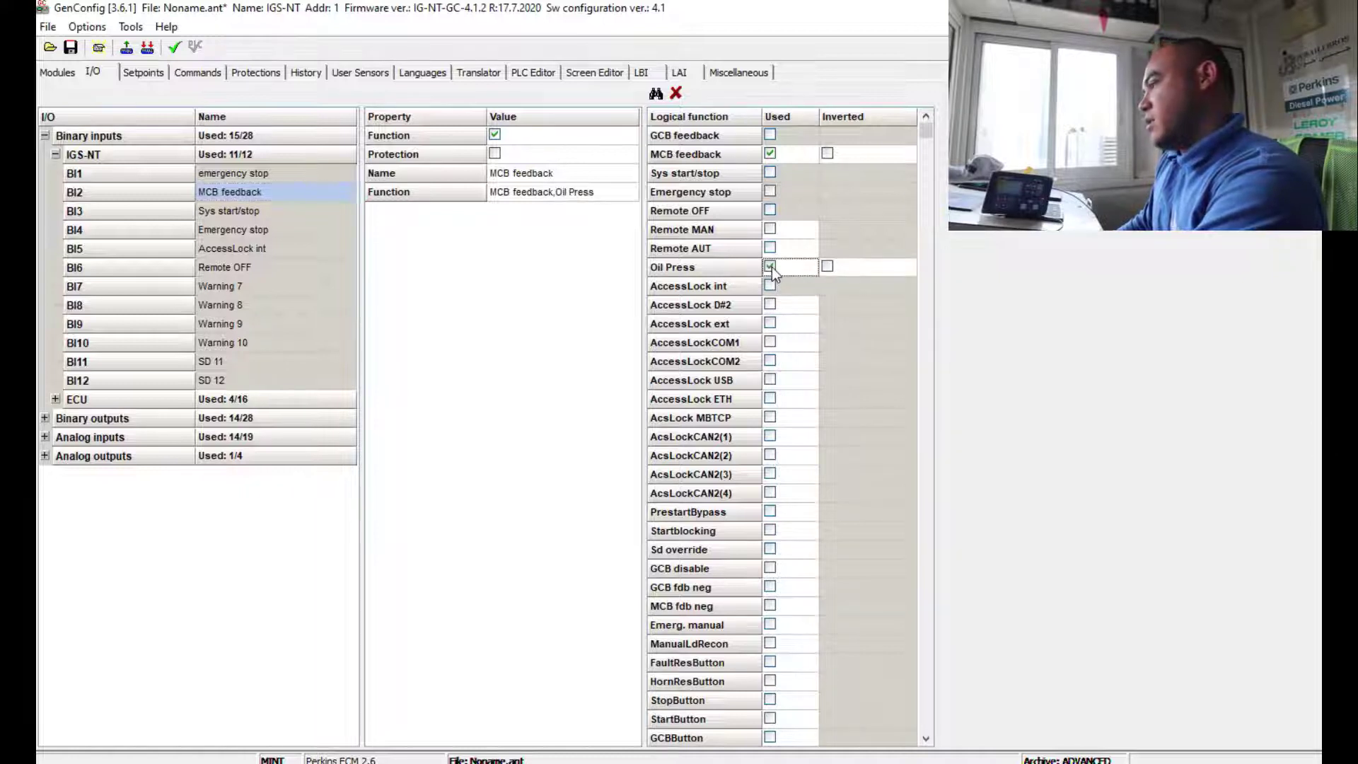
{"action": "left_click", "coordinate": [827, 266]}
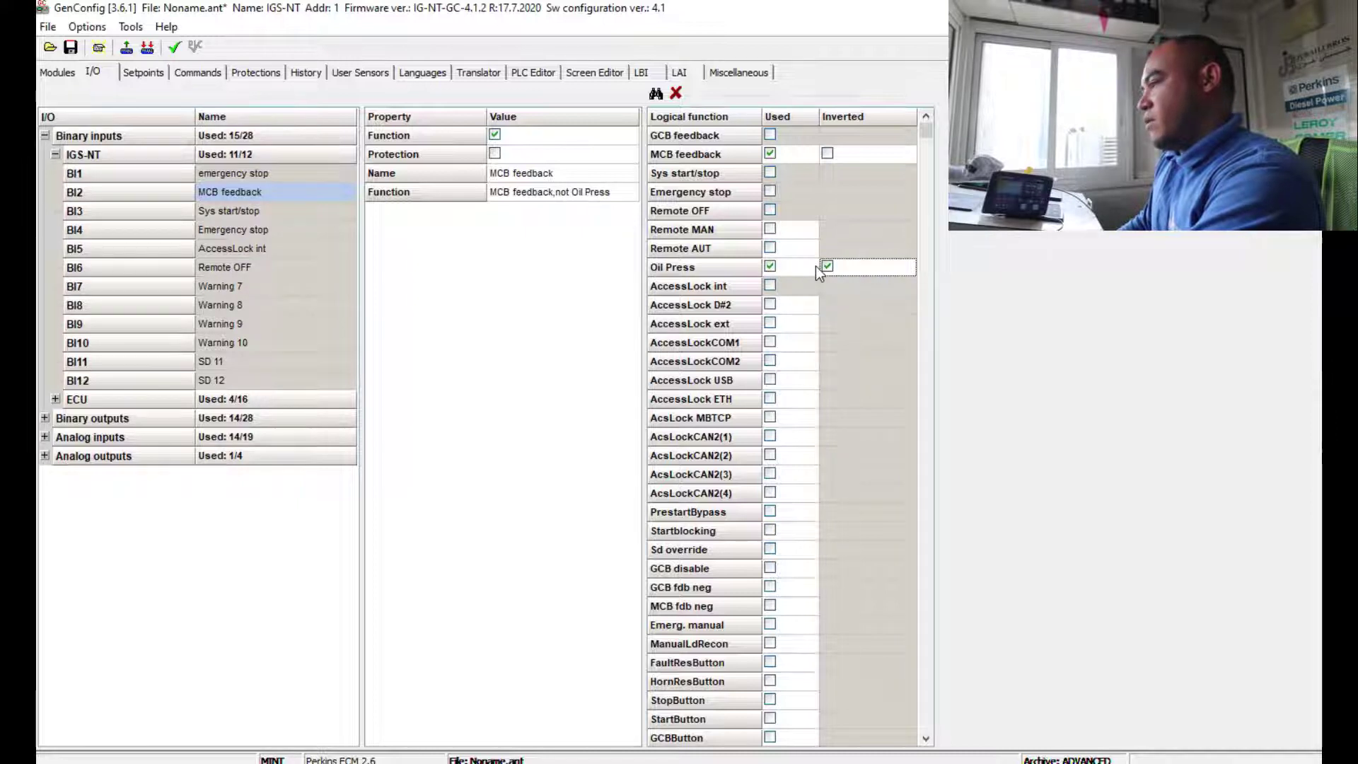
{"action": "left_click", "coordinate": [826, 266]}
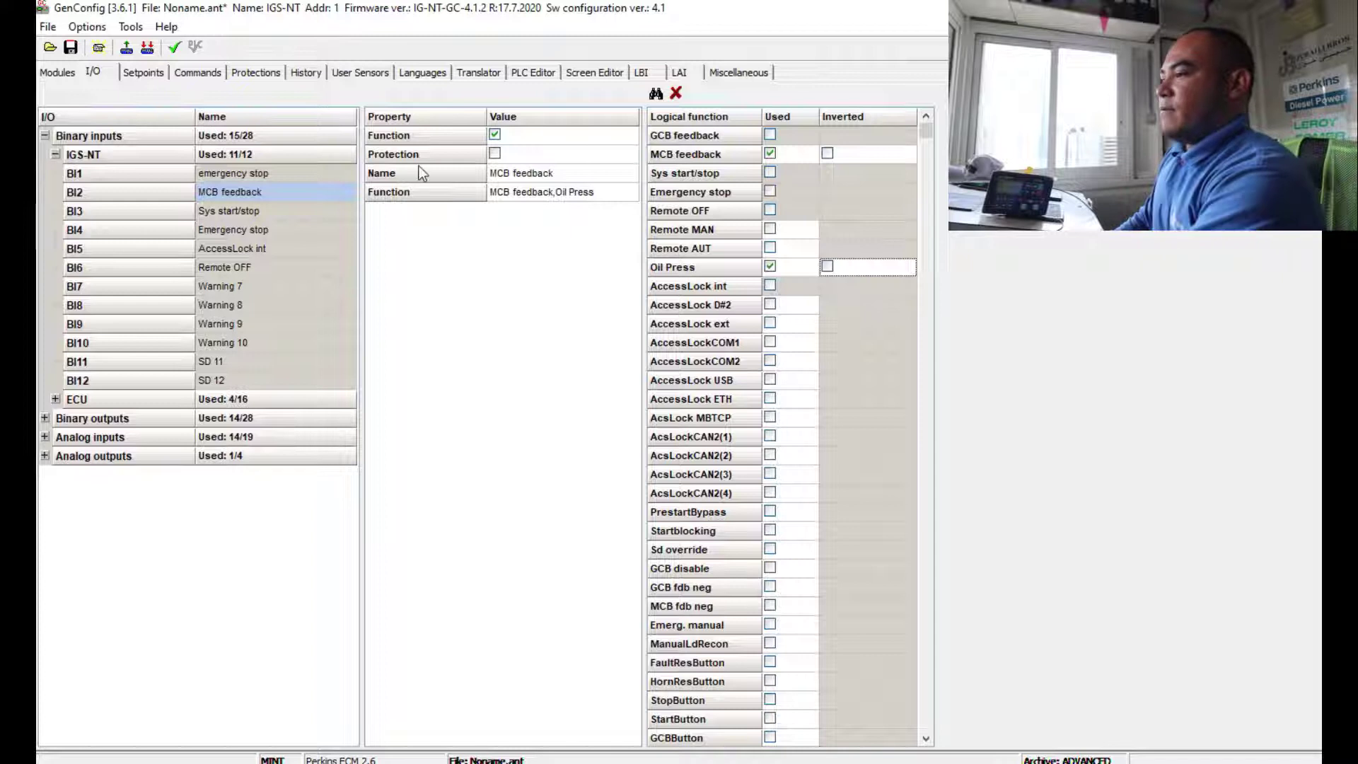
{"action": "double_click", "coordinate": [95, 418]}
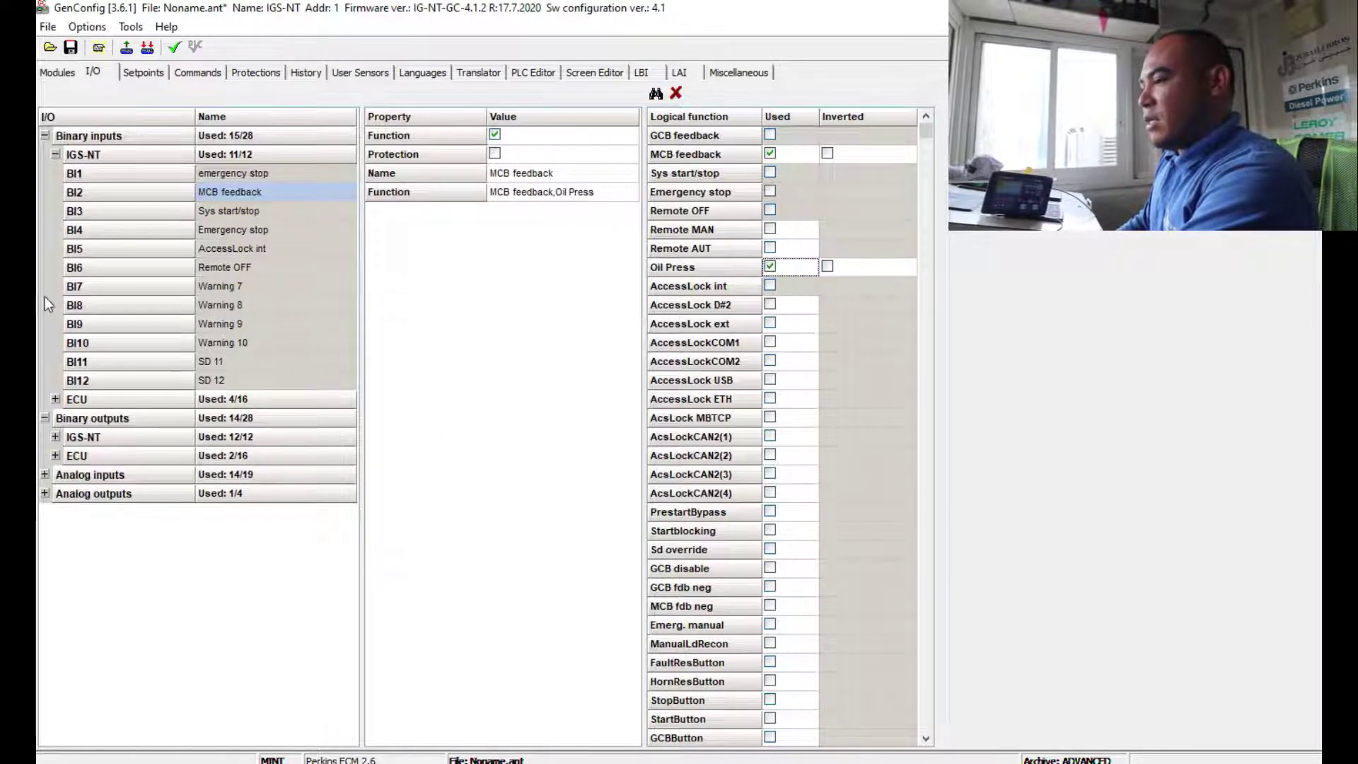
{"action": "left_click", "coordinate": [46, 135]}
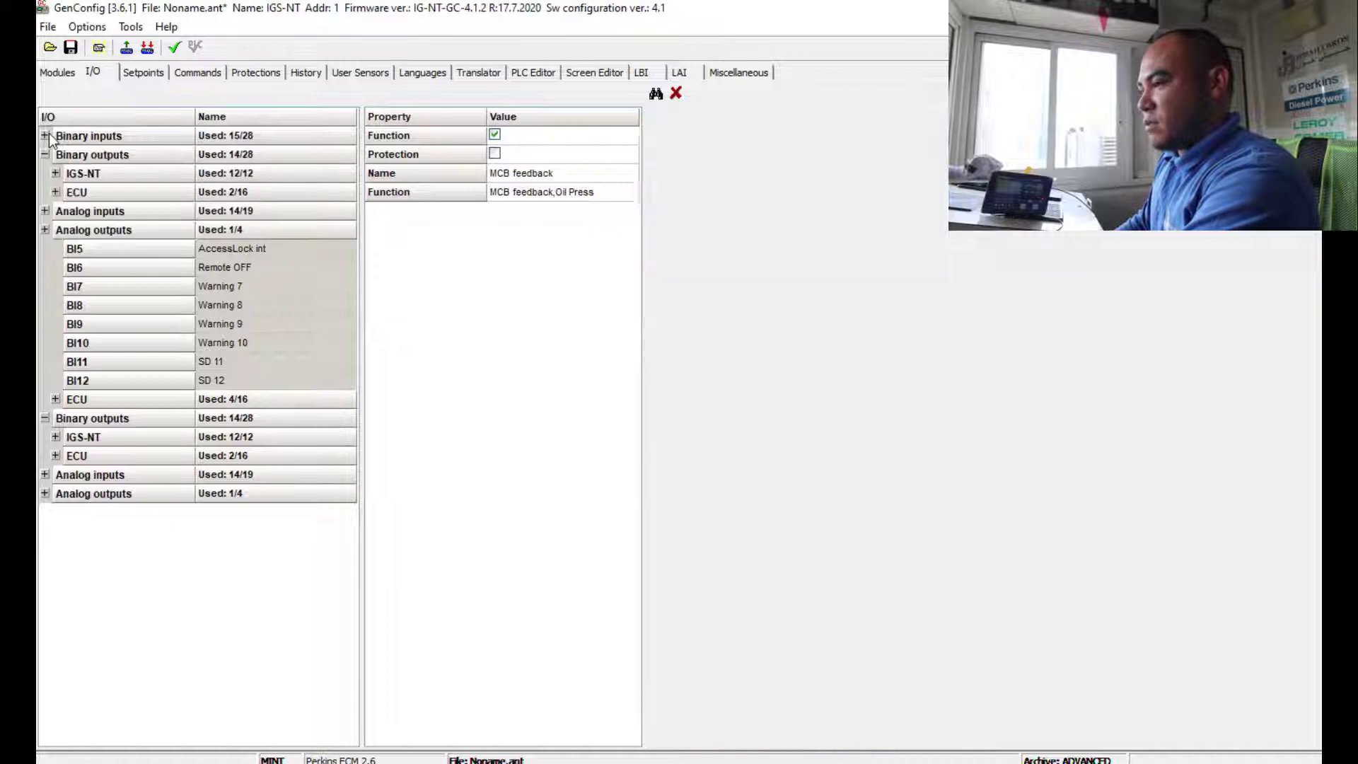
Step: Review IGS-NT outputs BO1 Starter and BO2 Fuel solenoid, leaving Inverted at No
{"action": "double_click", "coordinate": [104, 175]}
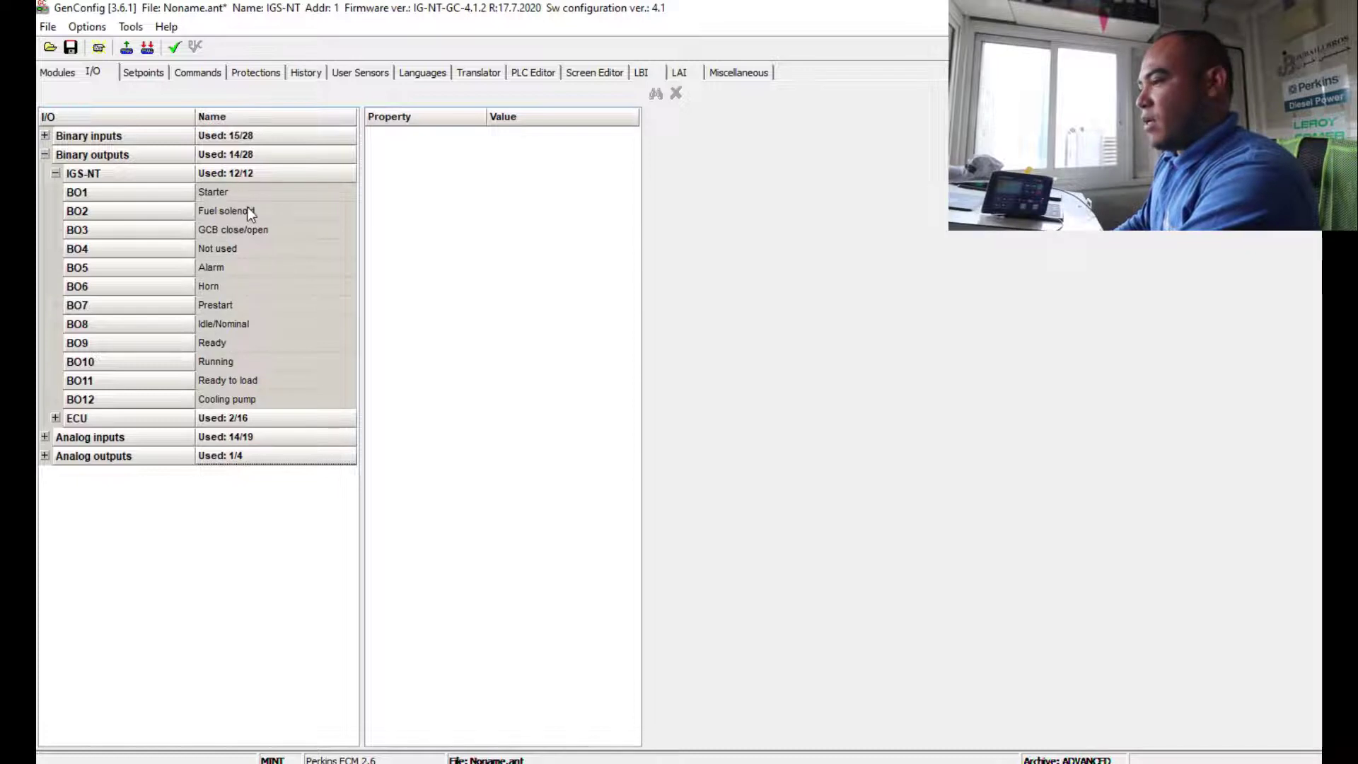
{"action": "left_click", "coordinate": [266, 197]}
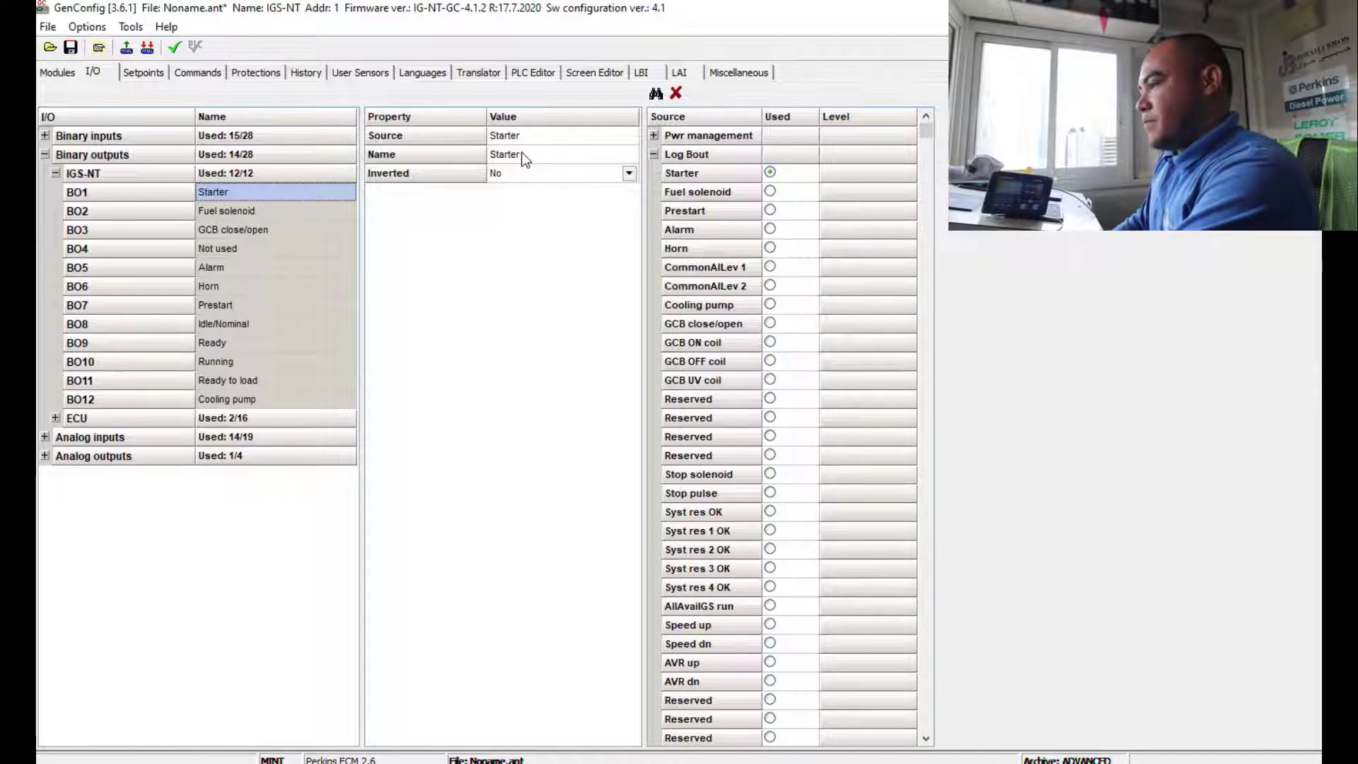
{"action": "left_click", "coordinate": [628, 174]}
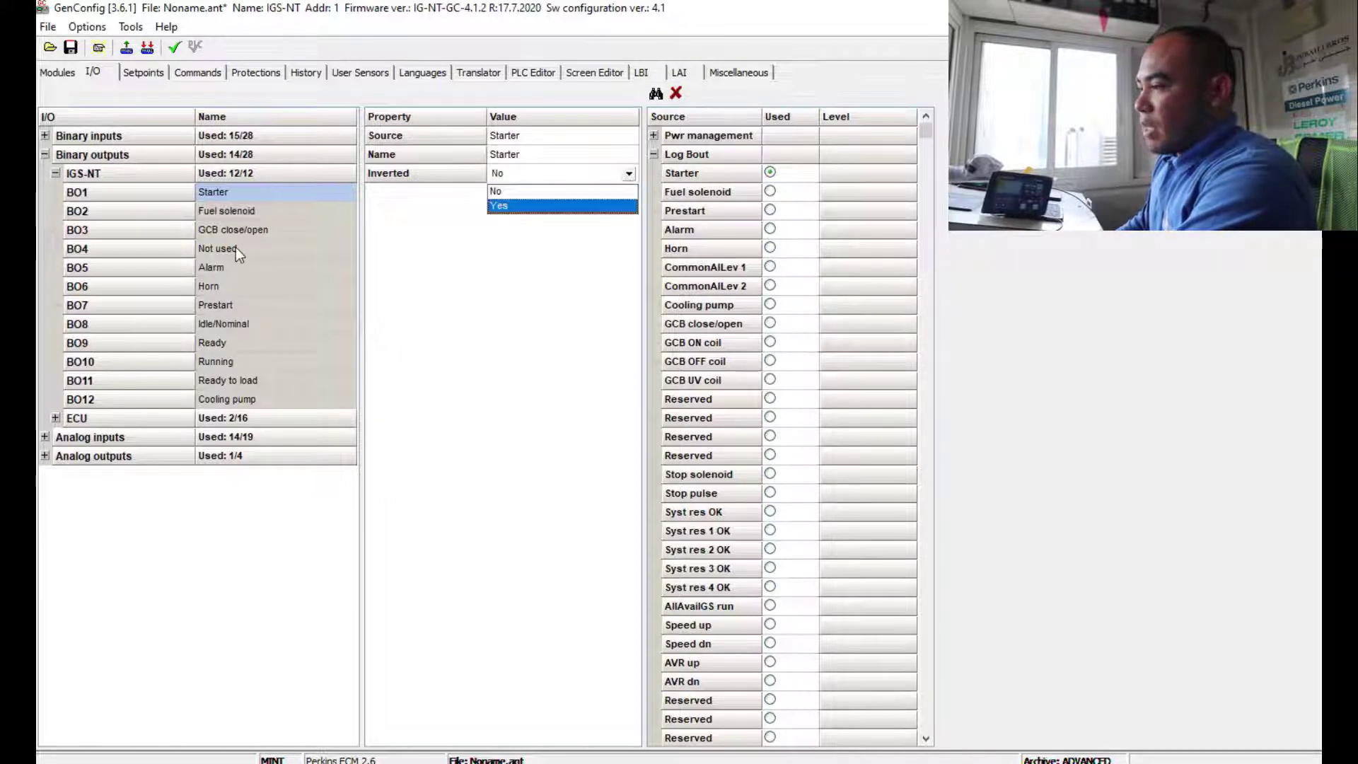
{"action": "left_click", "coordinate": [536, 273]}
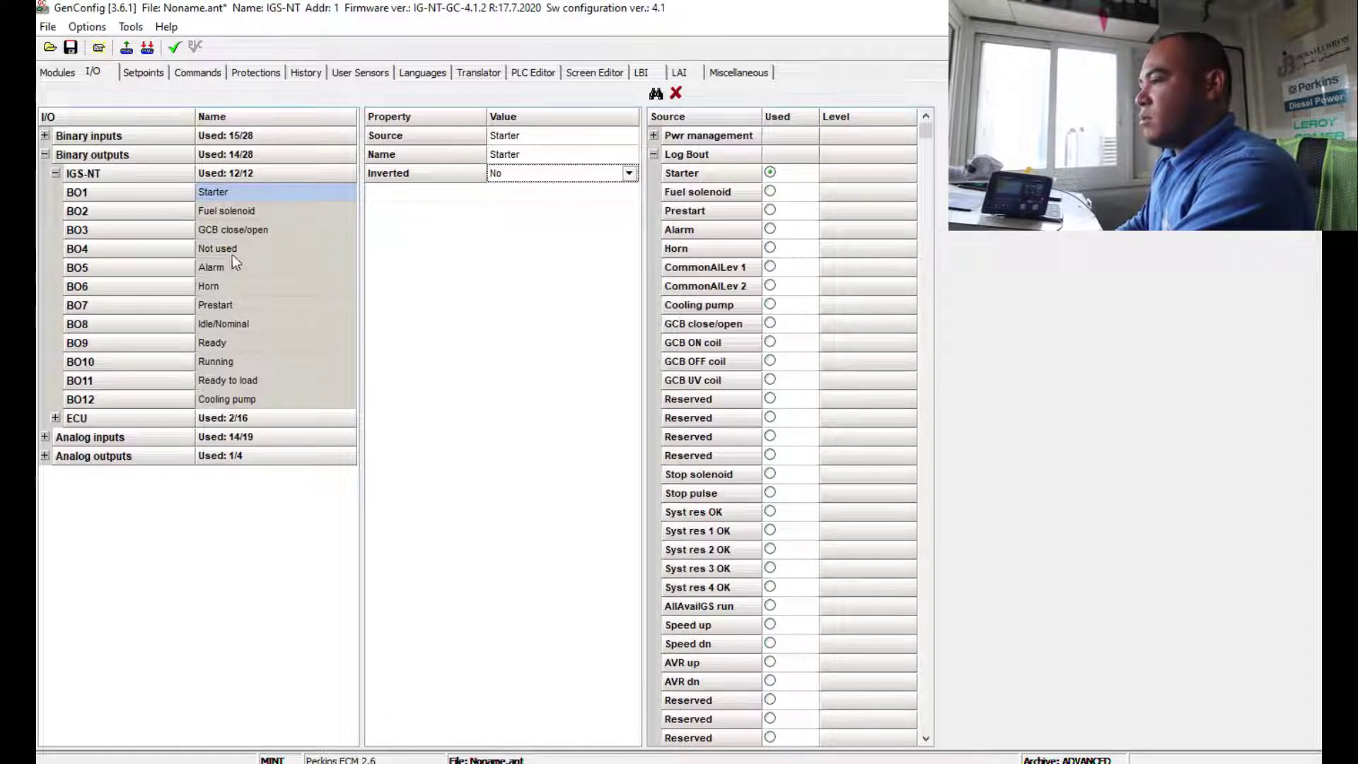
{"action": "left_click", "coordinate": [231, 212]}
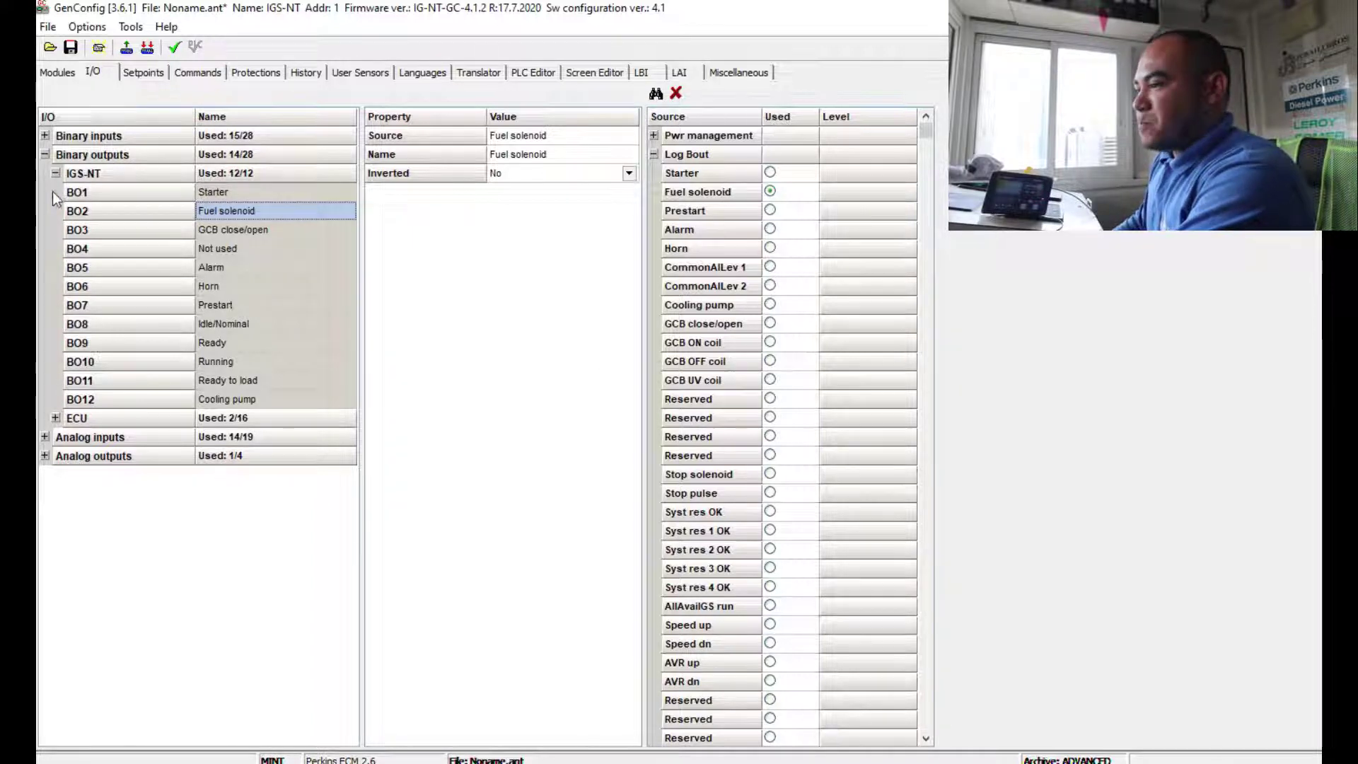
{"action": "left_click", "coordinate": [44, 154]}
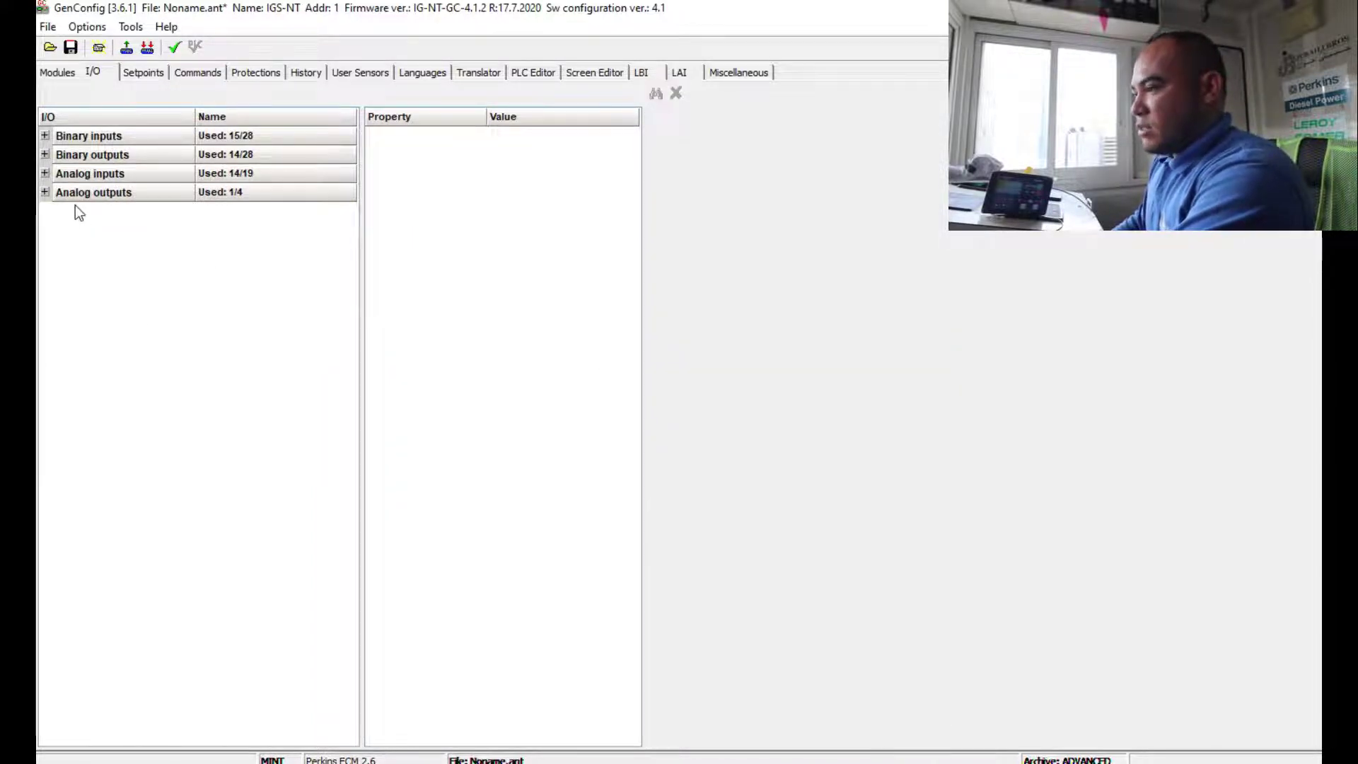
Step: On AIN1 Oil press, keep Bar units and 0.1 resolution, and enable protection
{"action": "double_click", "coordinate": [104, 174]}
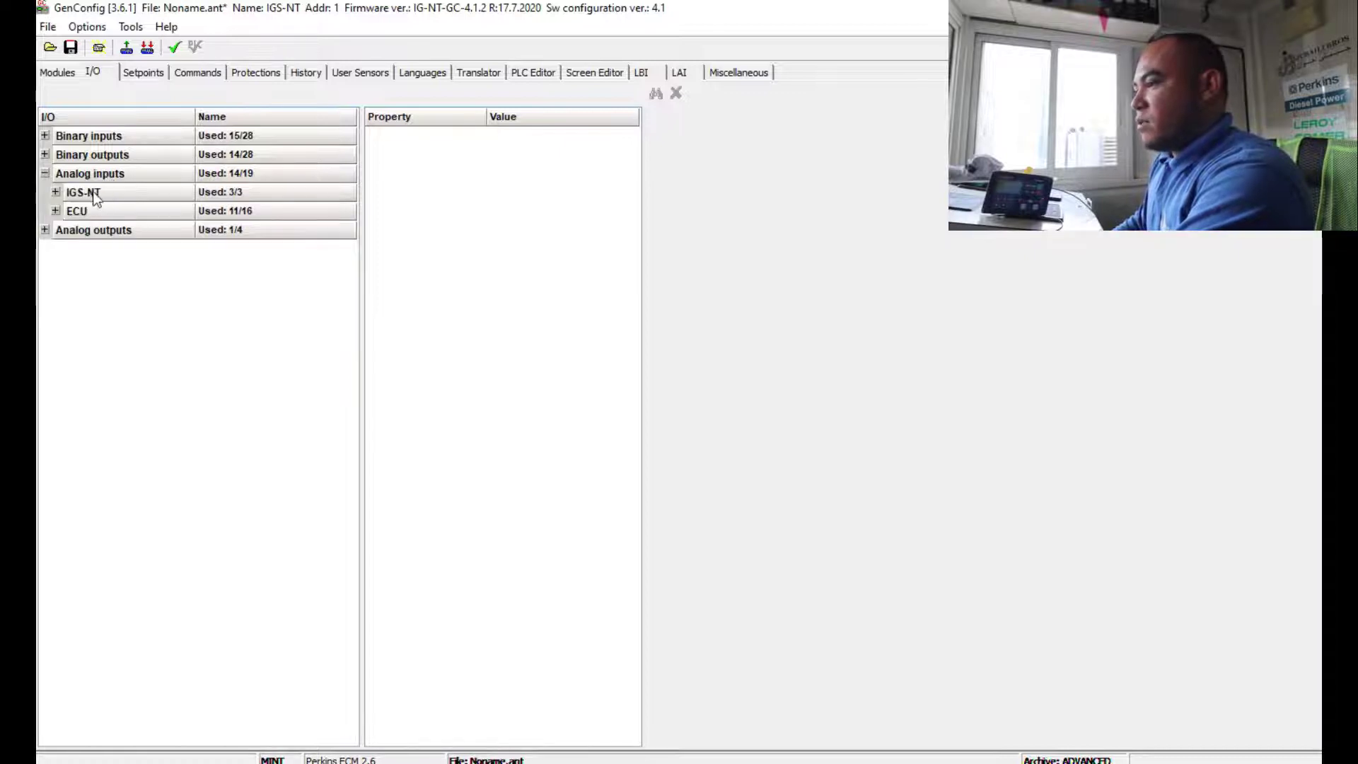
{"action": "double_click", "coordinate": [97, 191]}
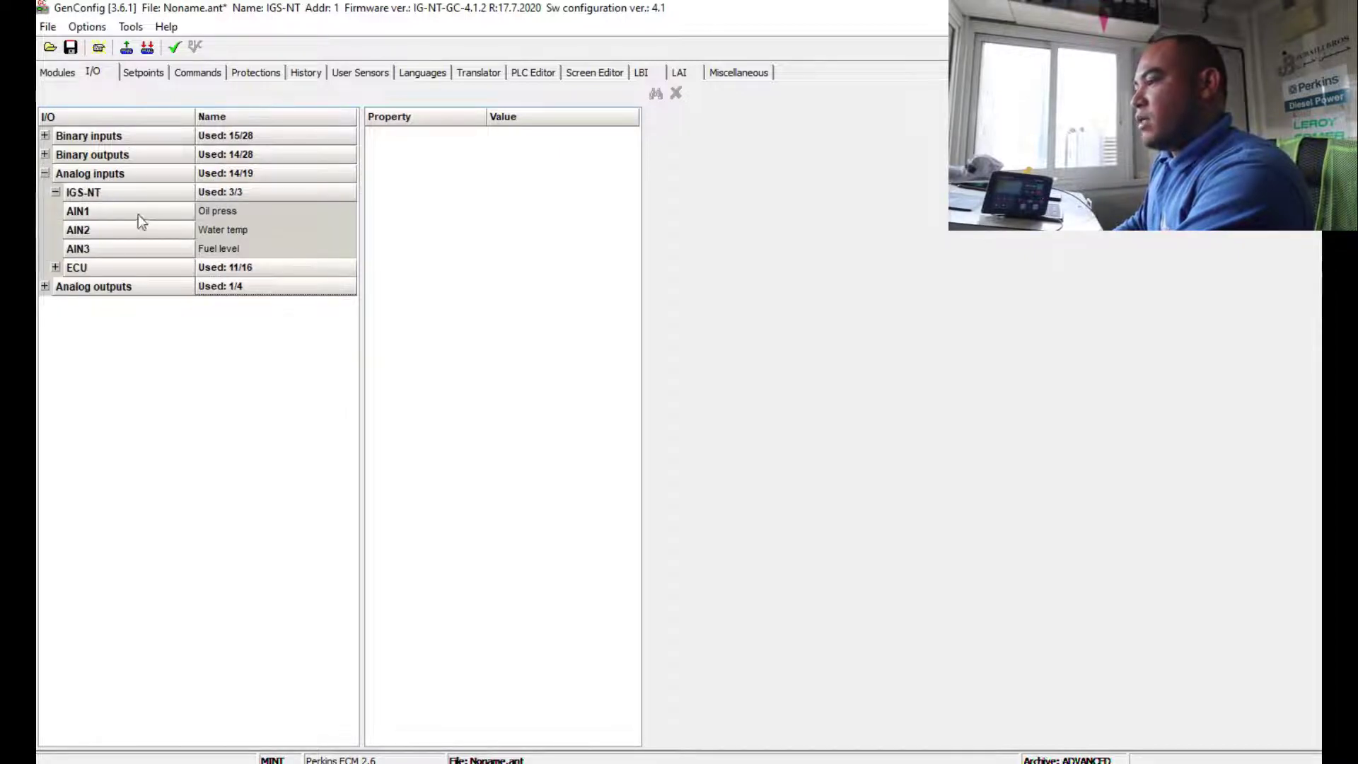
{"action": "left_click", "coordinate": [243, 214]}
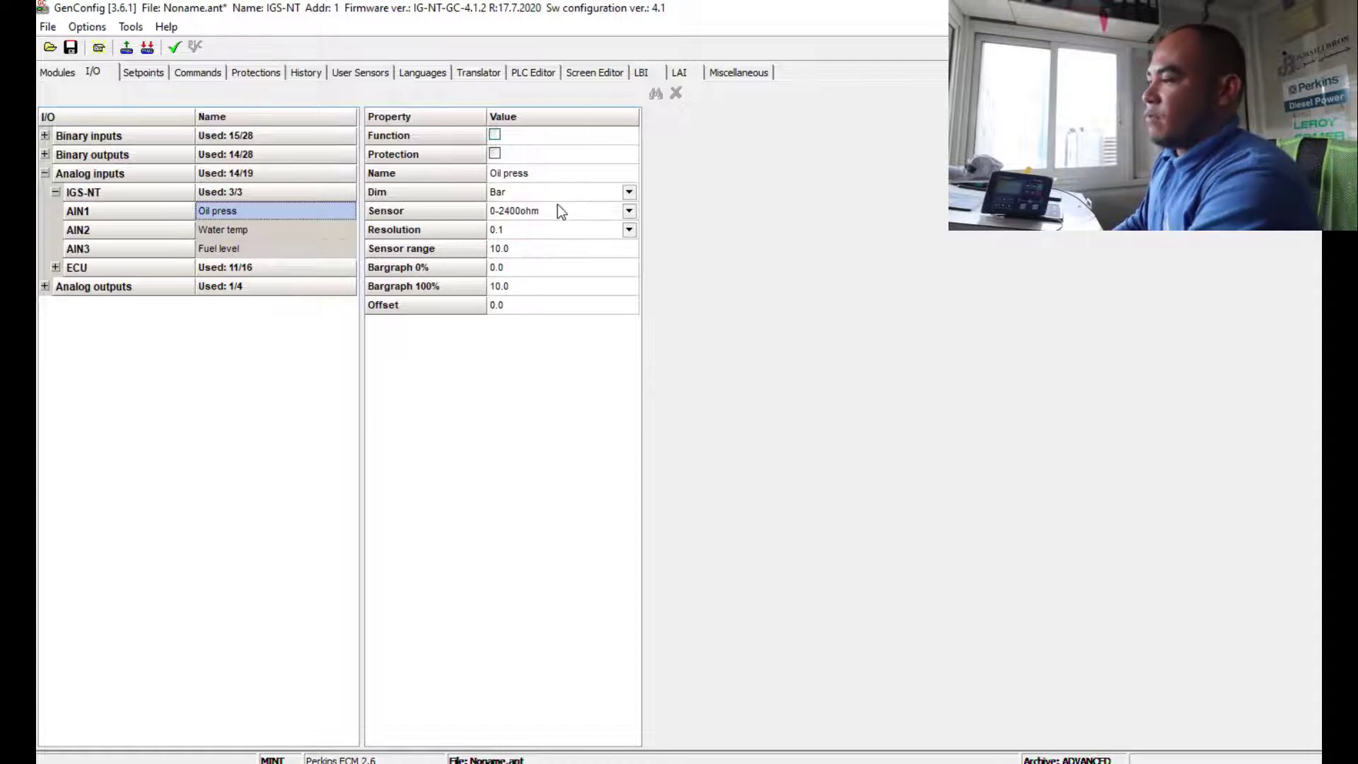
{"action": "left_click", "coordinate": [629, 194]}
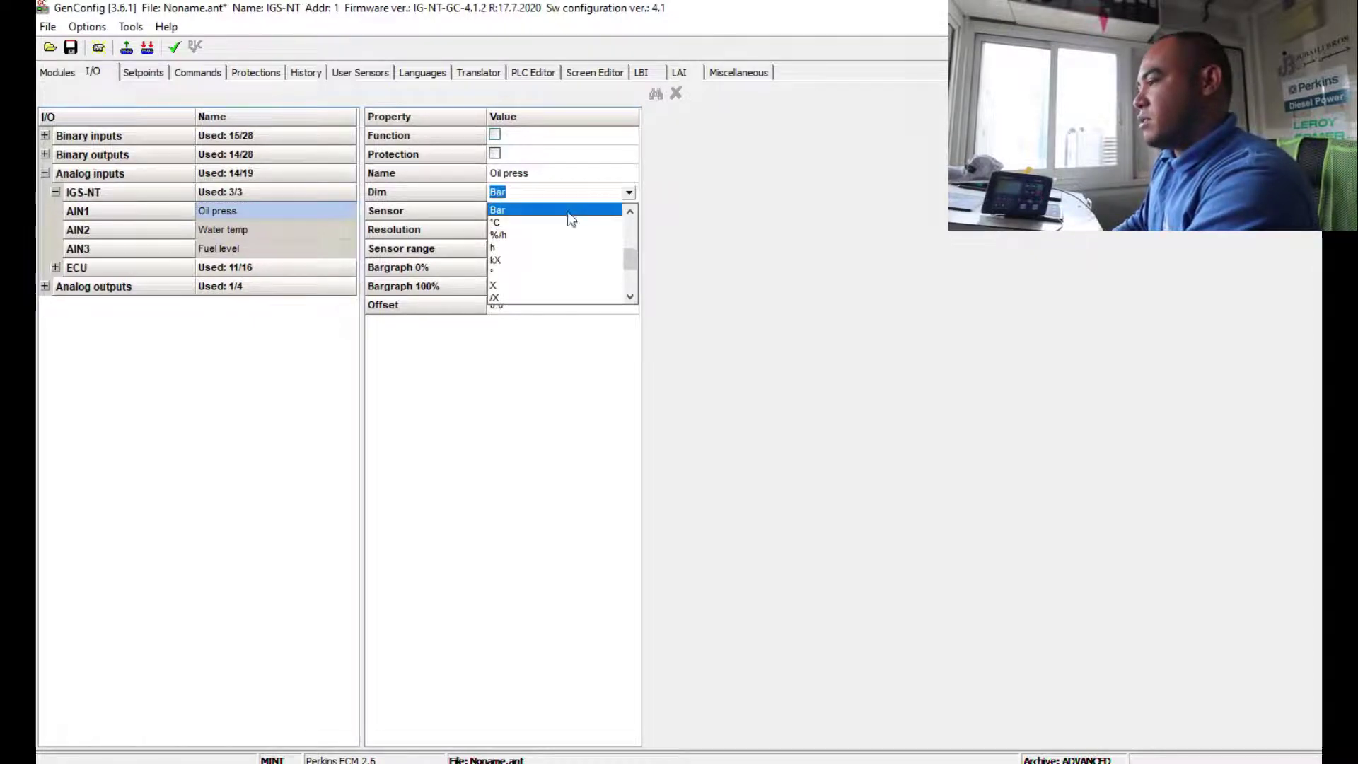
{"action": "left_click", "coordinate": [630, 197]}
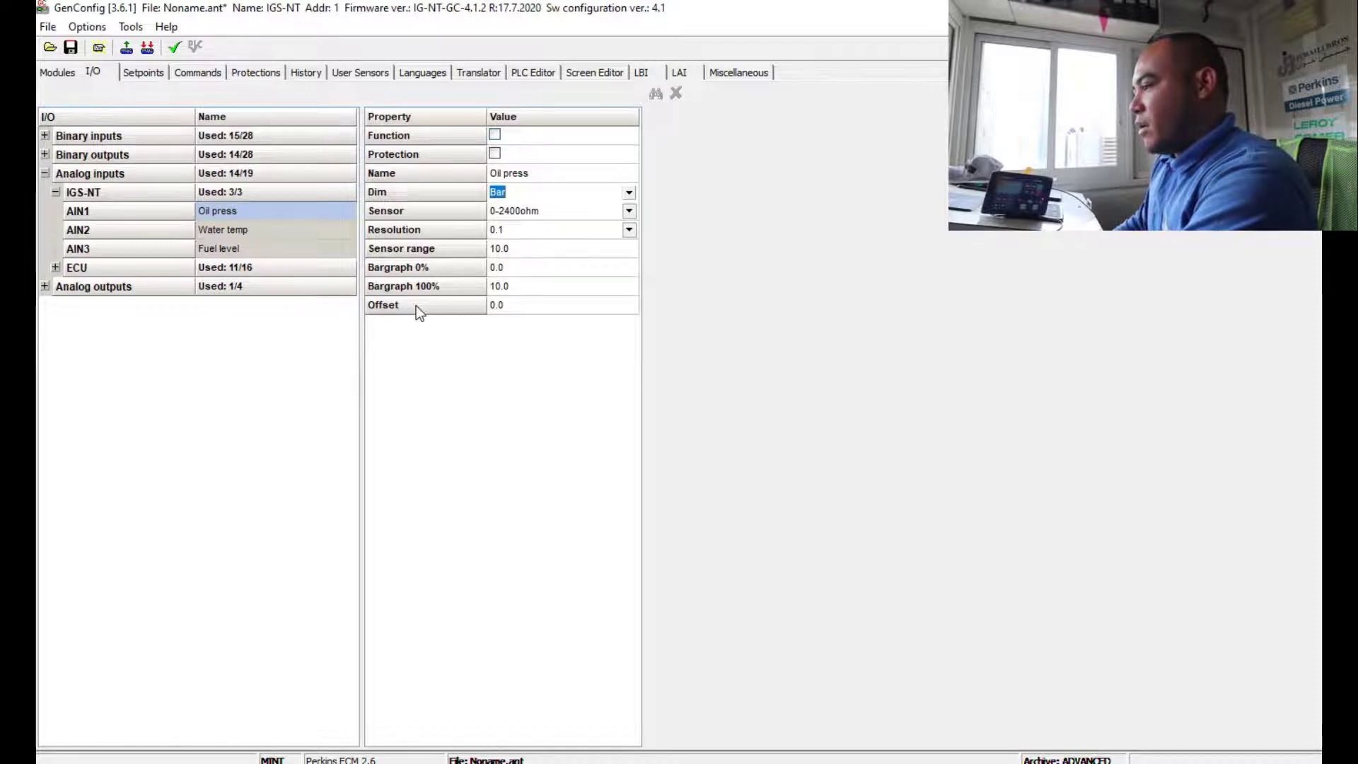
{"action": "left_click", "coordinate": [627, 230]}
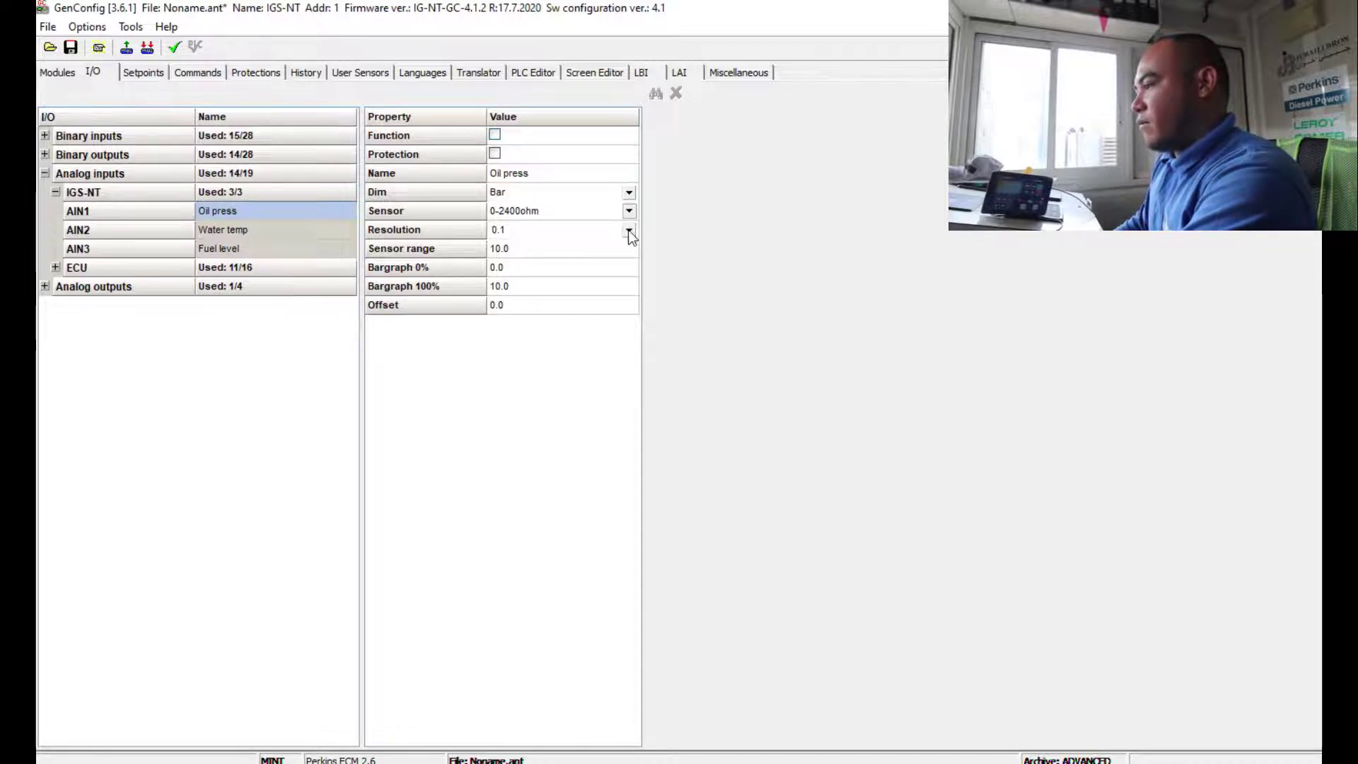
{"action": "left_click", "coordinate": [628, 230]}
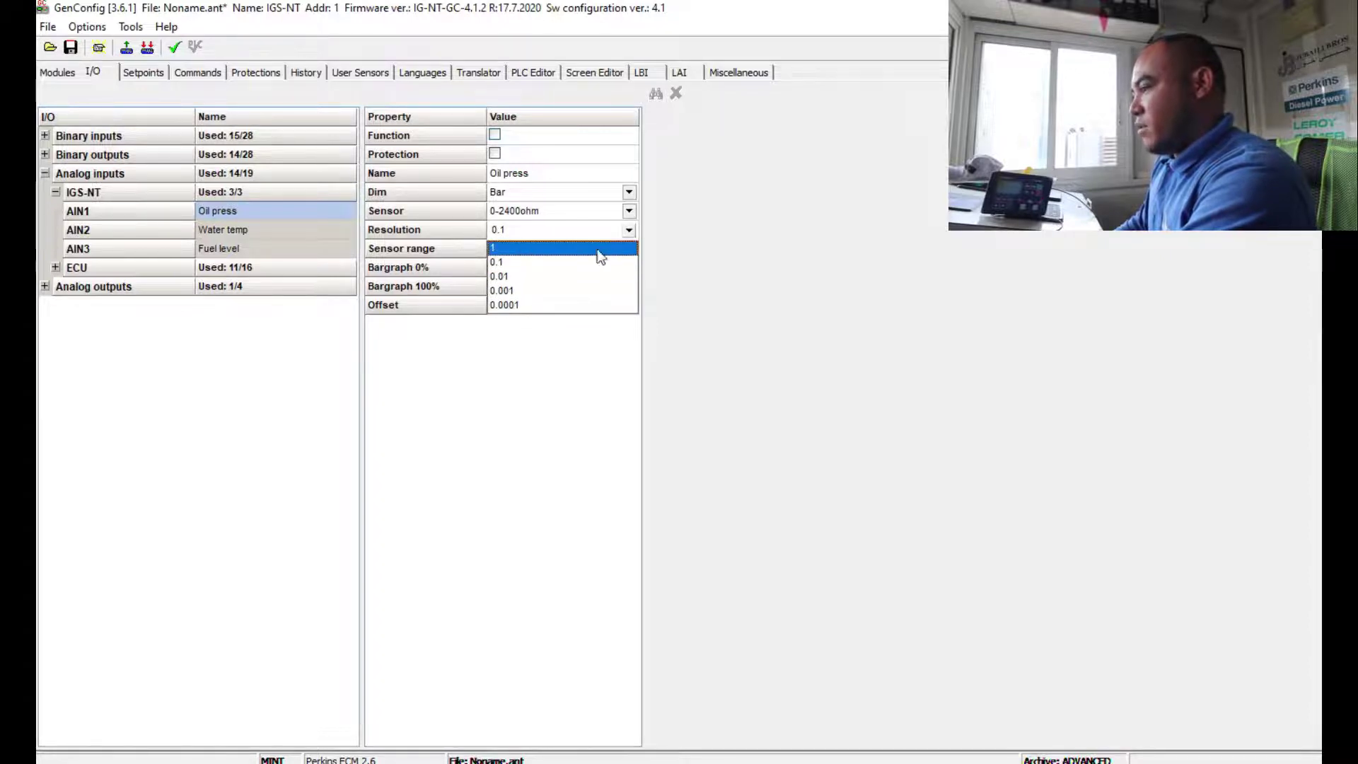
{"action": "left_click", "coordinate": [628, 230]}
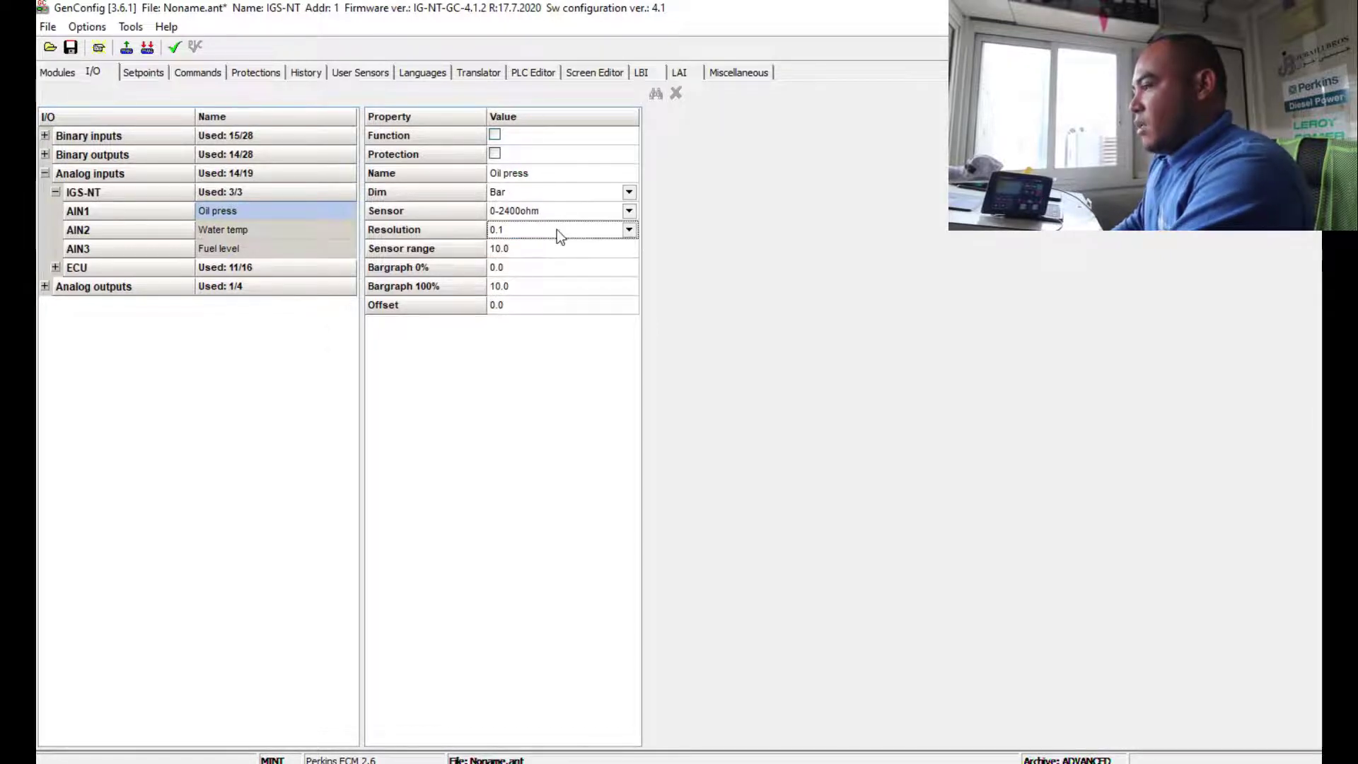
{"action": "left_click", "coordinate": [494, 153]}
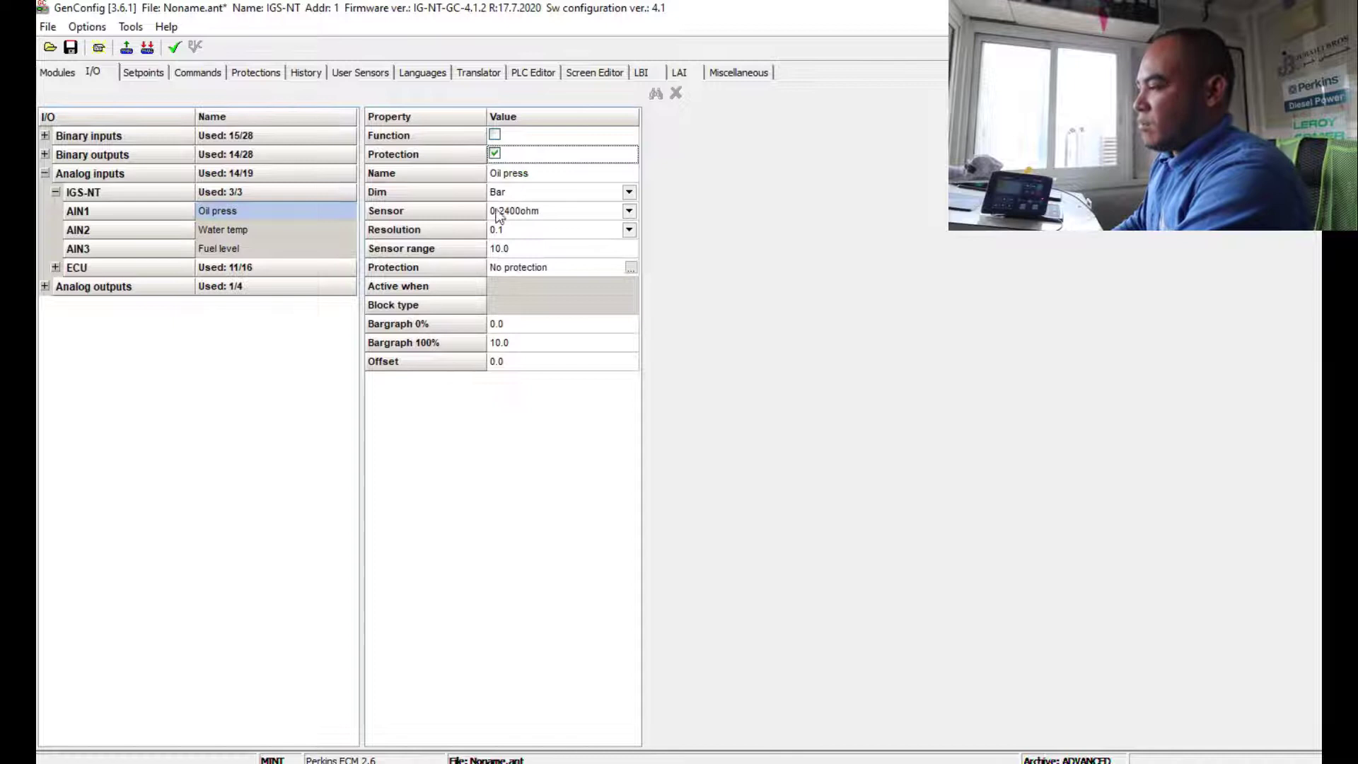
Step: Switch Oil press protection off, leaving no Oil press function assigned to AIN1
{"action": "left_click", "coordinate": [494, 153]}
{"action": "left_click", "coordinate": [495, 134]}
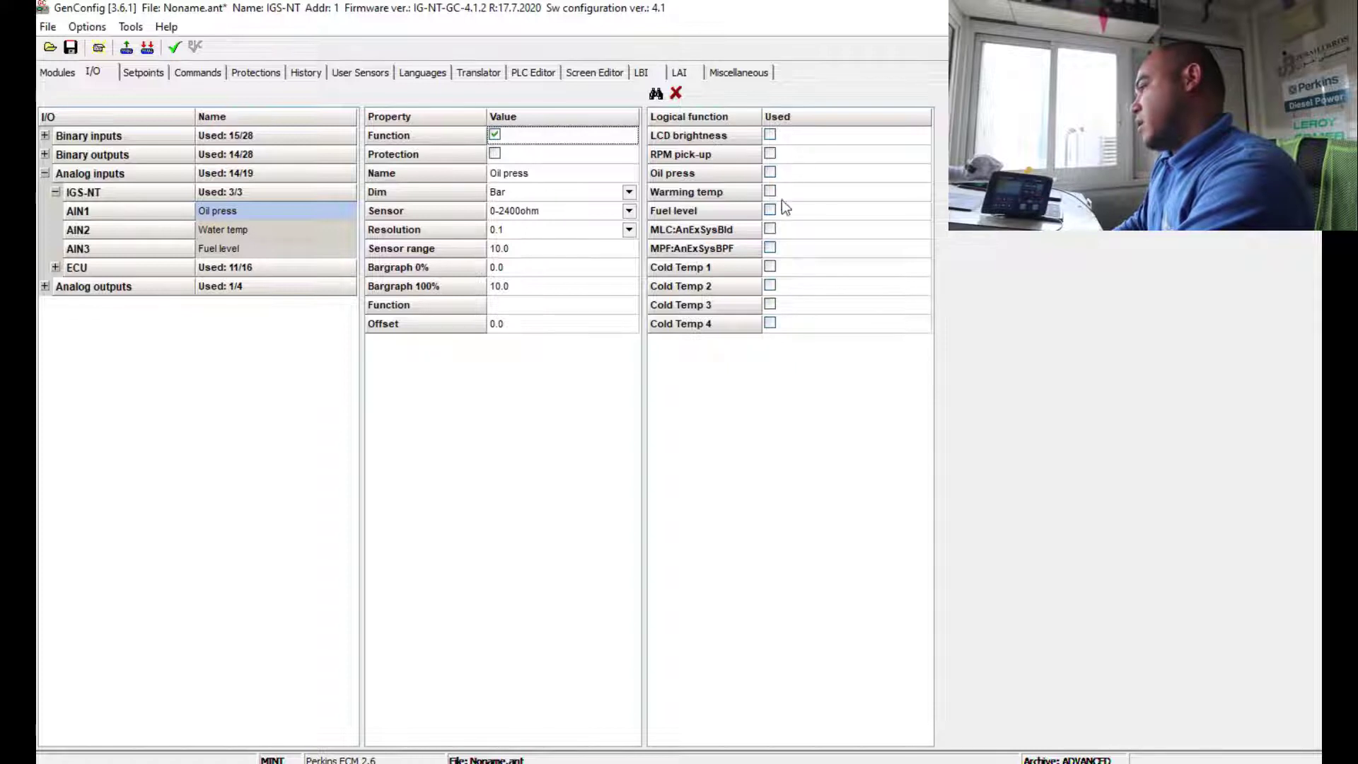
{"action": "left_click", "coordinate": [769, 172]}
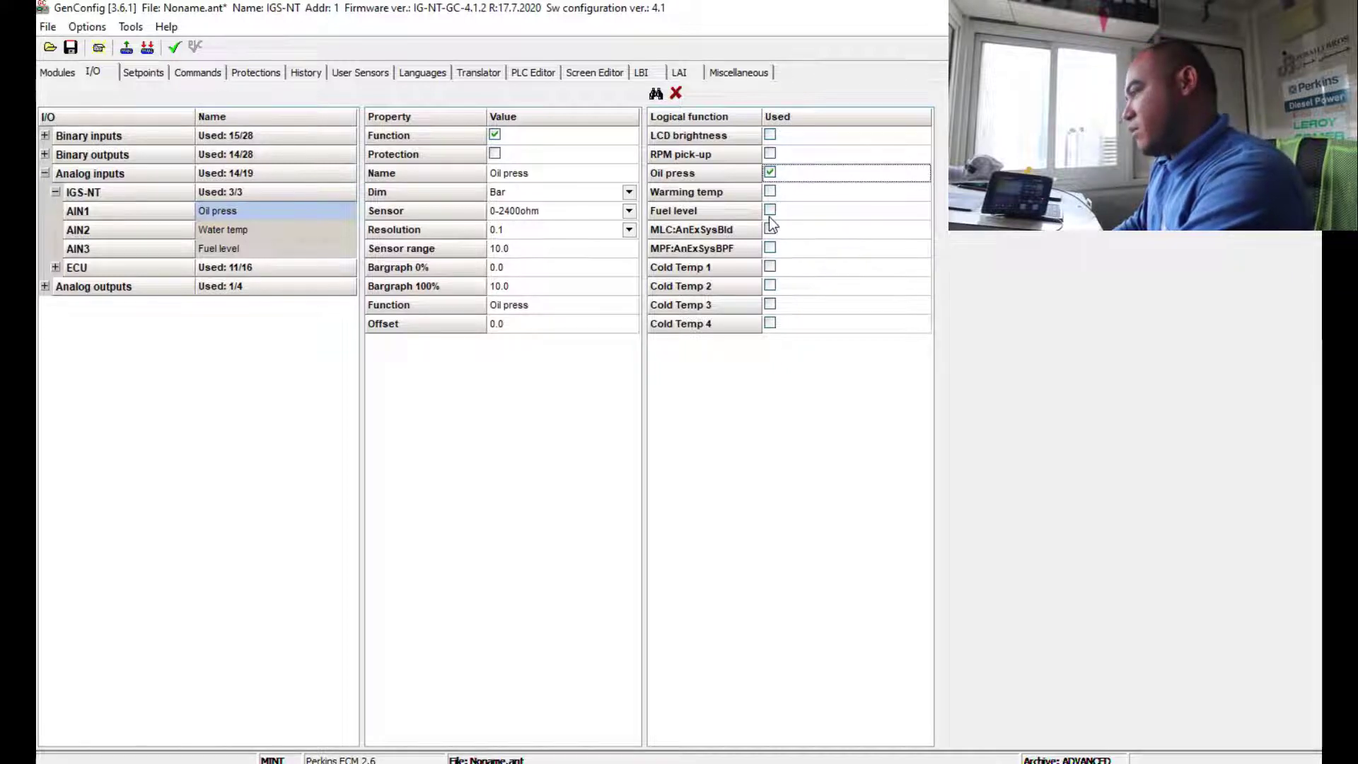
{"action": "left_click", "coordinate": [772, 173]}
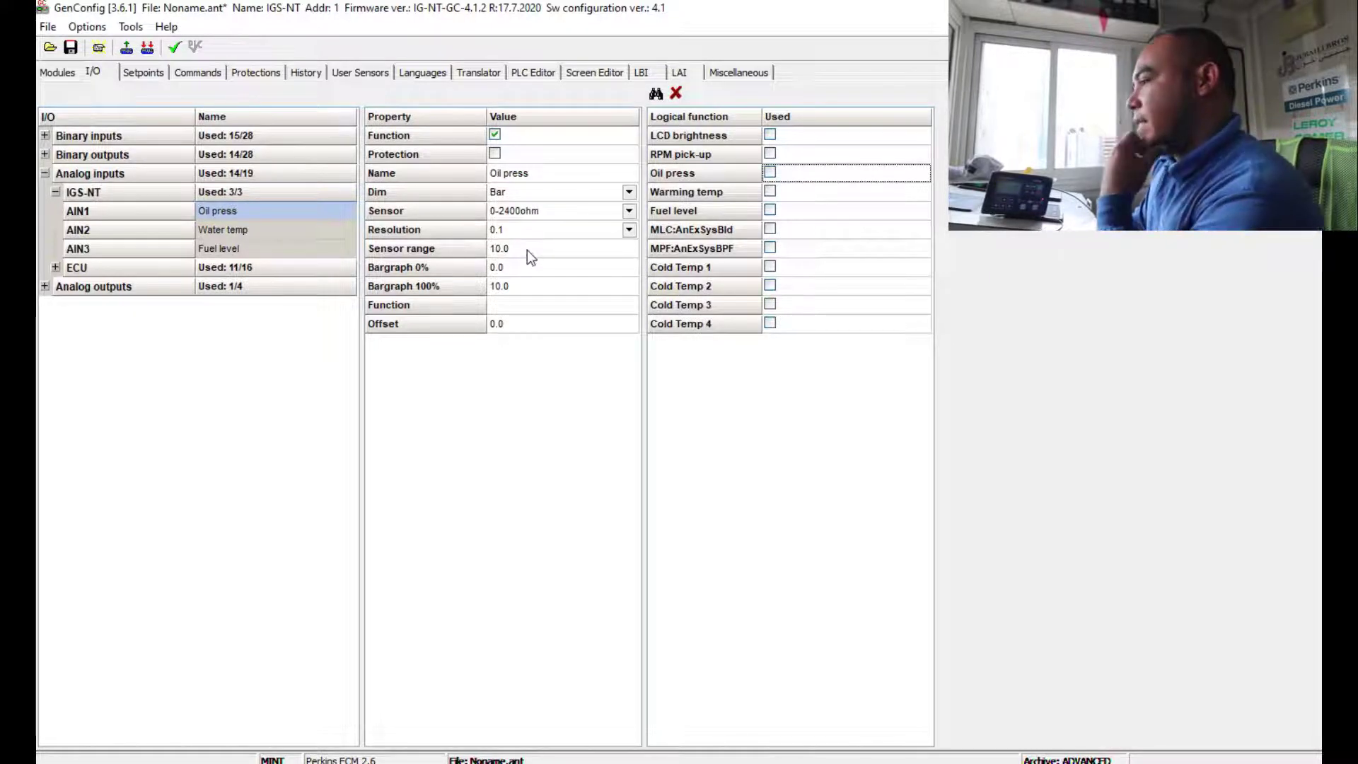
Step: Confirm Oil press keeps Bar units, then display AIN2 Water temp's properties
{"action": "left_click", "coordinate": [628, 193]}
{"action": "left_click", "coordinate": [628, 193]}
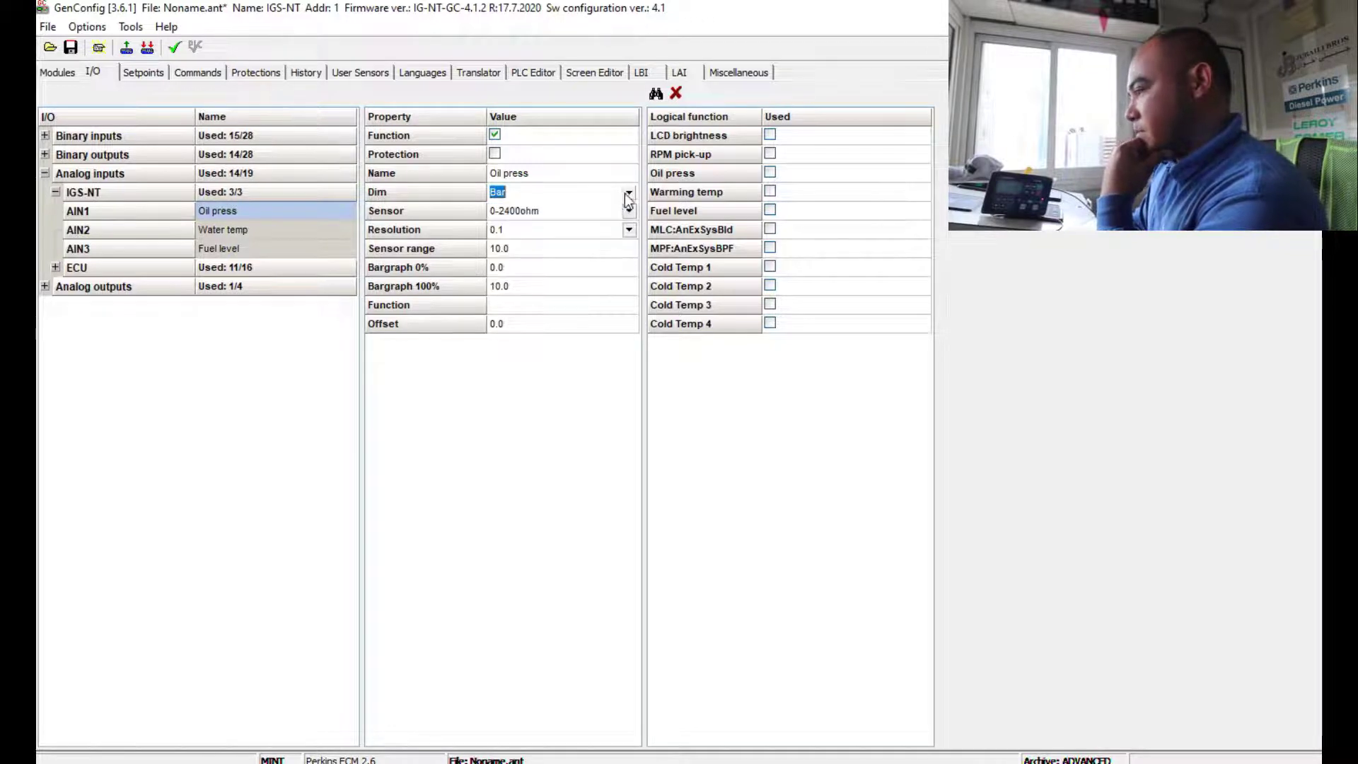
{"action": "left_click", "coordinate": [440, 207]}
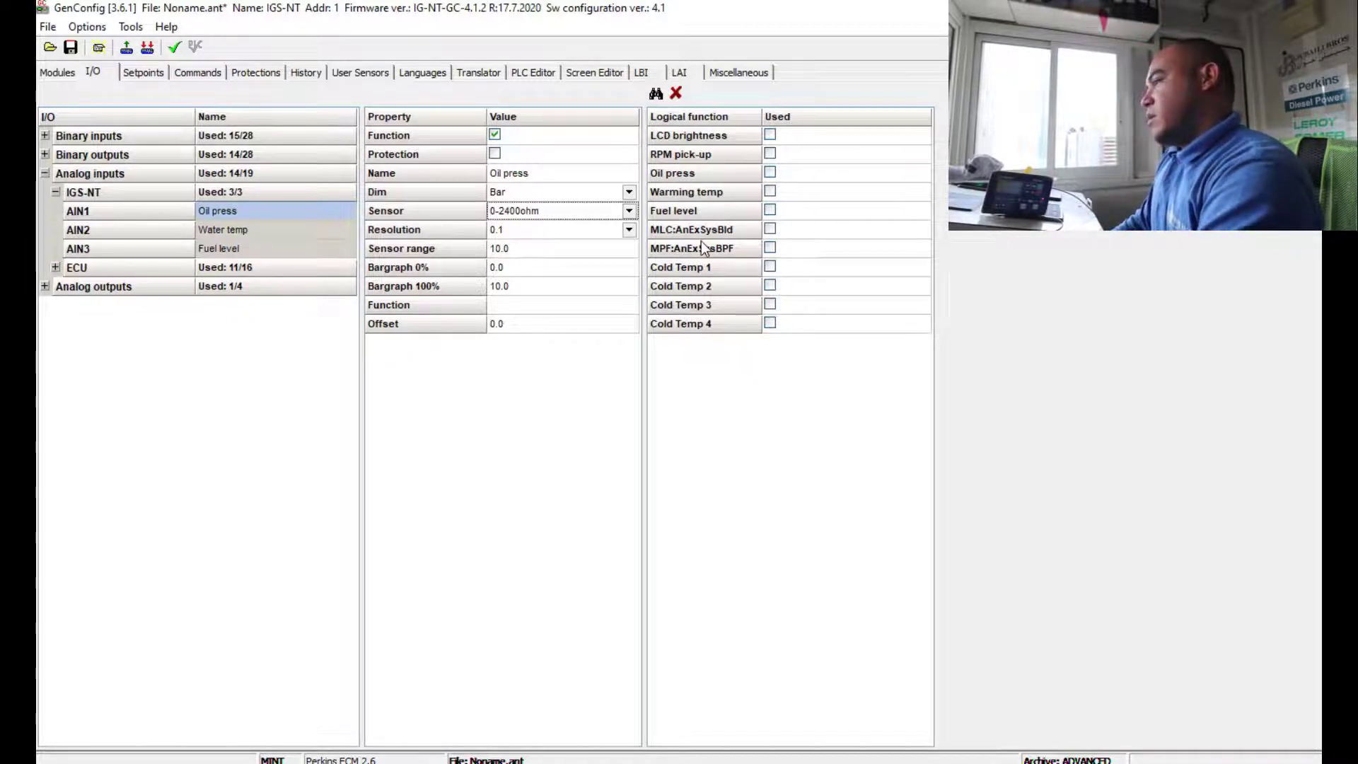
{"action": "left_click", "coordinate": [254, 231]}
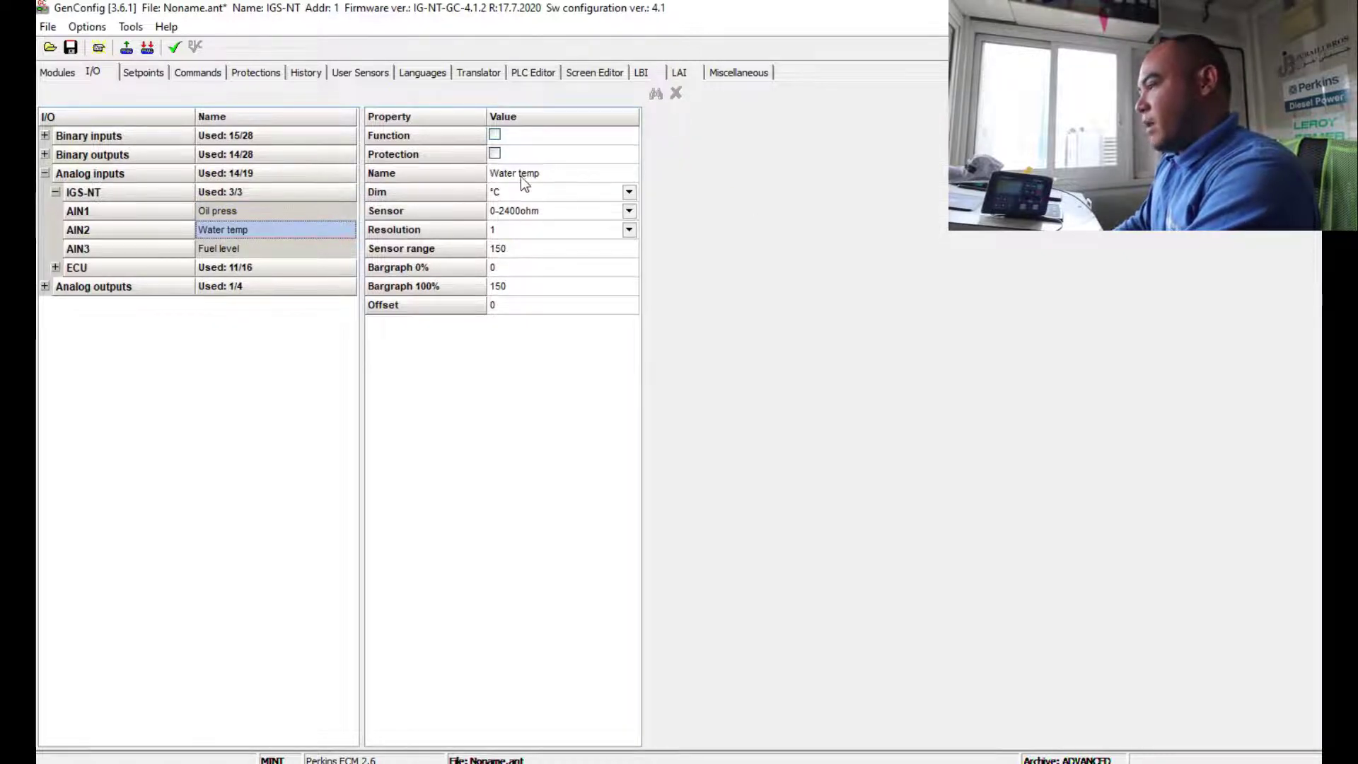
Step: Enable Function on Water temp and bring up AIN3 Fuel level's sensor choices
{"action": "left_click", "coordinate": [495, 134]}
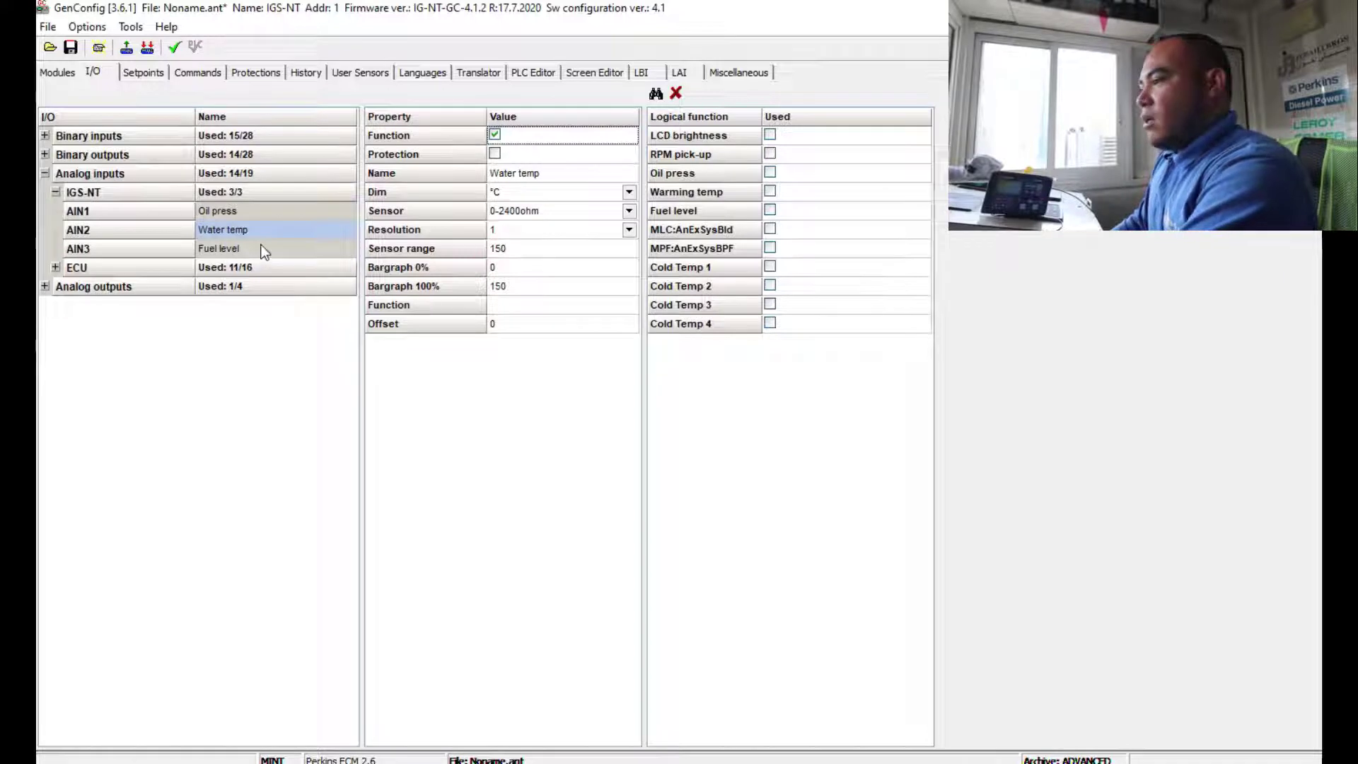
{"action": "left_click", "coordinate": [227, 256]}
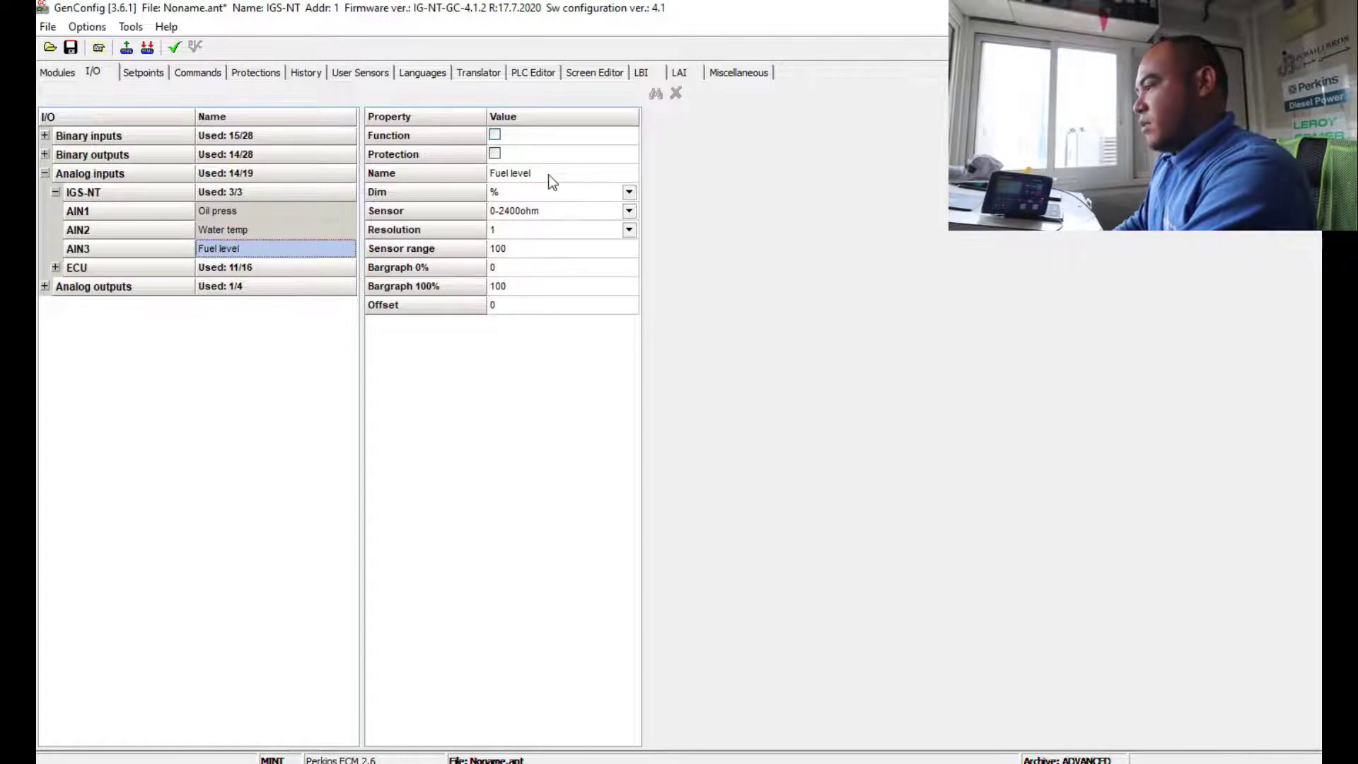
{"action": "left_click", "coordinate": [628, 212]}
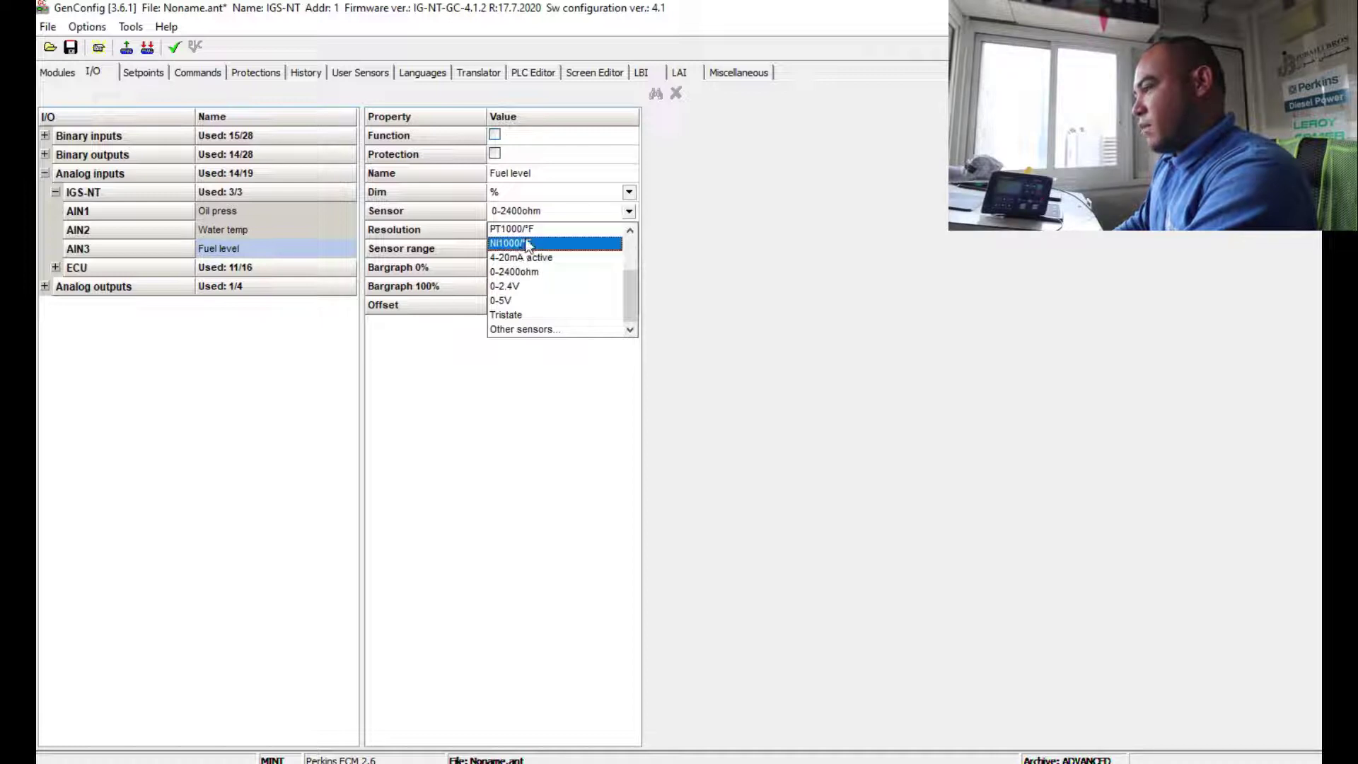
Step: Browse the user sensor curves, Datcon High °C.CRV to VDO Level CU.CRV, choosing none
{"action": "left_click", "coordinate": [517, 331]}
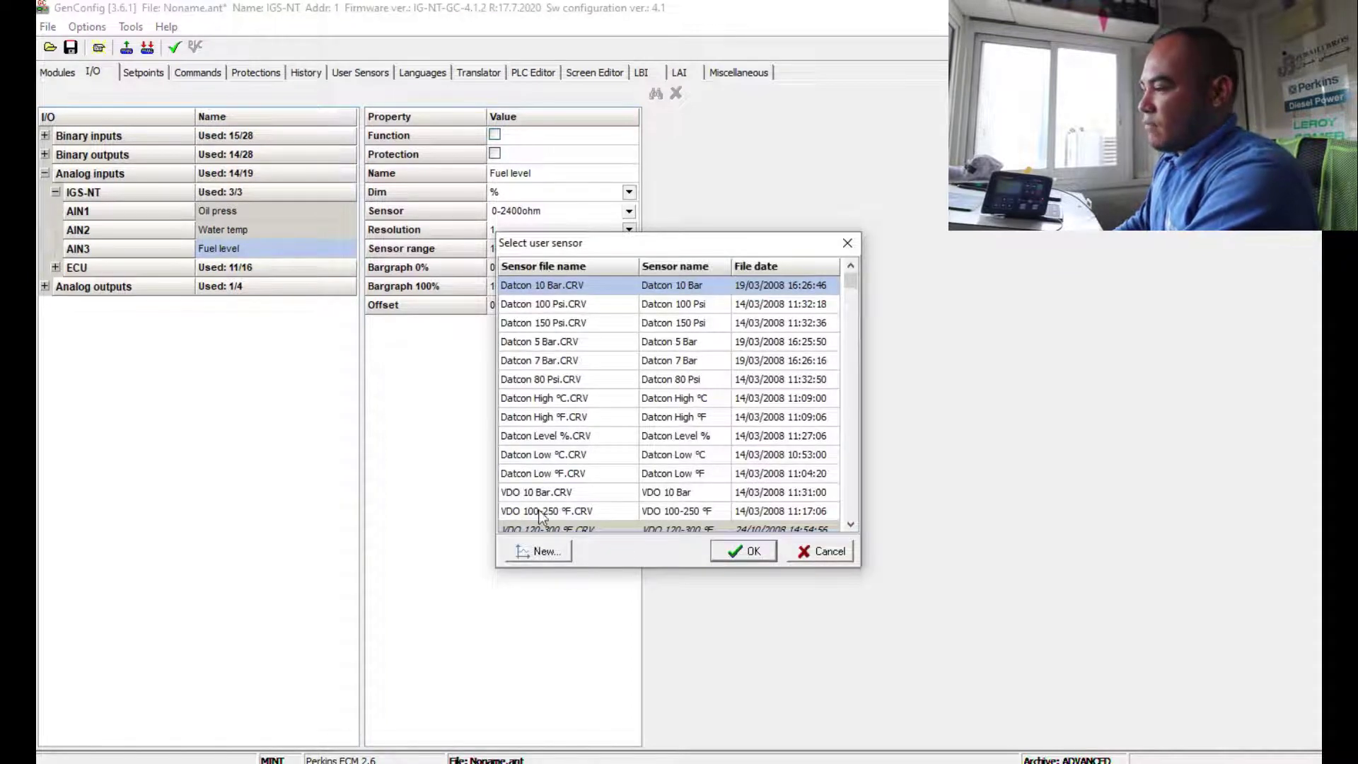
{"action": "left_click", "coordinate": [622, 398]}
{"action": "key", "text": "Page_Down"}
{"action": "key", "text": "Page_Down"}
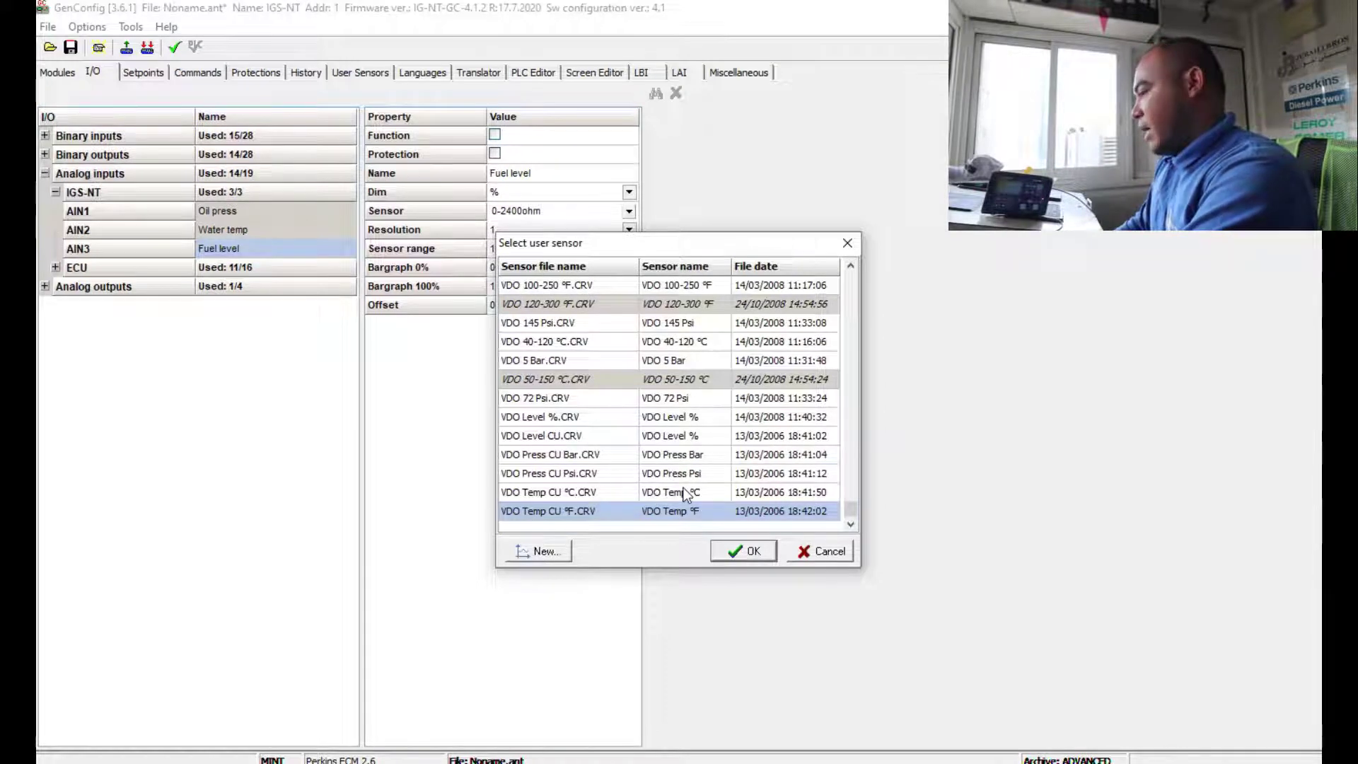
{"action": "left_click", "coordinate": [615, 435]}
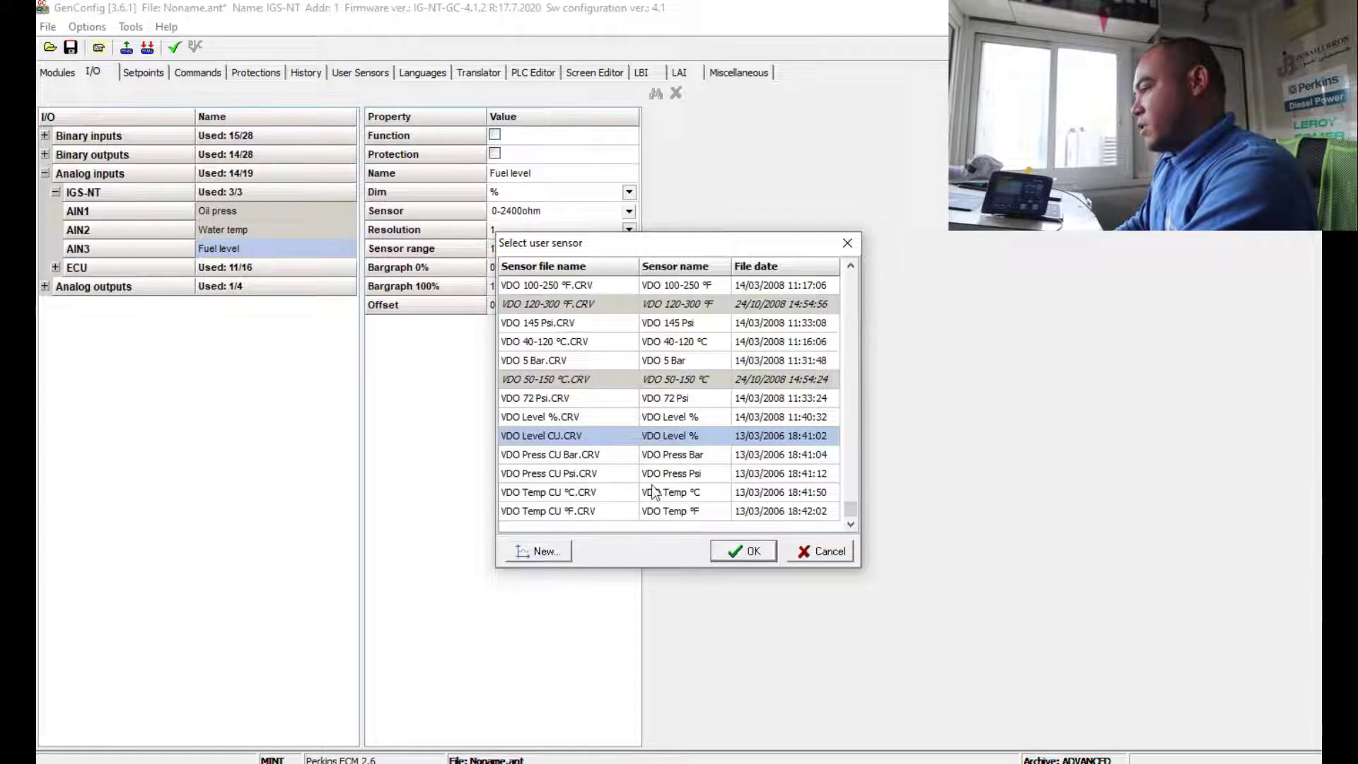
{"action": "key", "text": "Home"}
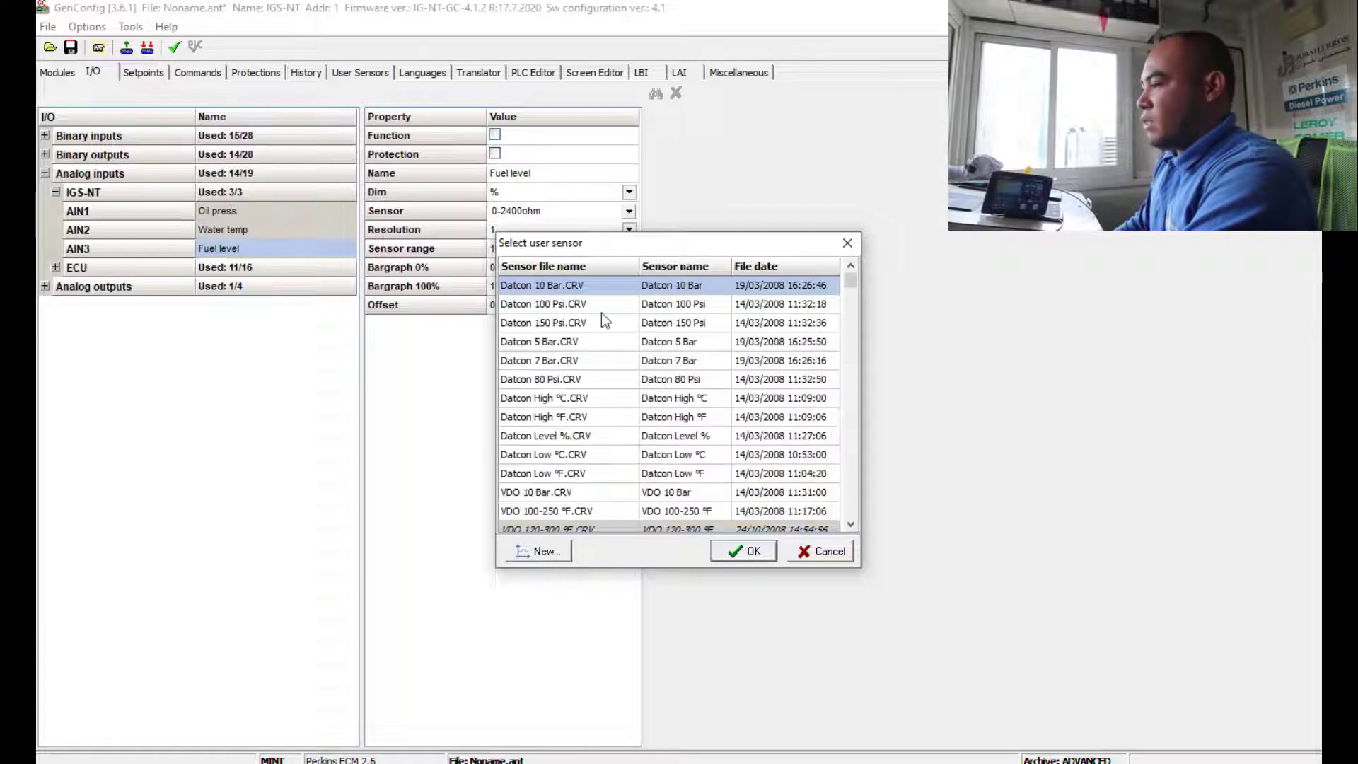
{"action": "left_click", "coordinate": [854, 244]}
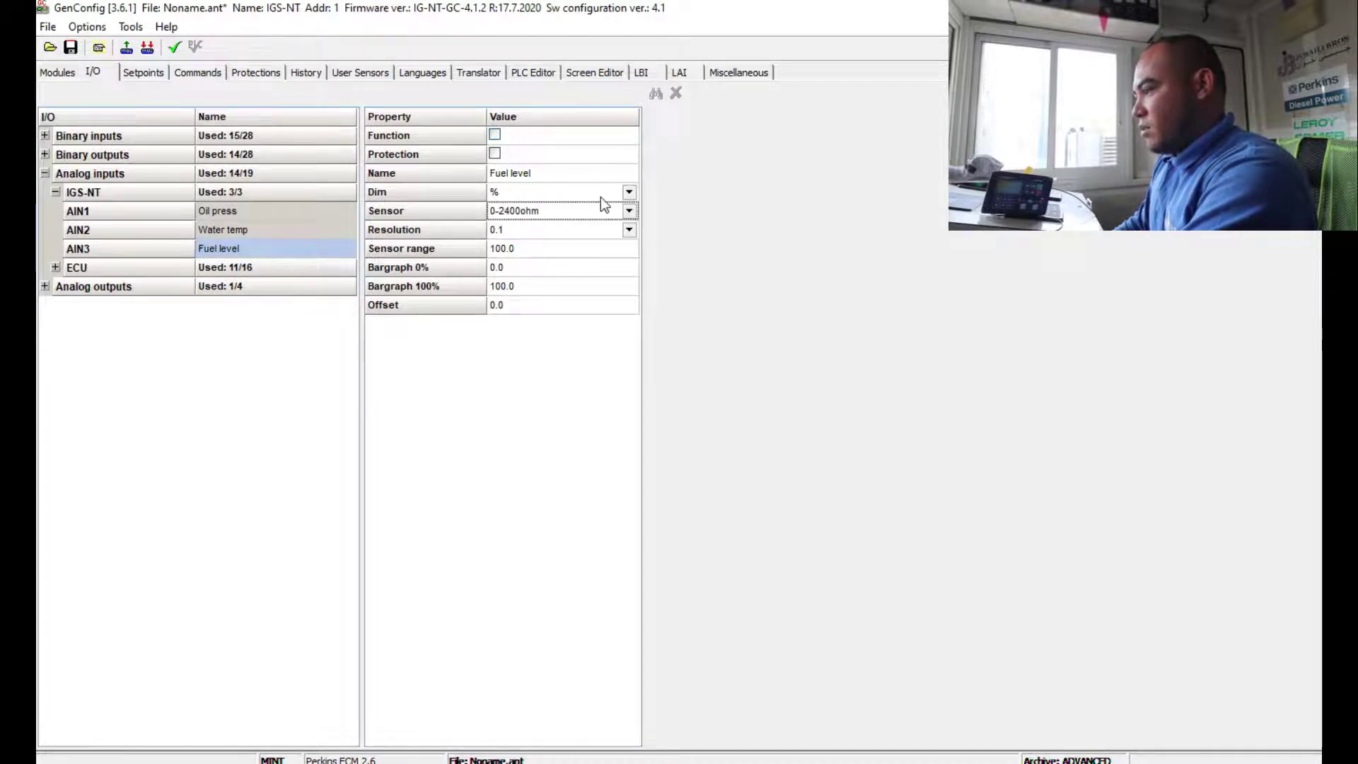
Step: Keep Fuel level on the 0-2400ohm sensor and collapse Analog inputs
{"action": "left_click", "coordinate": [628, 211]}
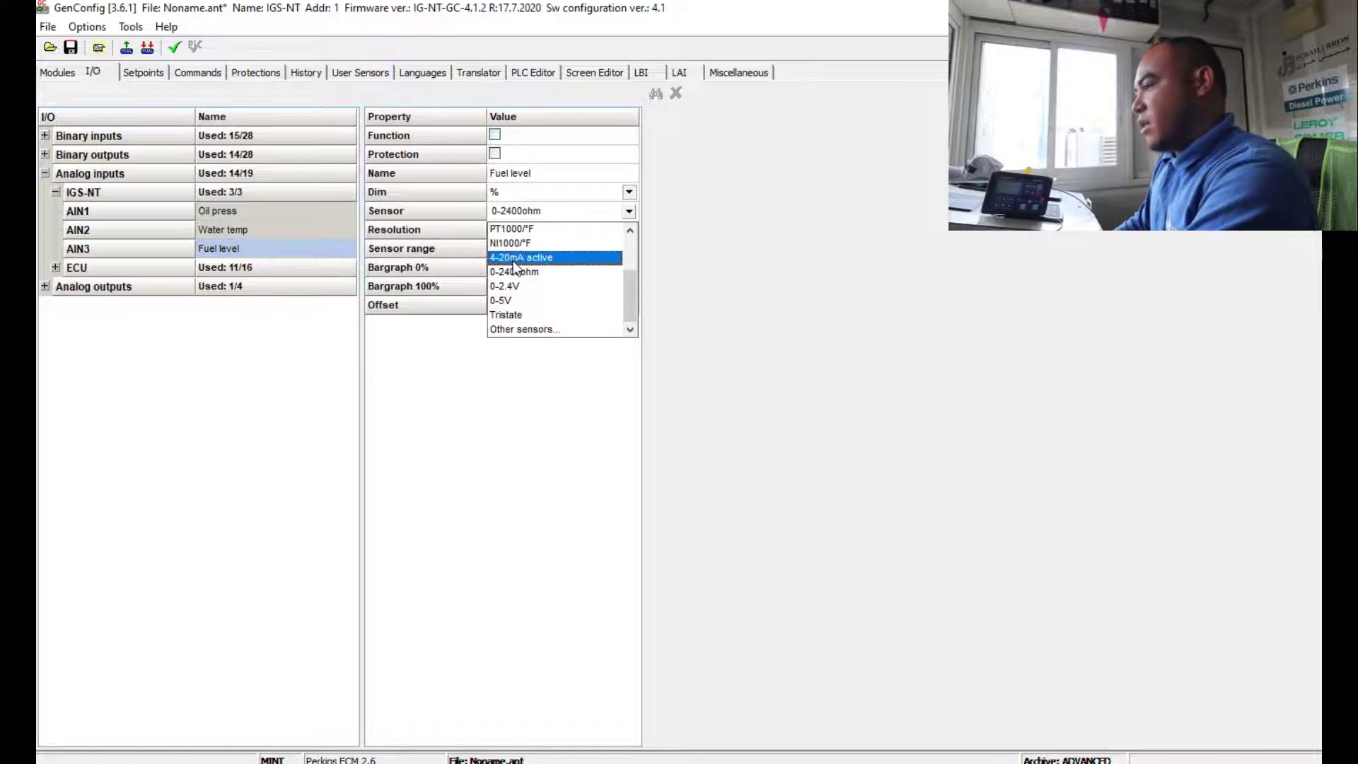
{"action": "left_click", "coordinate": [710, 278]}
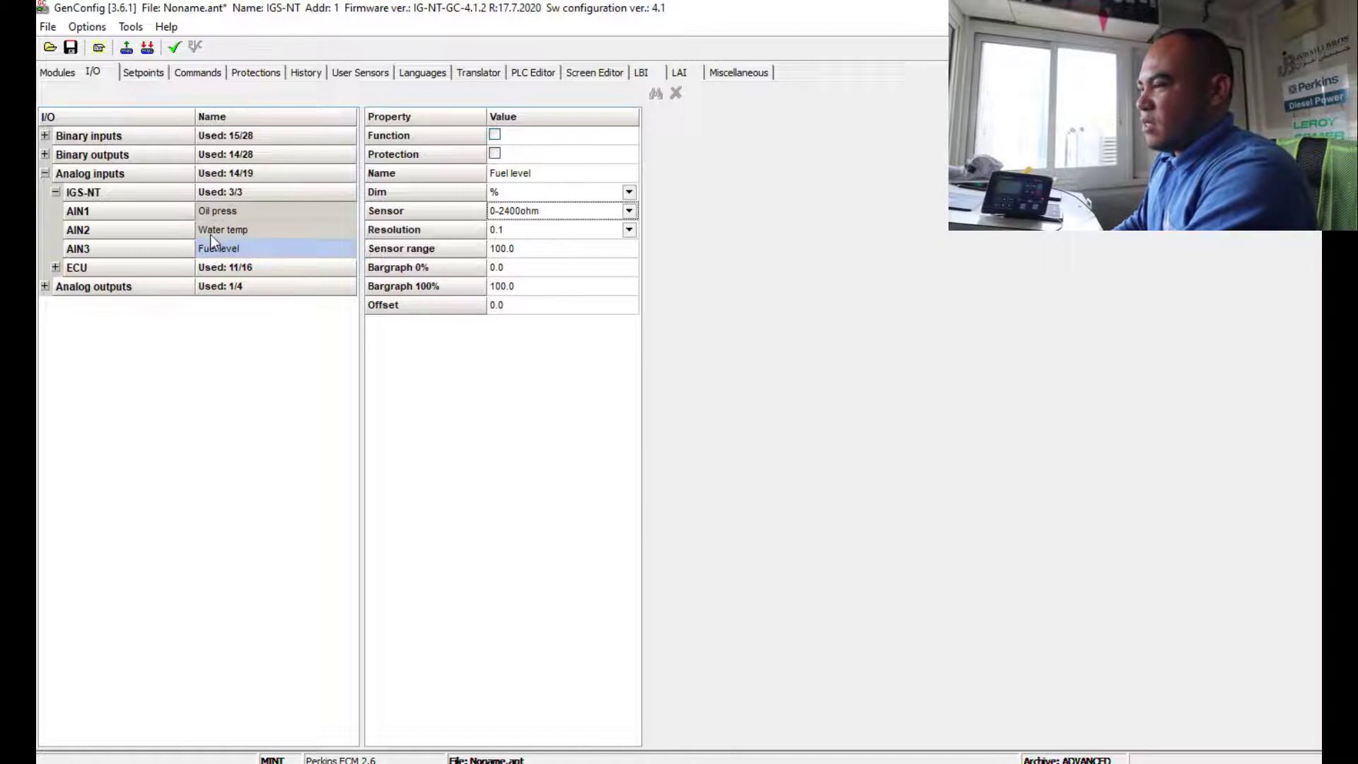
{"action": "left_click", "coordinate": [44, 173]}
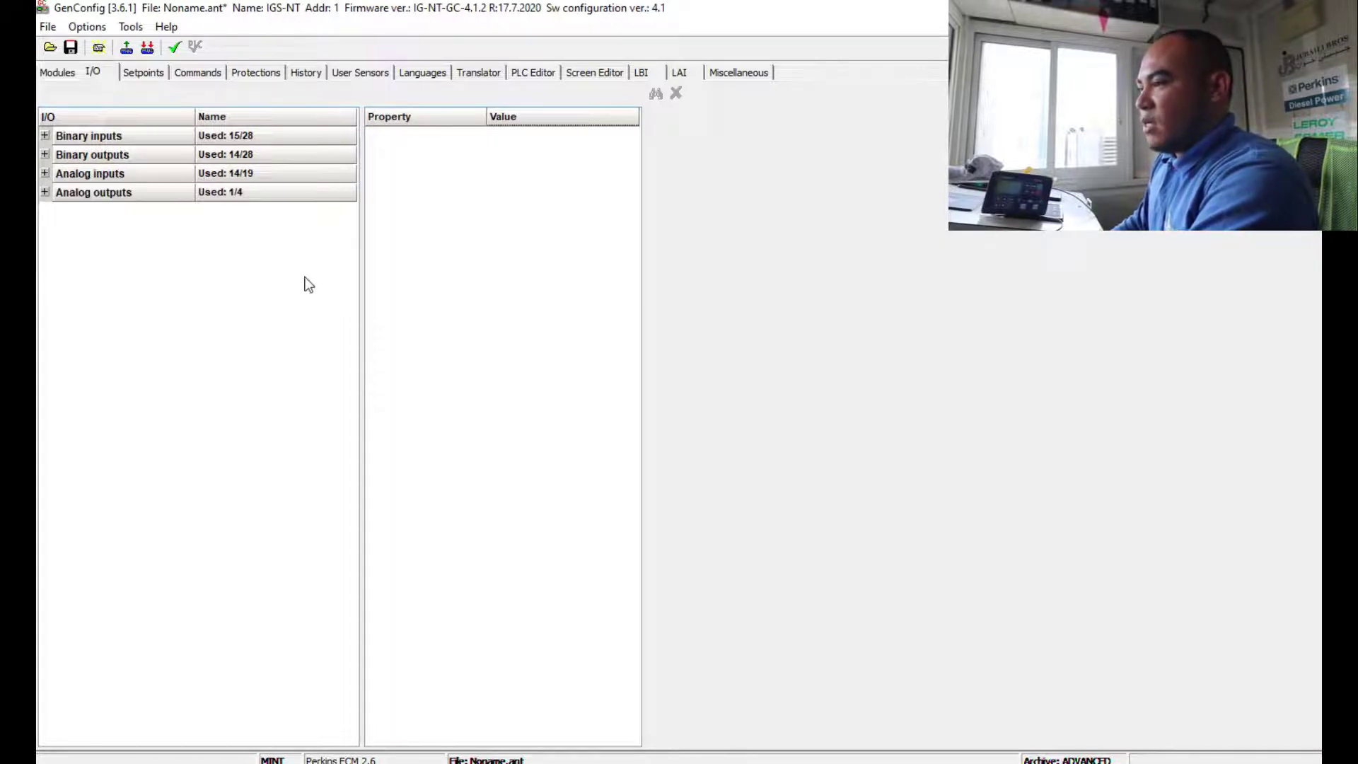
Step: Review the ECU1 SpeedReq RPM analog output, then switch to the Setpoints view
{"action": "double_click", "coordinate": [106, 193]}
{"action": "left_click", "coordinate": [98, 230]}
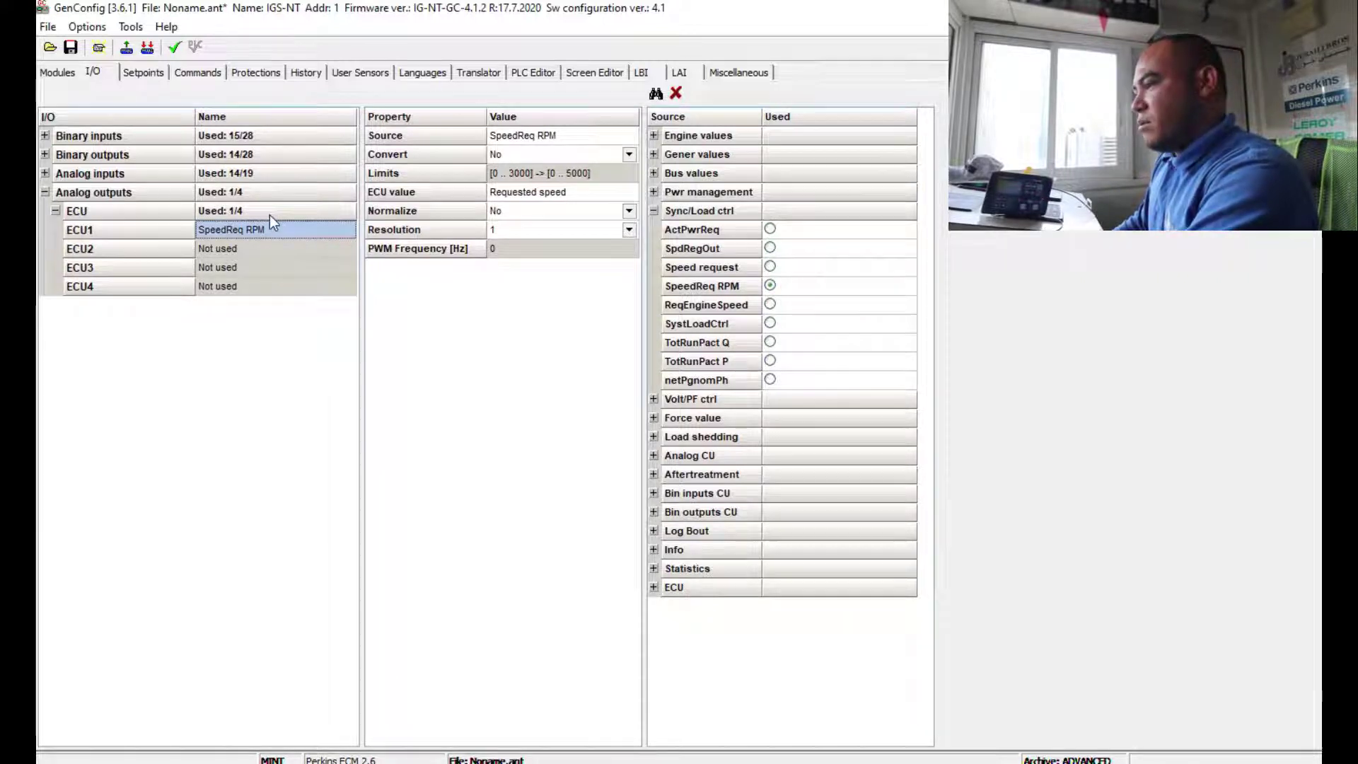
{"action": "left_click", "coordinate": [129, 211]}
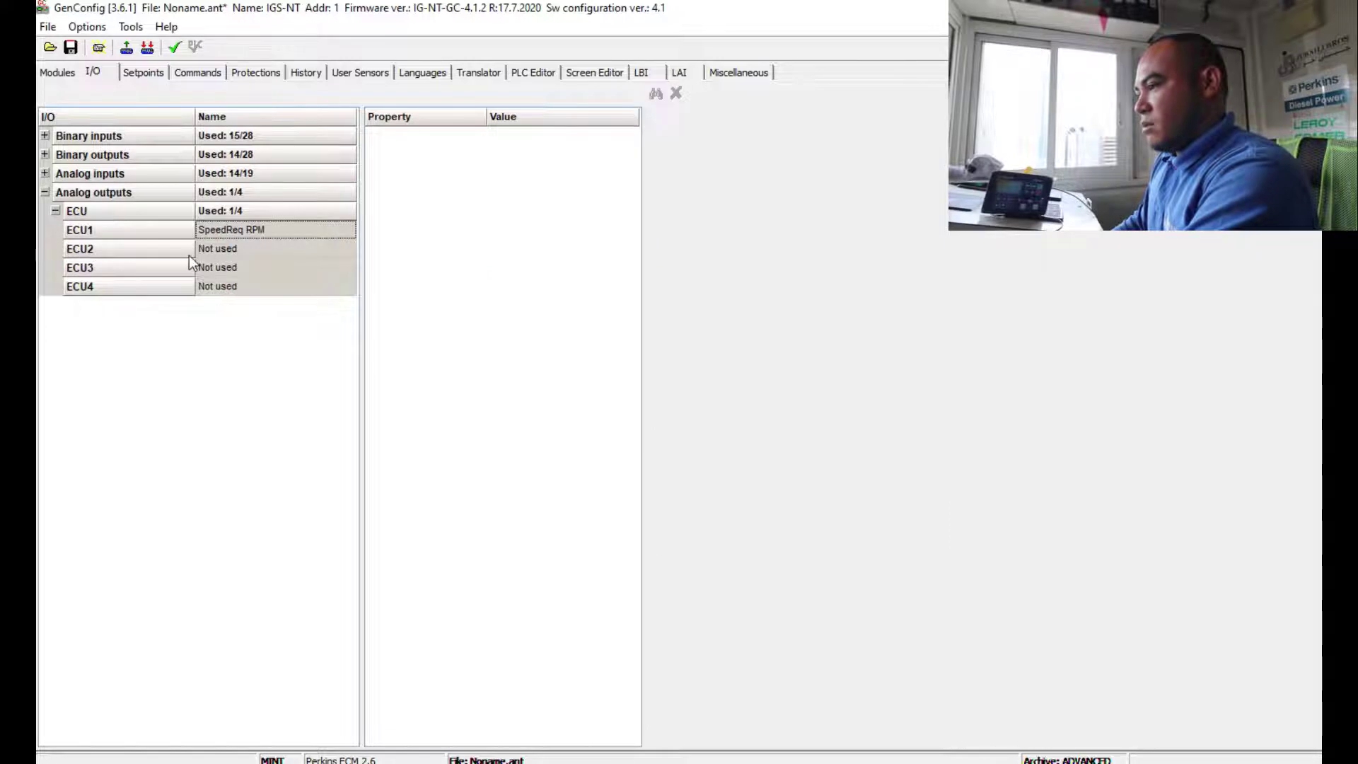
{"action": "left_click", "coordinate": [257, 228]}
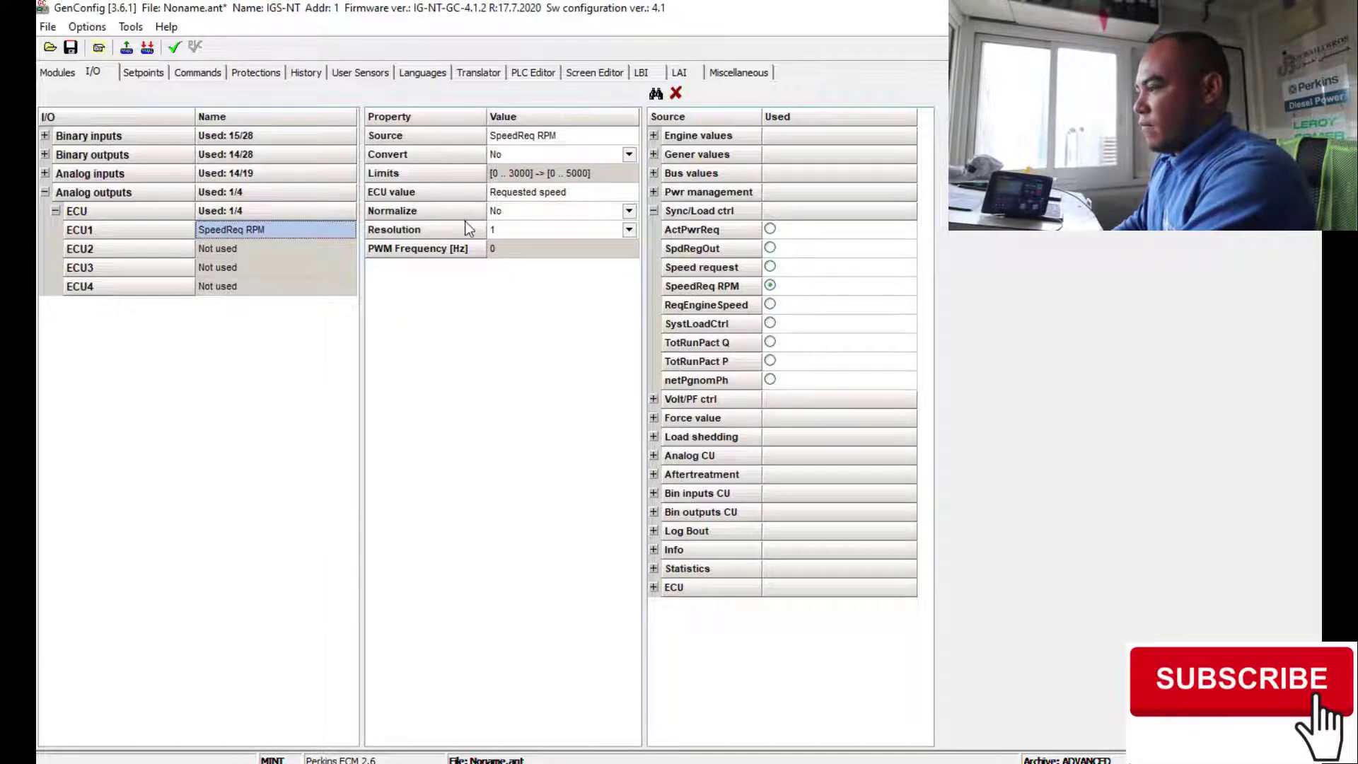
{"action": "left_click", "coordinate": [45, 192]}
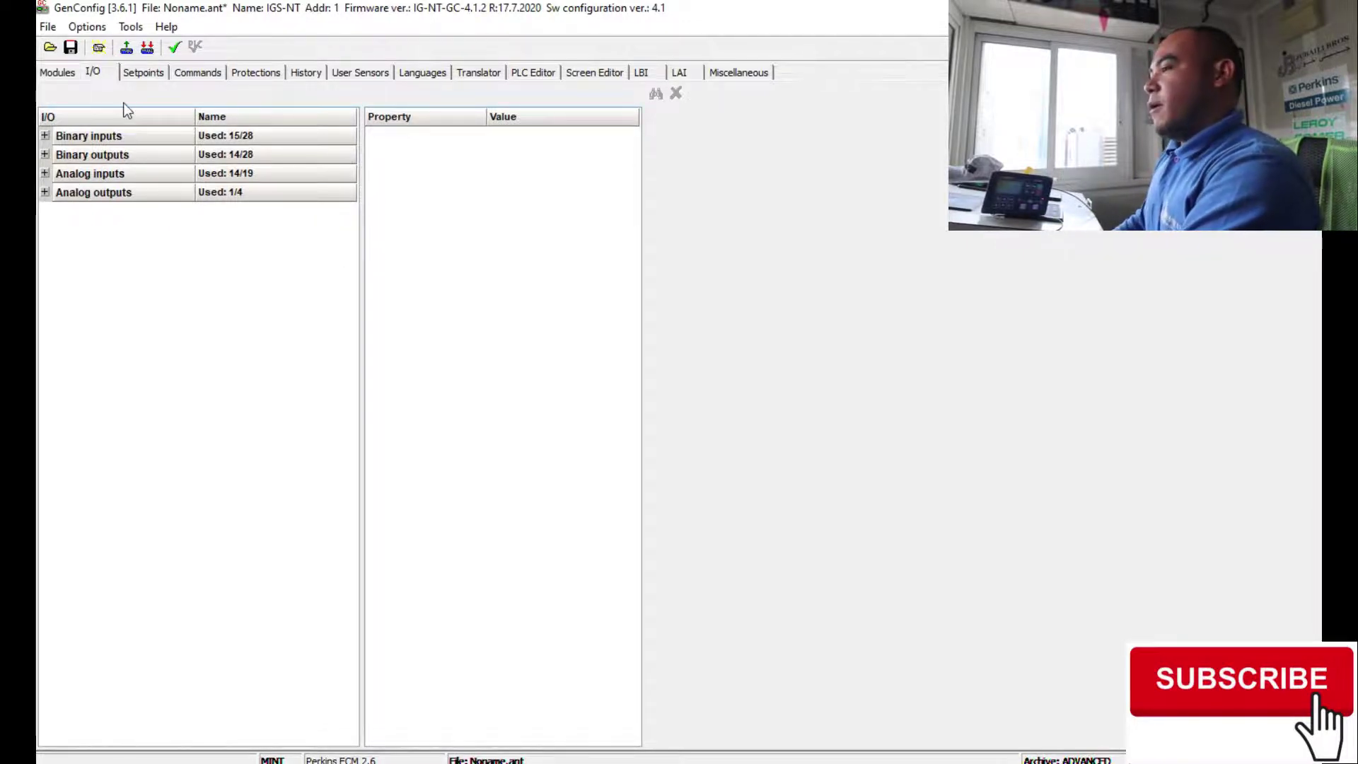
{"action": "left_click", "coordinate": [141, 75]}
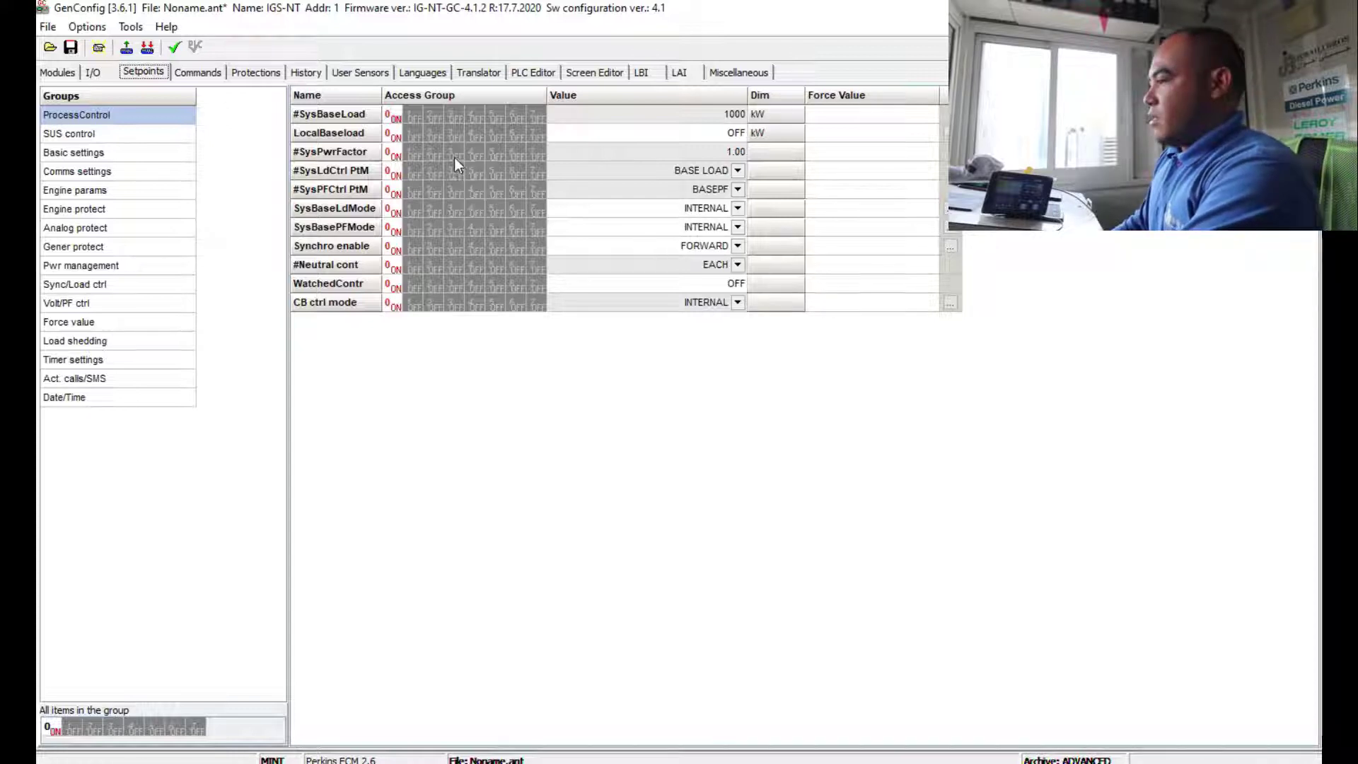
Step: Set #SysBaseLoad to 0 kW
{"action": "left_click", "coordinate": [741, 115]}
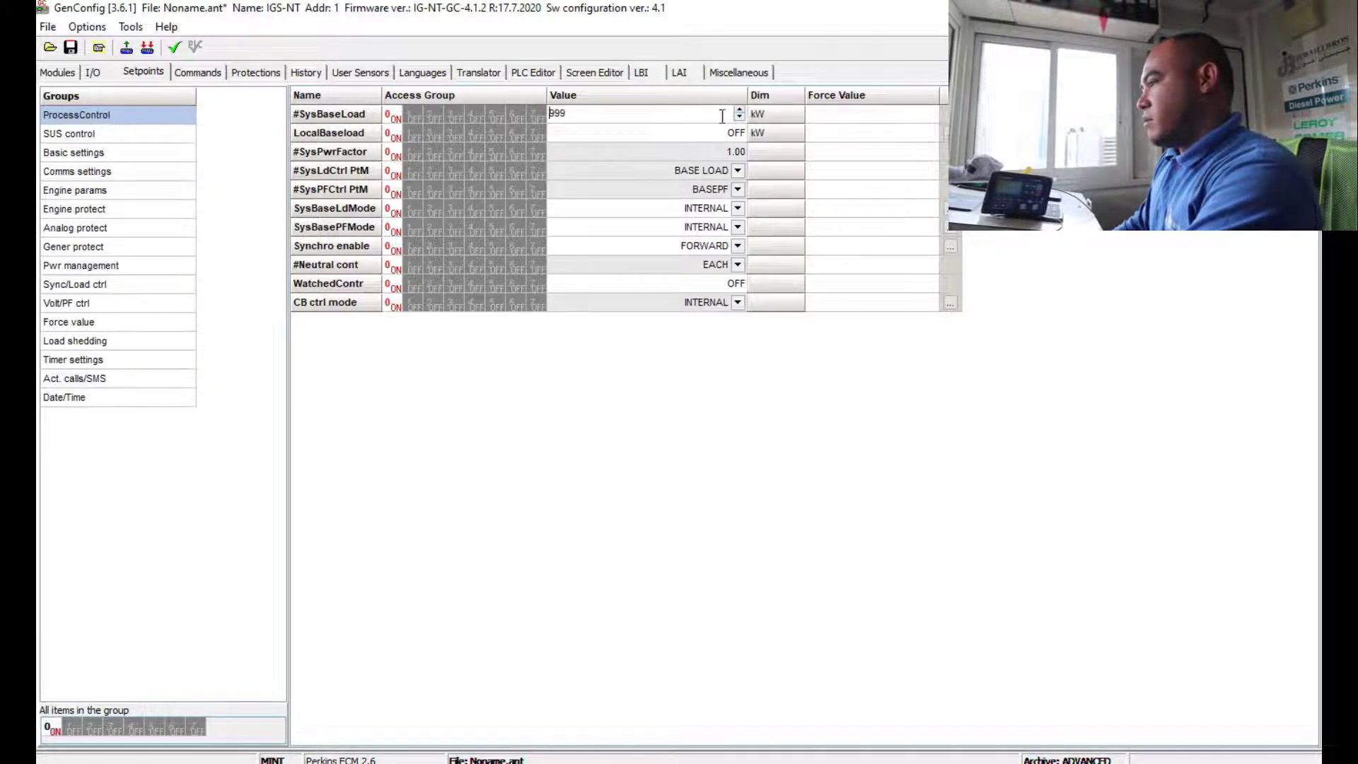
{"action": "type", "text": "0"}
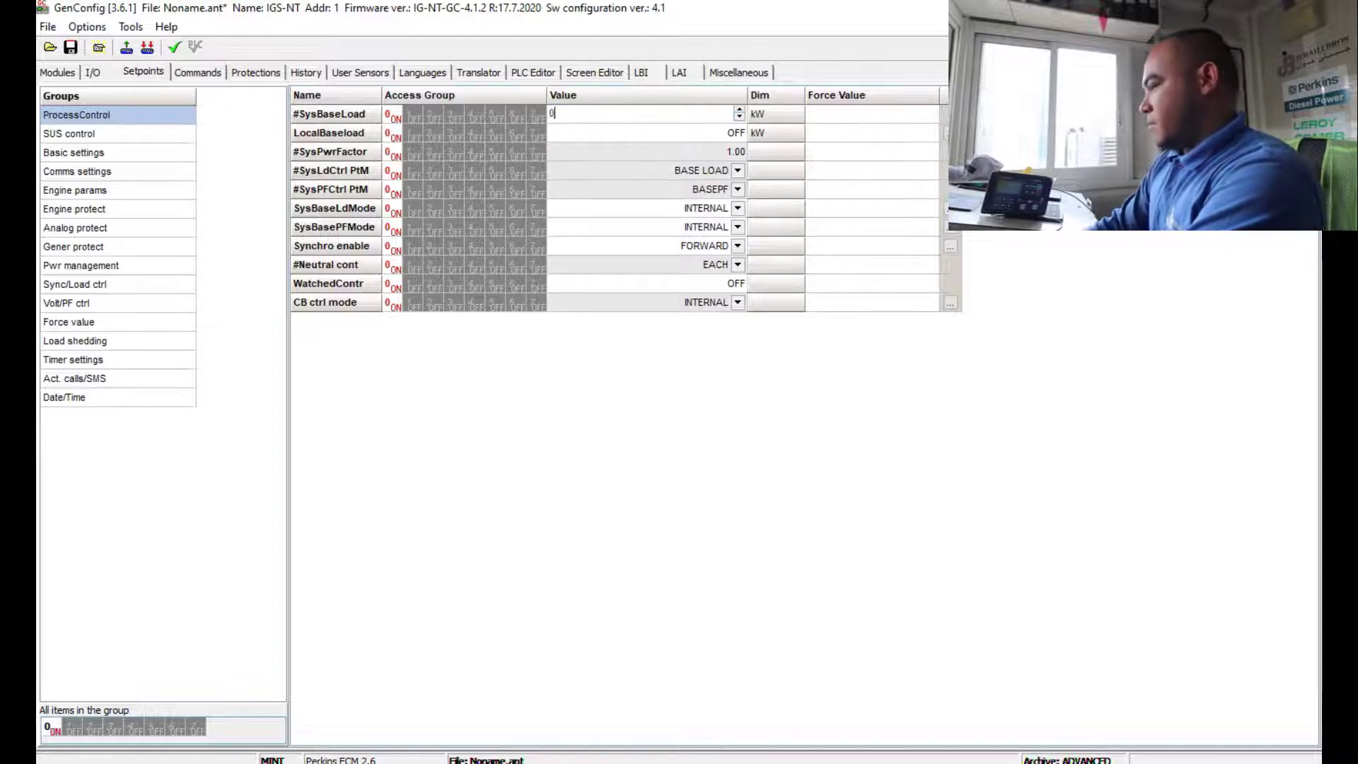
{"action": "key", "text": "Return"}
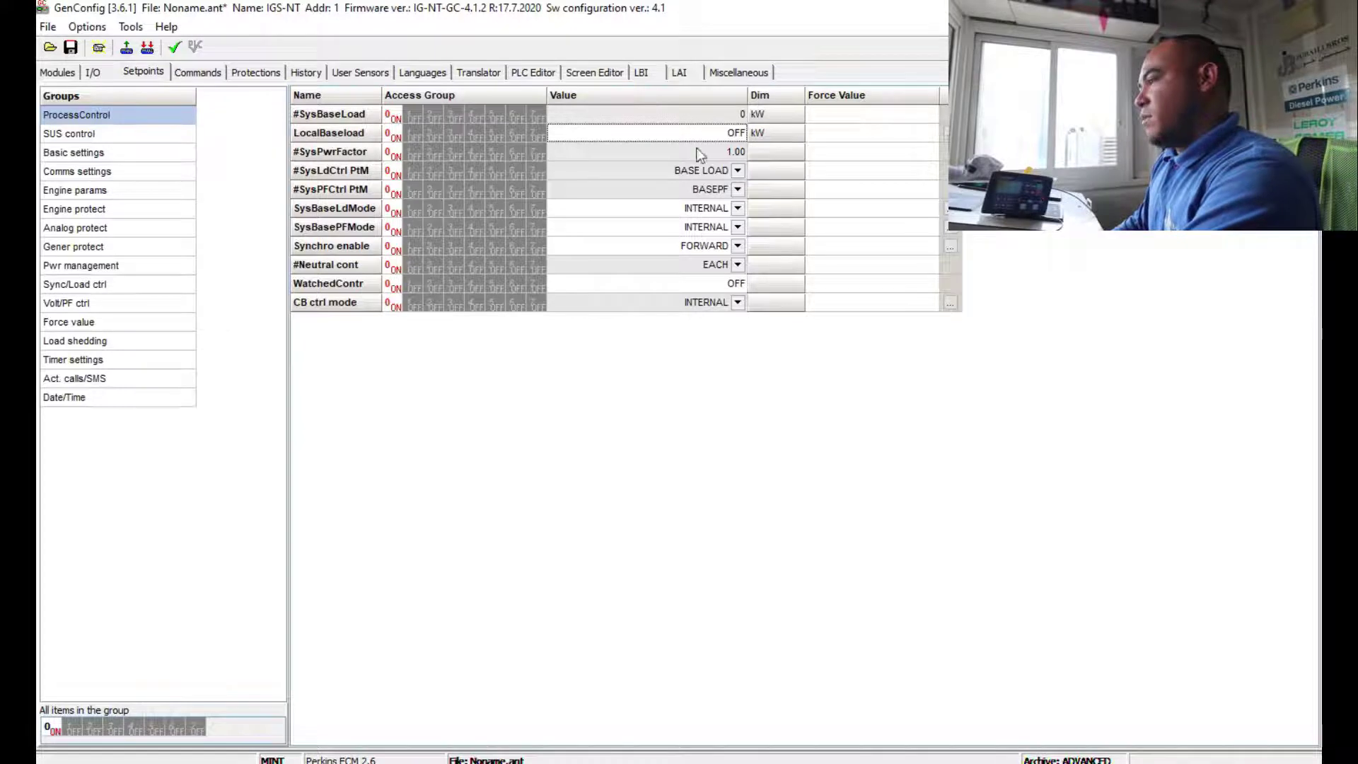
Step: Set #SysPwrFactor to 0.80
{"action": "left_click", "coordinate": [734, 154]}
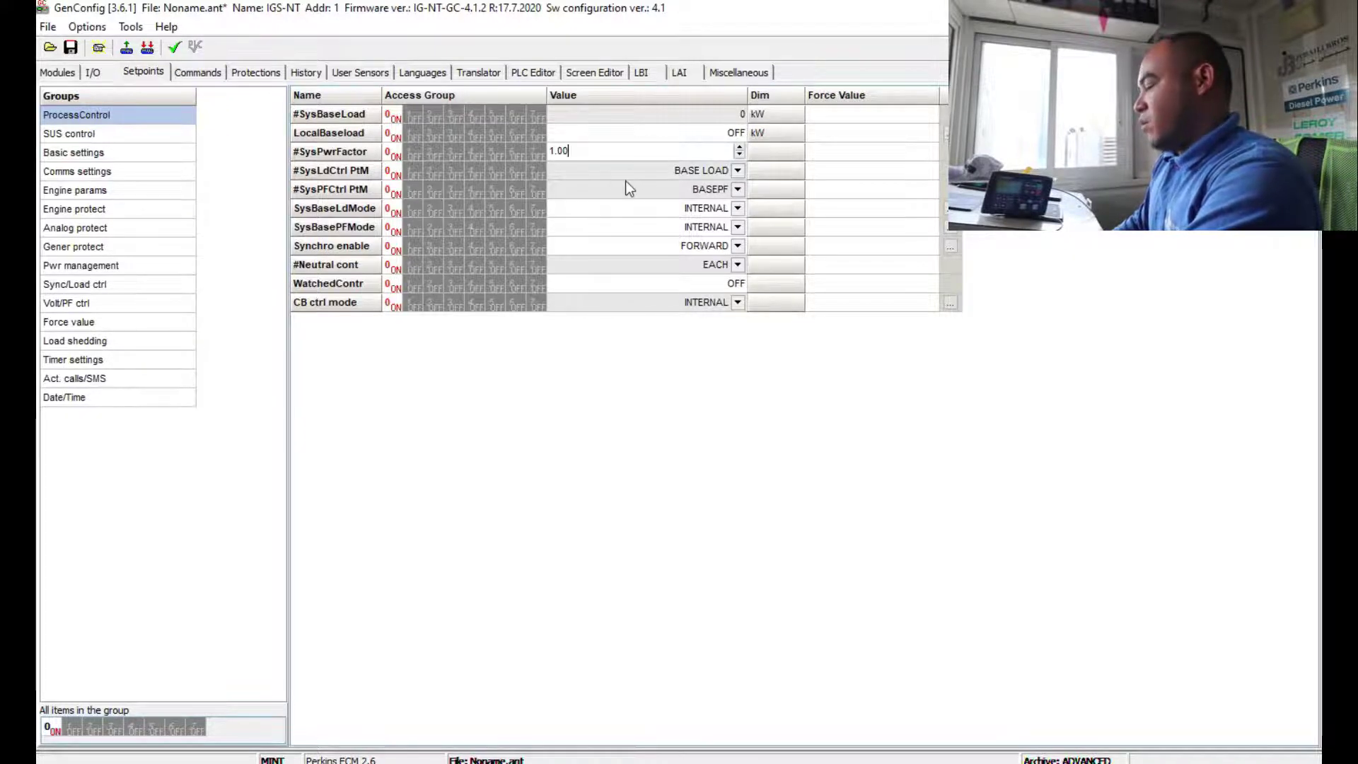
{"action": "key", "text": "BackSpace"}
{"action": "key", "text": "BackSpace"}
{"action": "key", "text": "BackSpace"}
{"action": "key", "text": "BackSpace"}
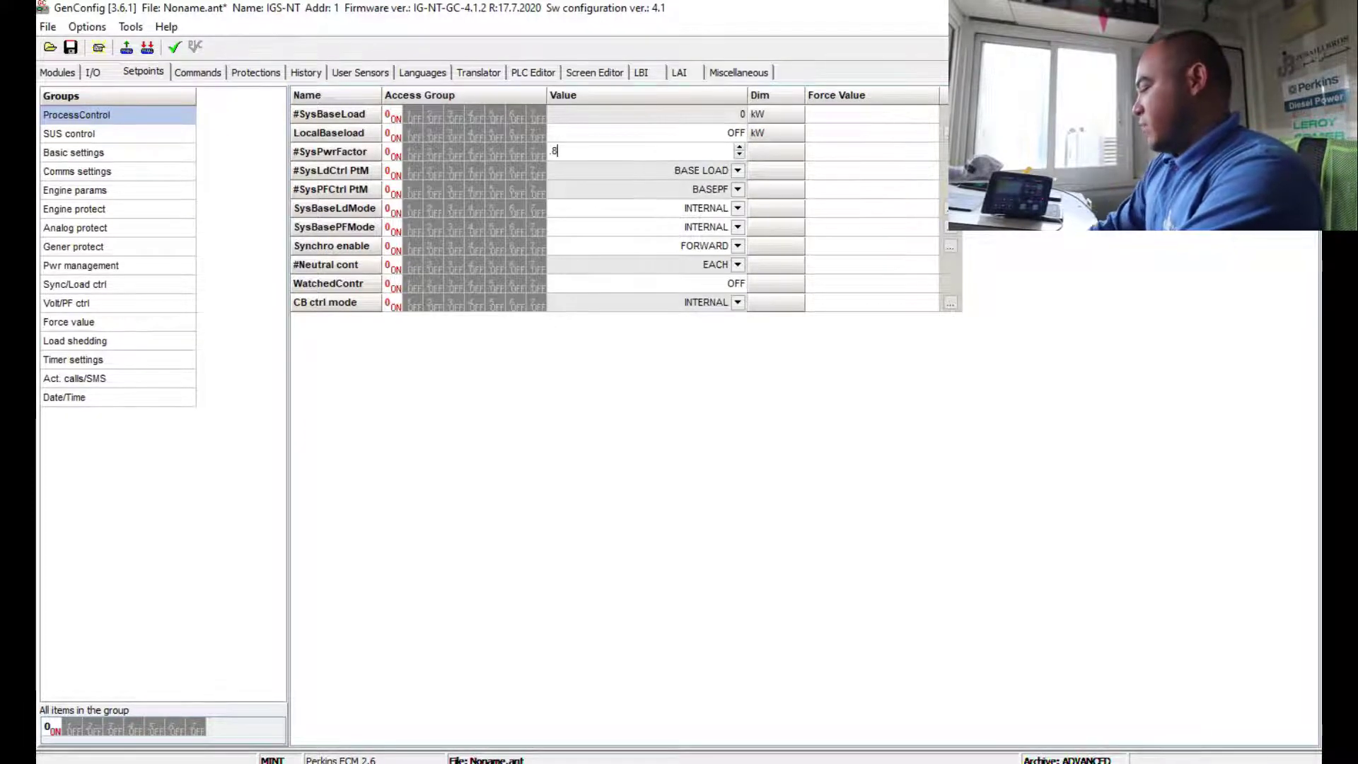
{"action": "type", "text": ".8"}
{"action": "key", "text": "Return"}
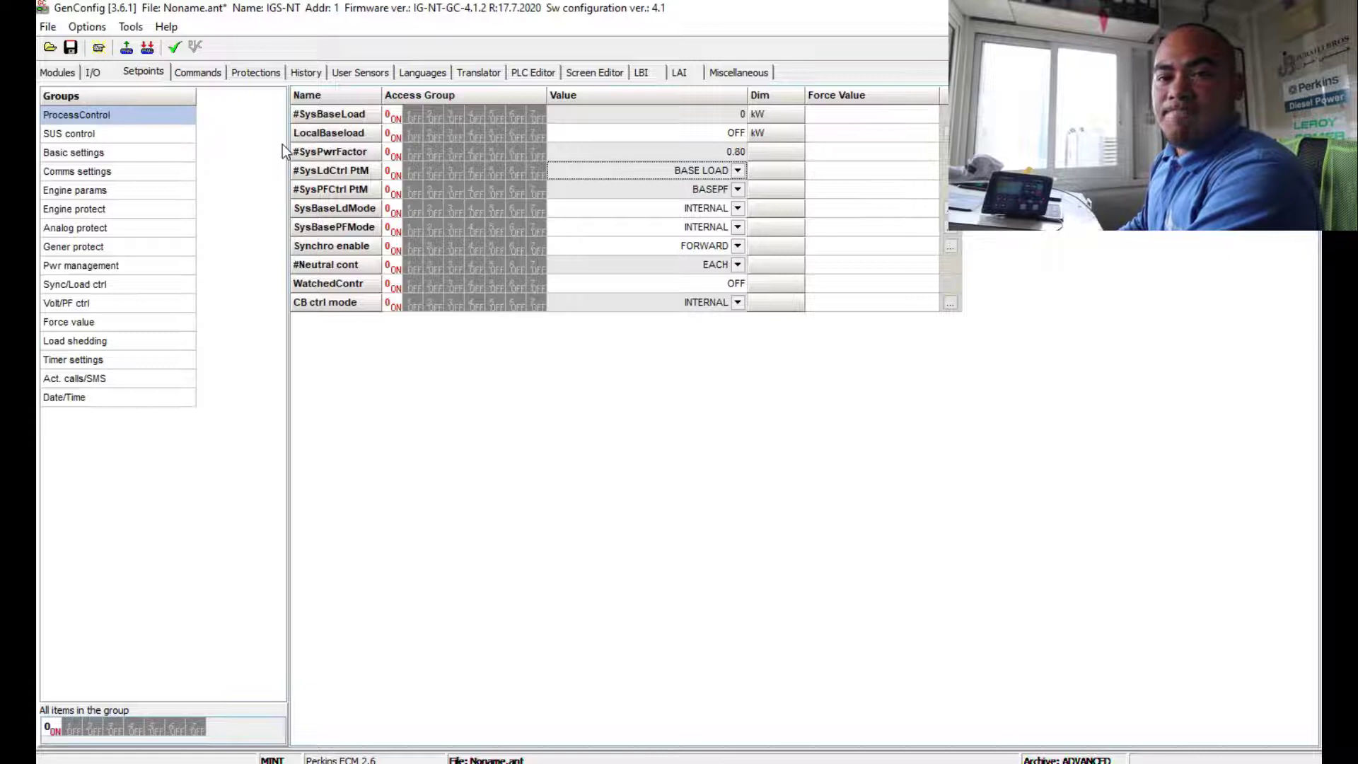
Step: Keep #SysLdCtrl PtM at LDSHARING and #SysPFCtrl PtM at VSHARING, then list SUS control
{"action": "left_click", "coordinate": [740, 172]}
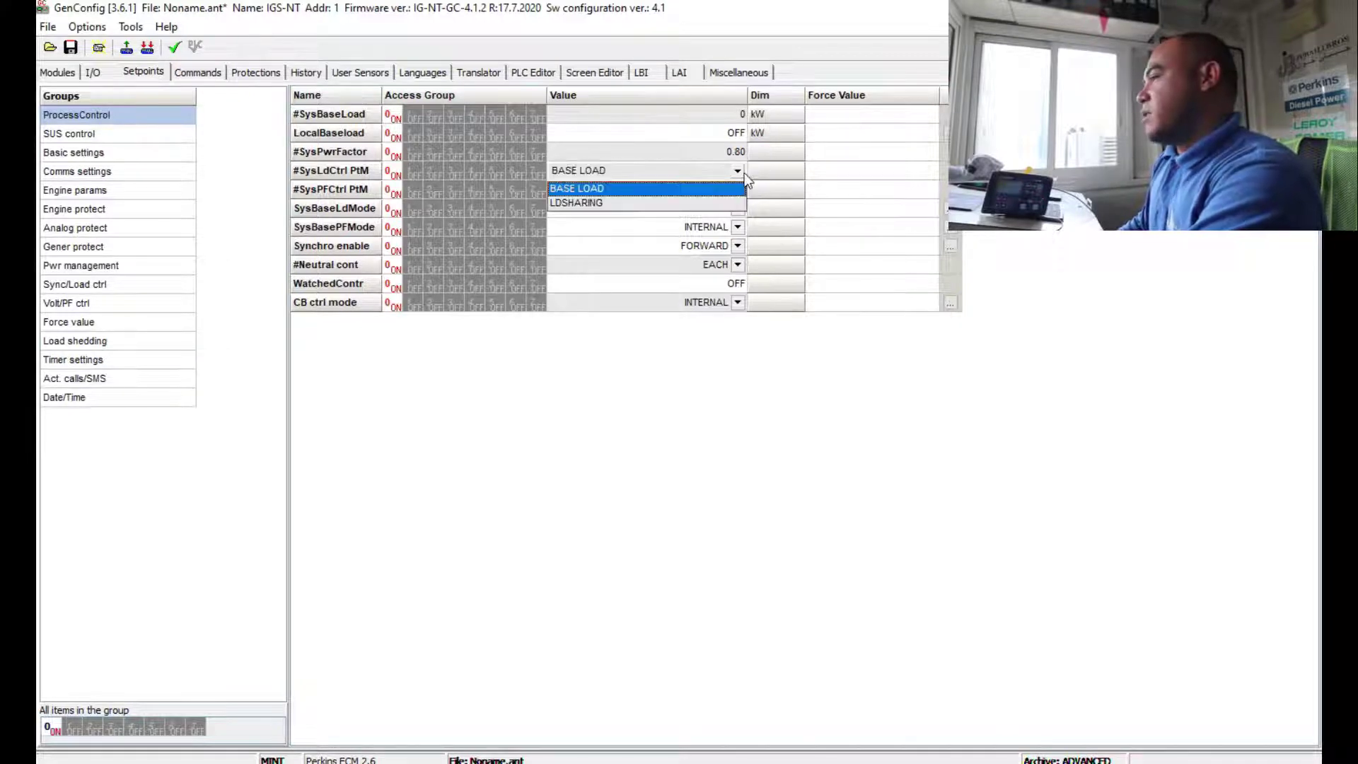
{"action": "left_click", "coordinate": [631, 199]}
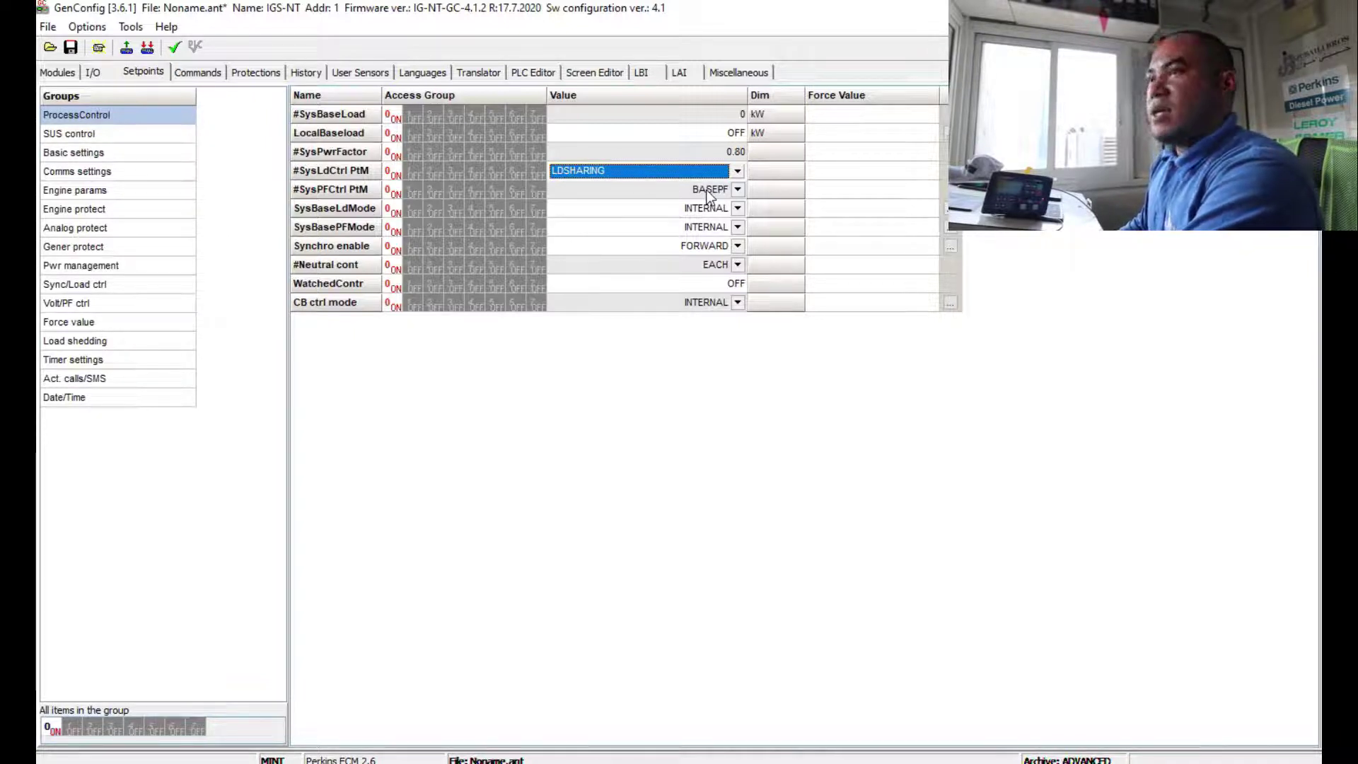
{"action": "left_click", "coordinate": [736, 188]}
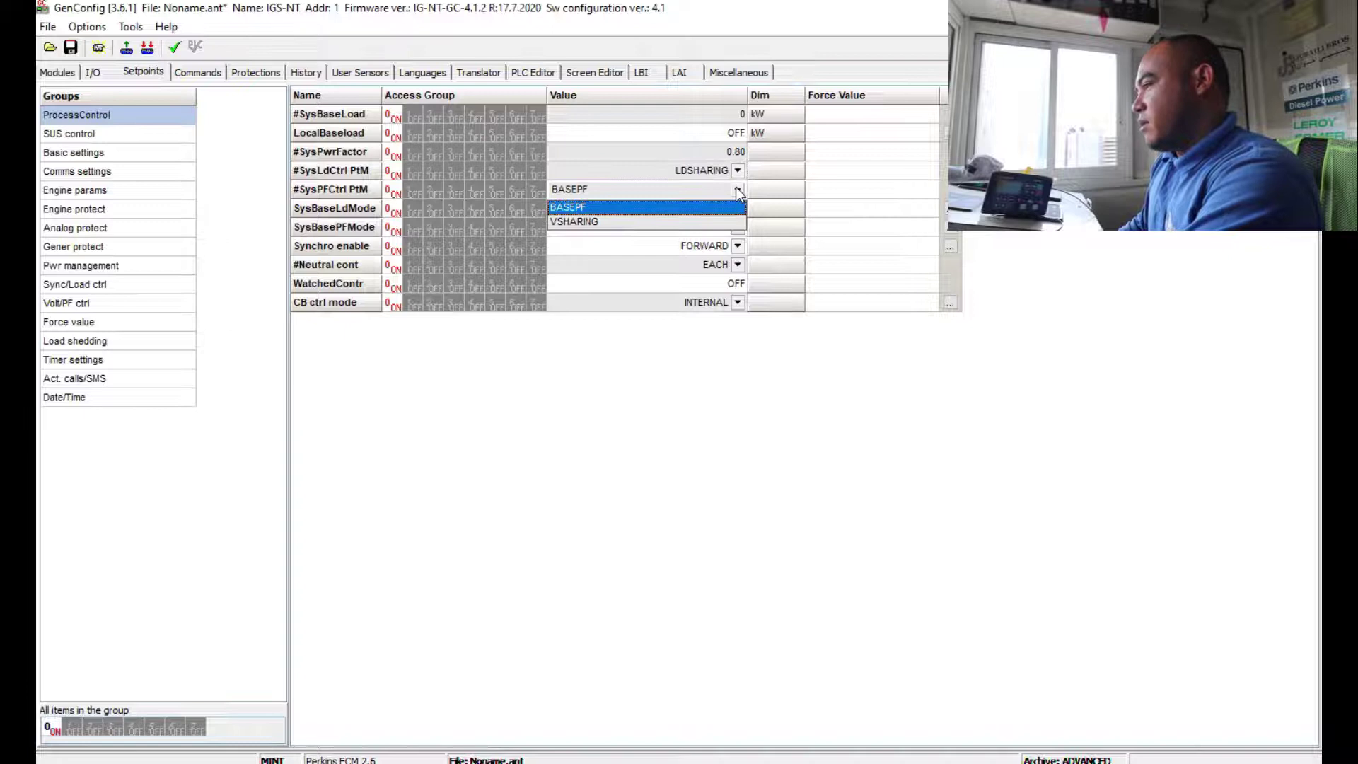
{"action": "left_click", "coordinate": [634, 225]}
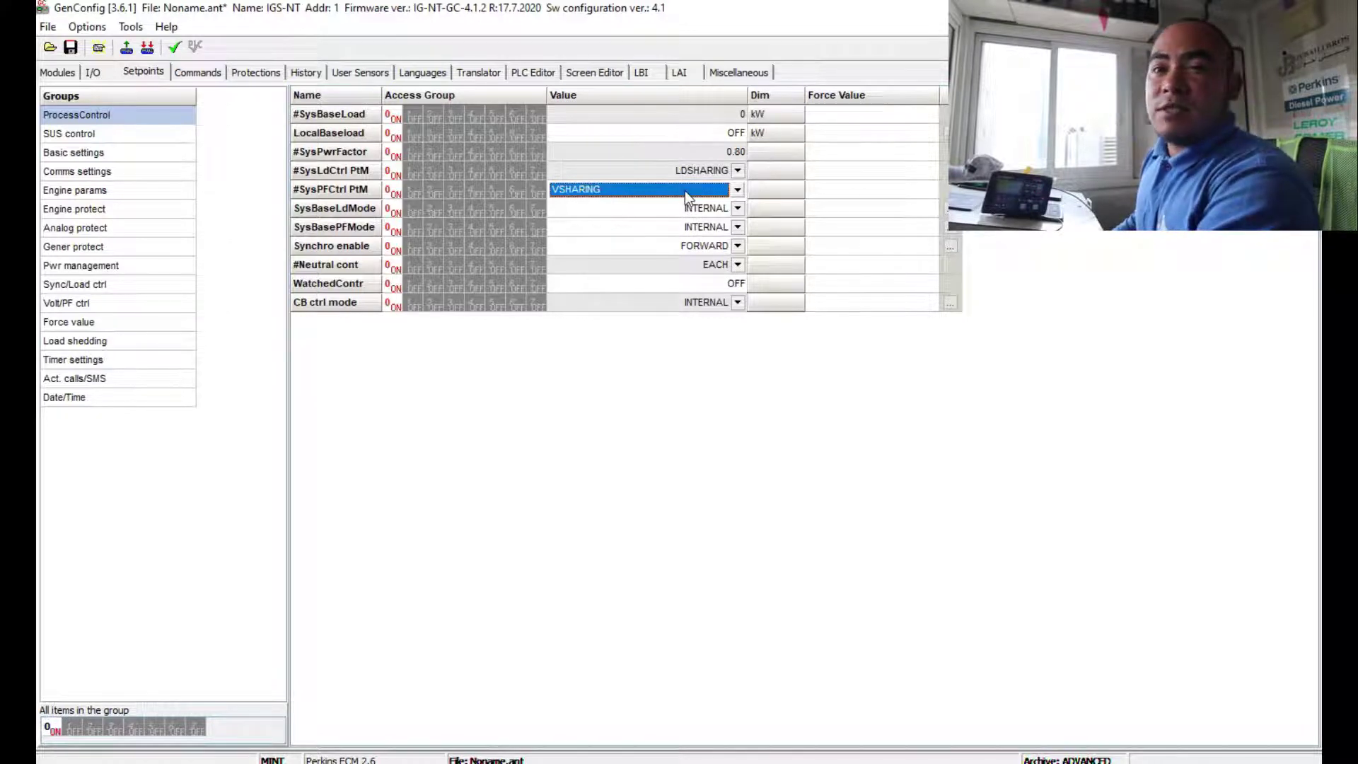
{"action": "left_click", "coordinate": [738, 170]}
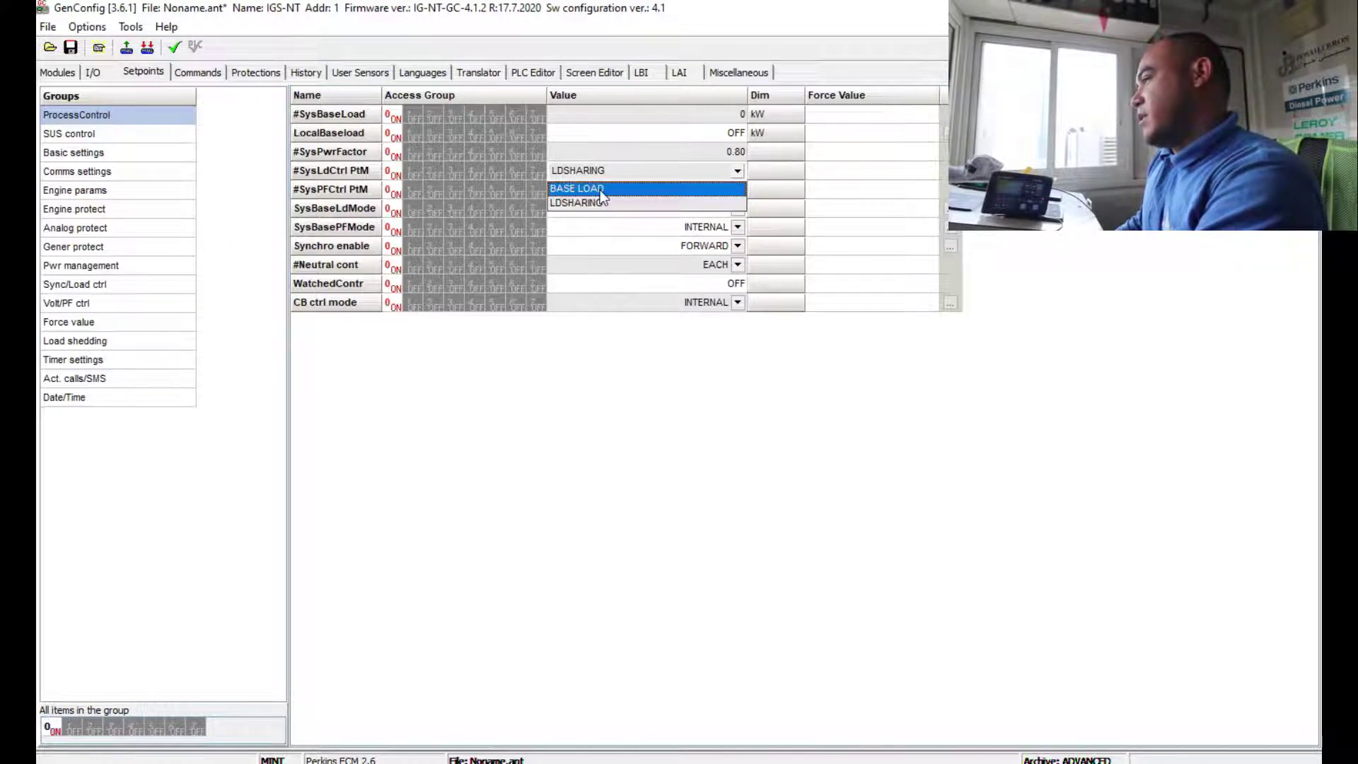
{"action": "left_click", "coordinate": [754, 451]}
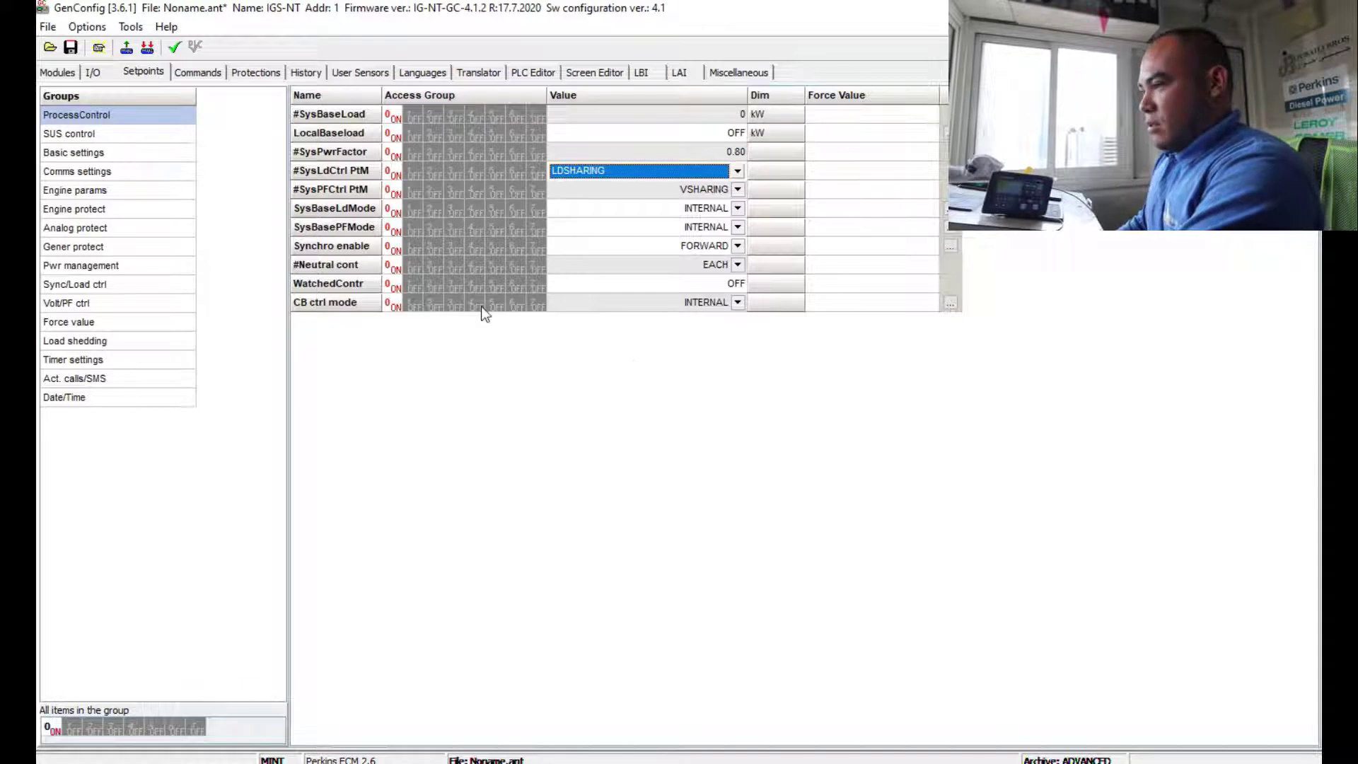
{"action": "left_click", "coordinate": [71, 133]}
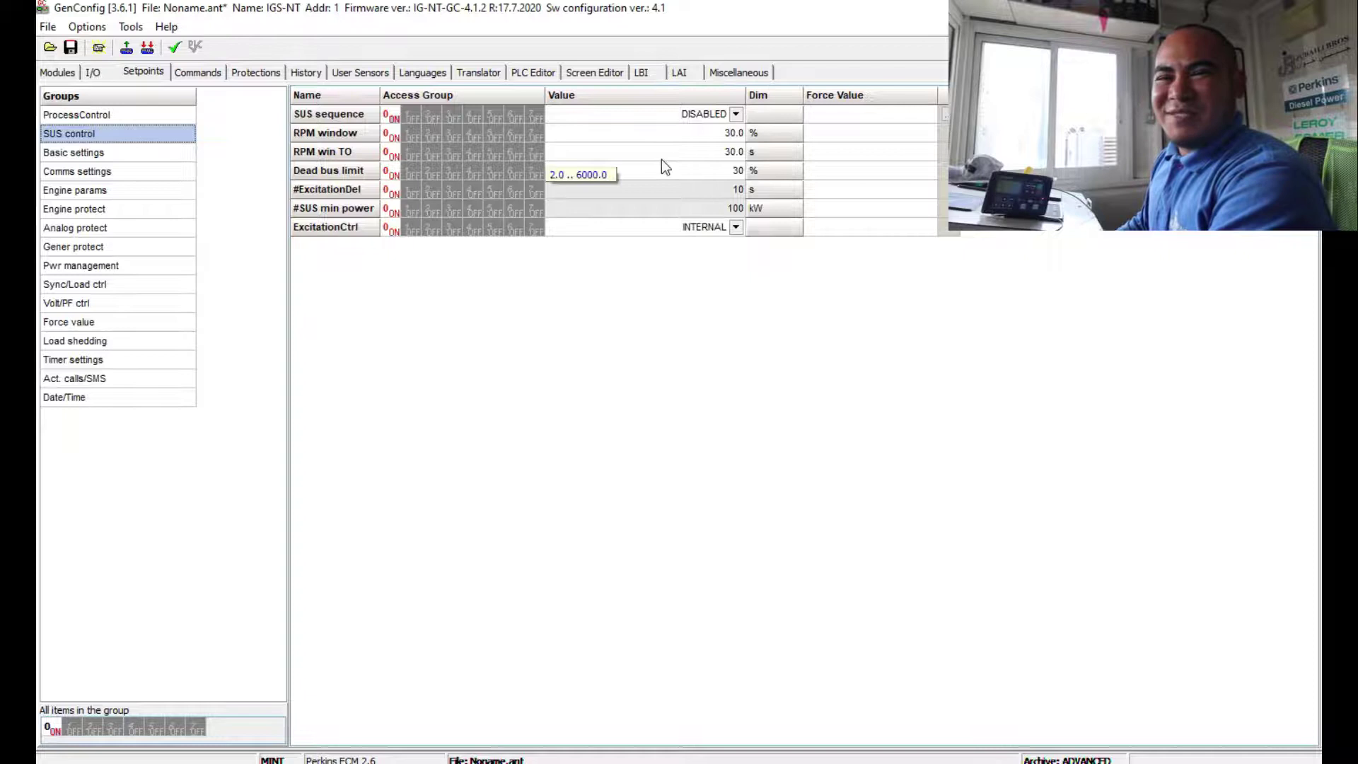
Step: Raise Nomin power in Basic settings from 200 to 400 kW
{"action": "left_click", "coordinate": [95, 152]}
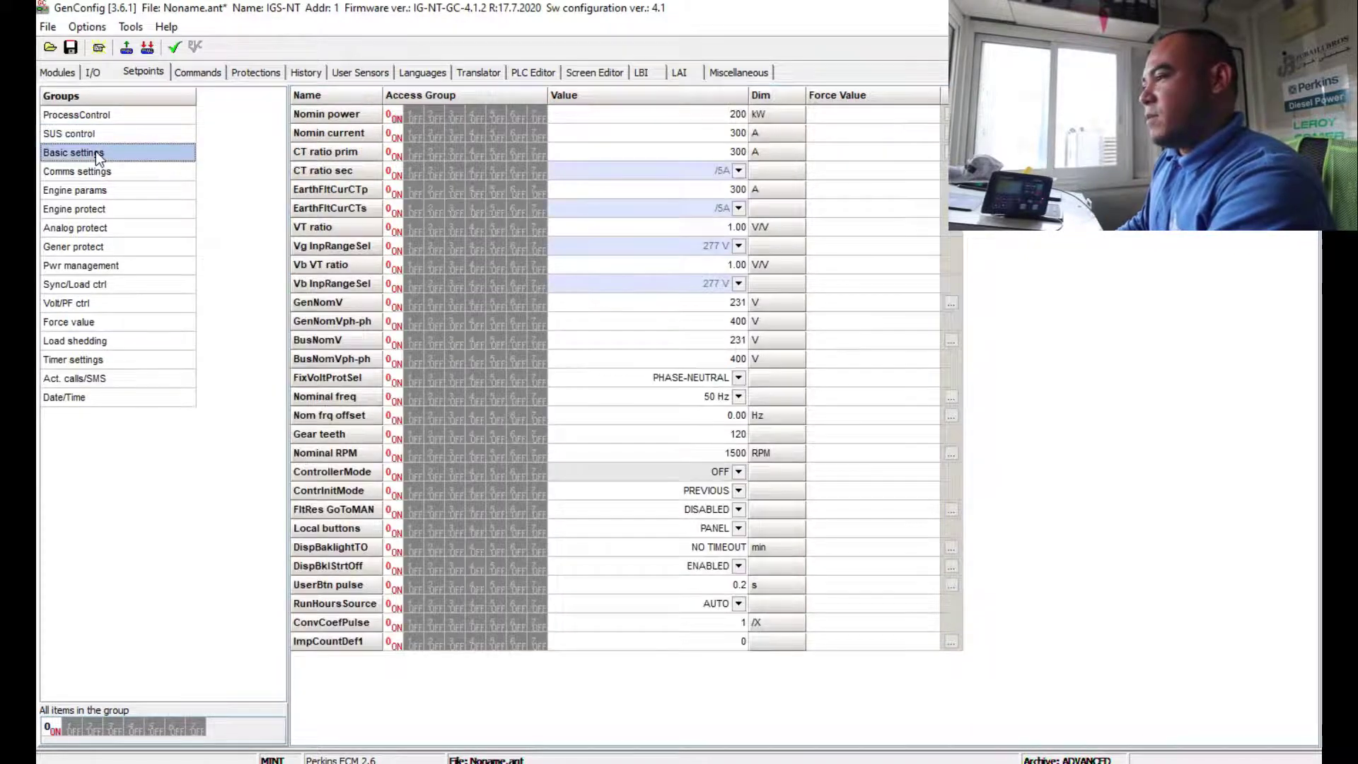
{"action": "left_click", "coordinate": [733, 115]}
{"action": "type", "text": "400"}
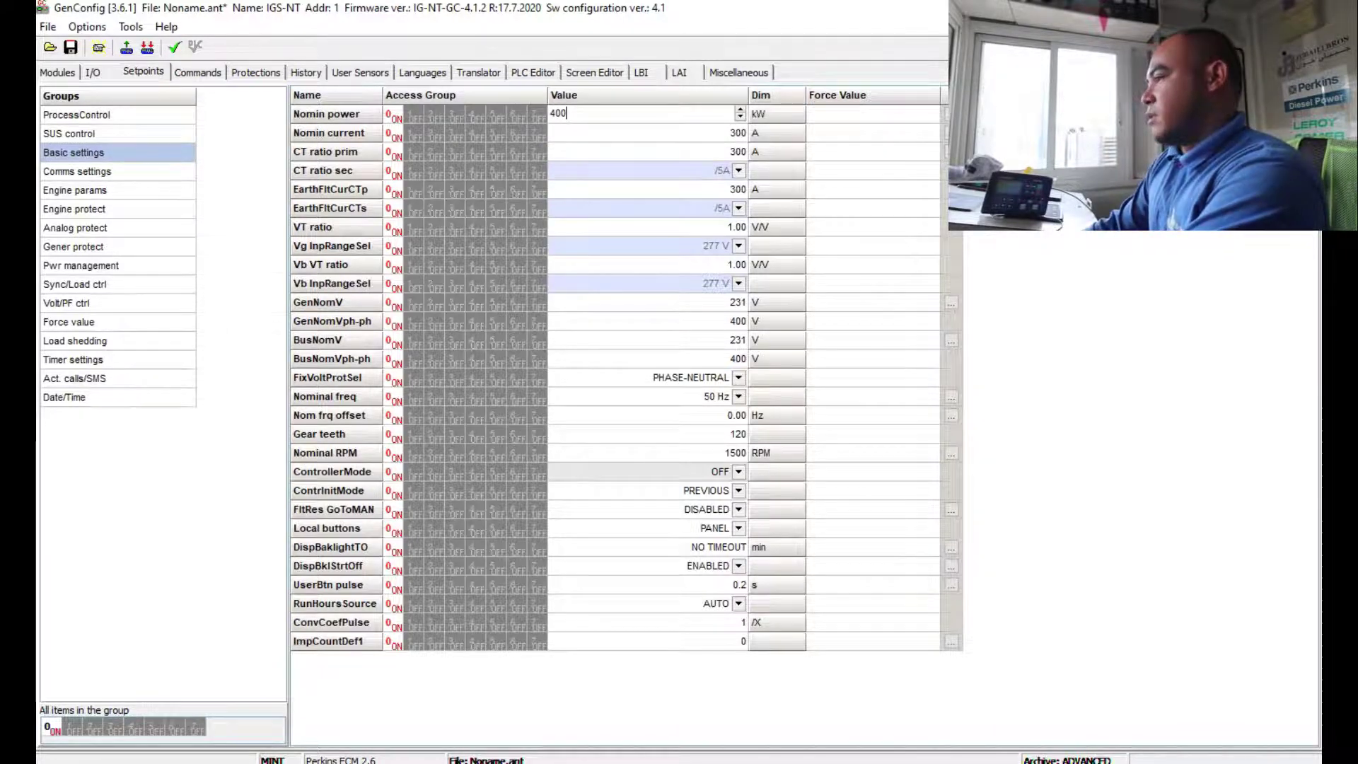
{"action": "key", "text": "Return"}
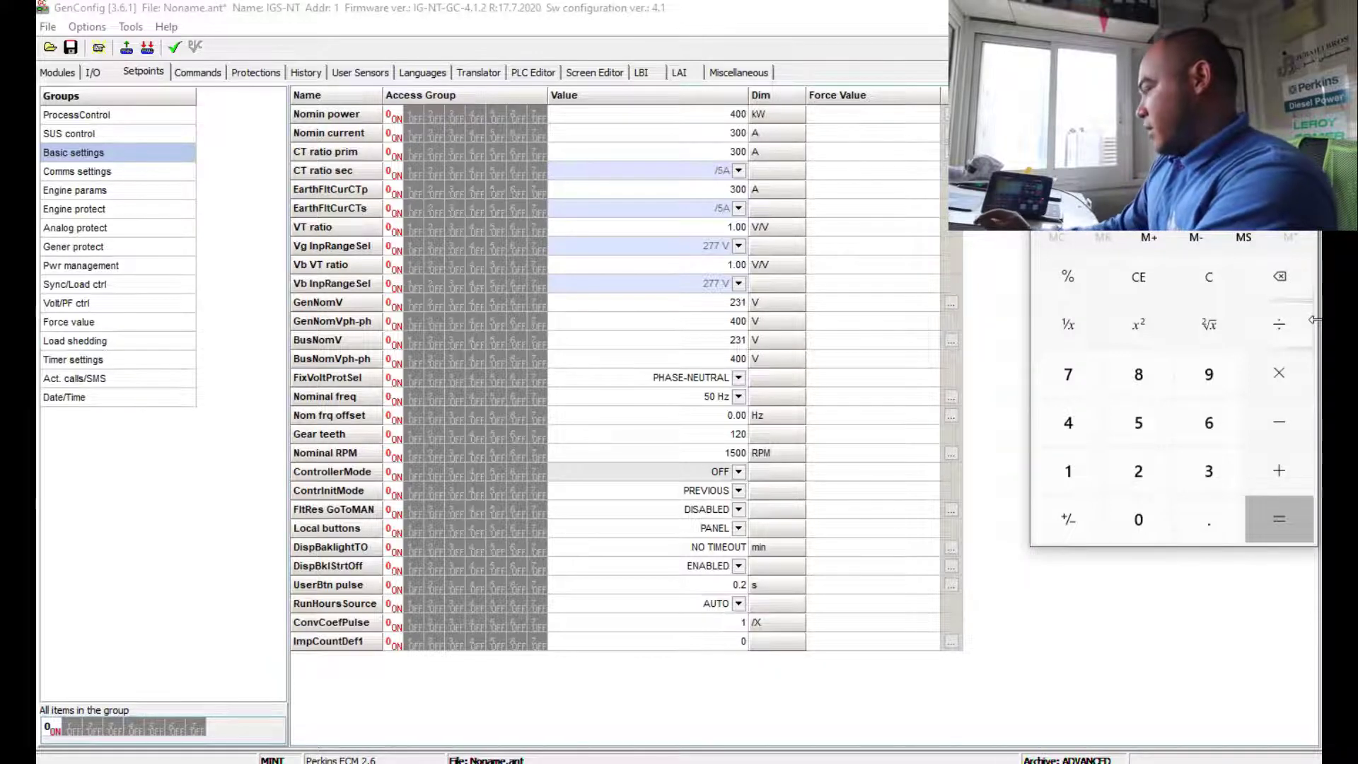
Step: Multiply by 1.39 in Calculator, fixing typos, to work out the generator's nominal current
{"action": "type", "text": "1.39"}
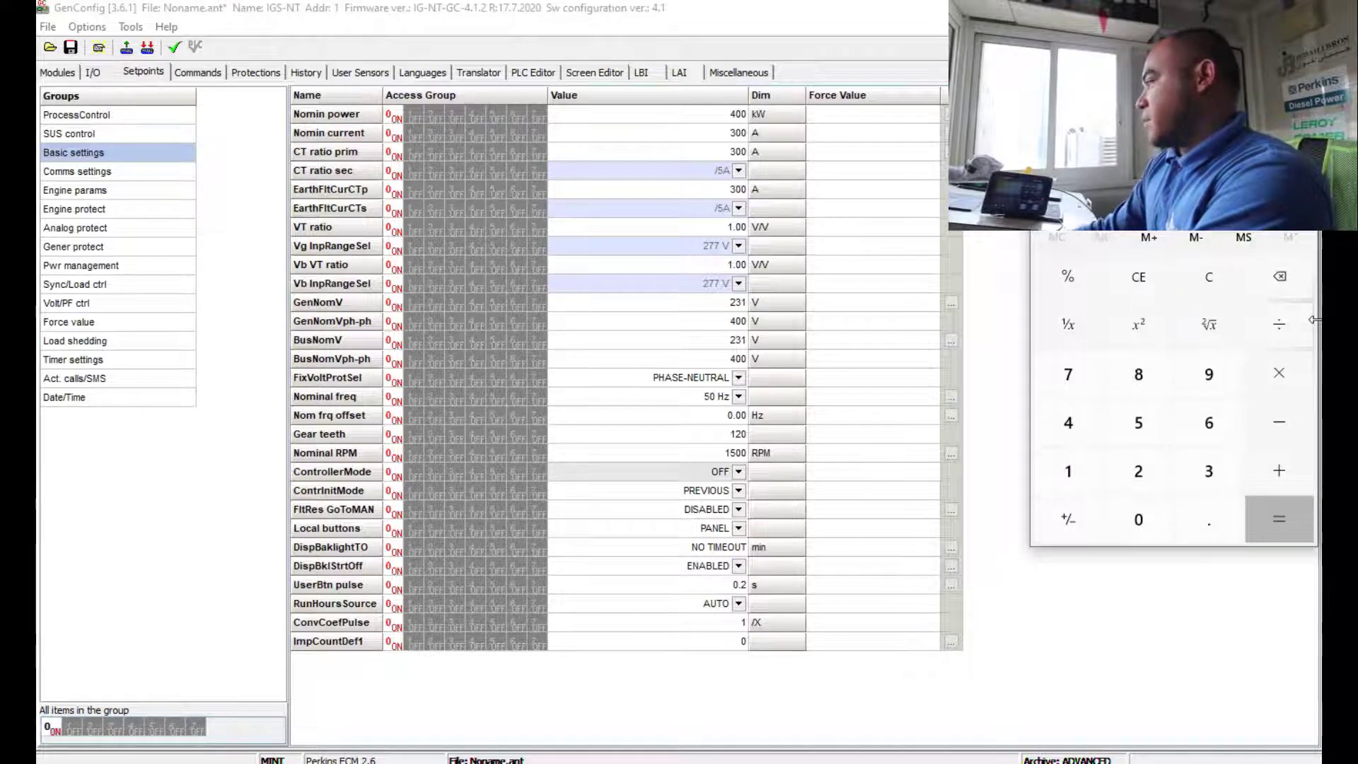
{"action": "key", "text": "BackSpace"}
{"action": "key", "text": "BackSpace"}
{"action": "key", "text": "asterisk"}
{"action": "type", "text": "1.39"}
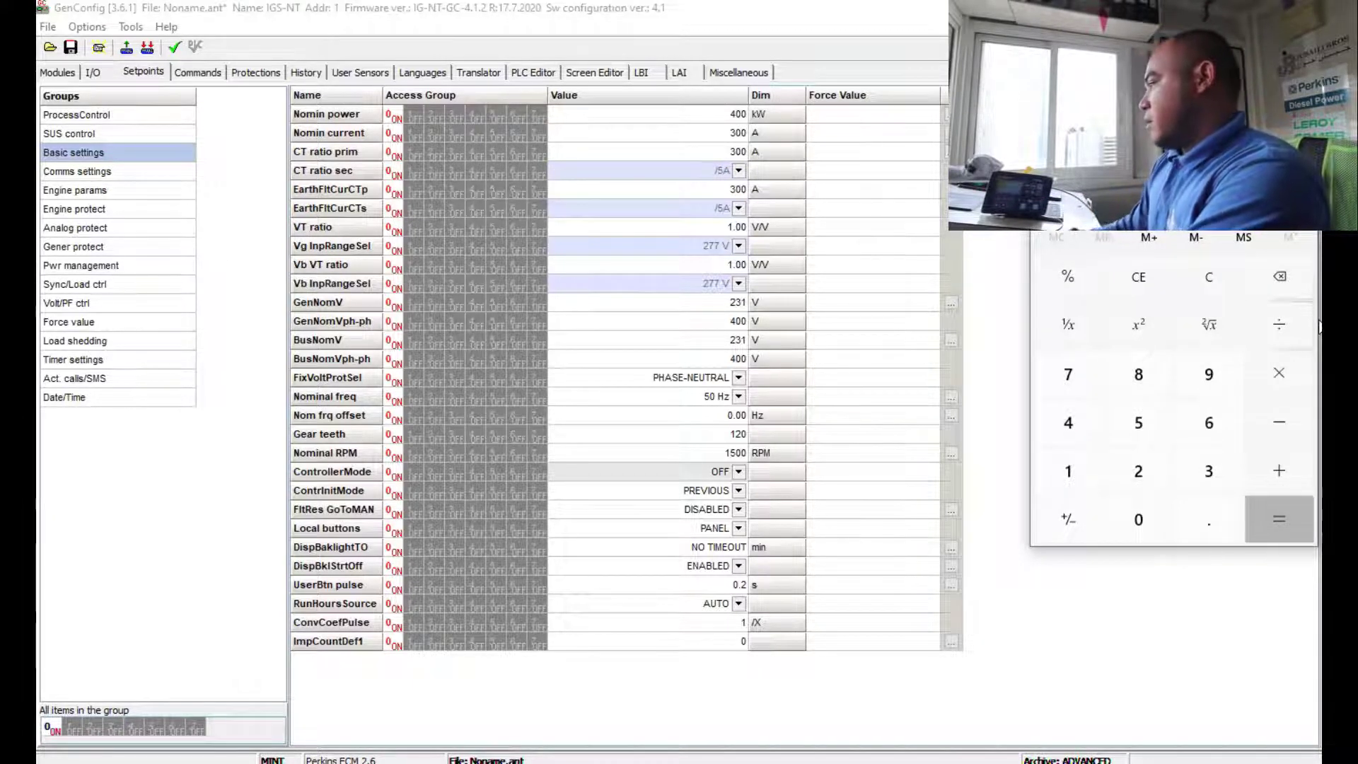
{"action": "type", "text": "50.39"}
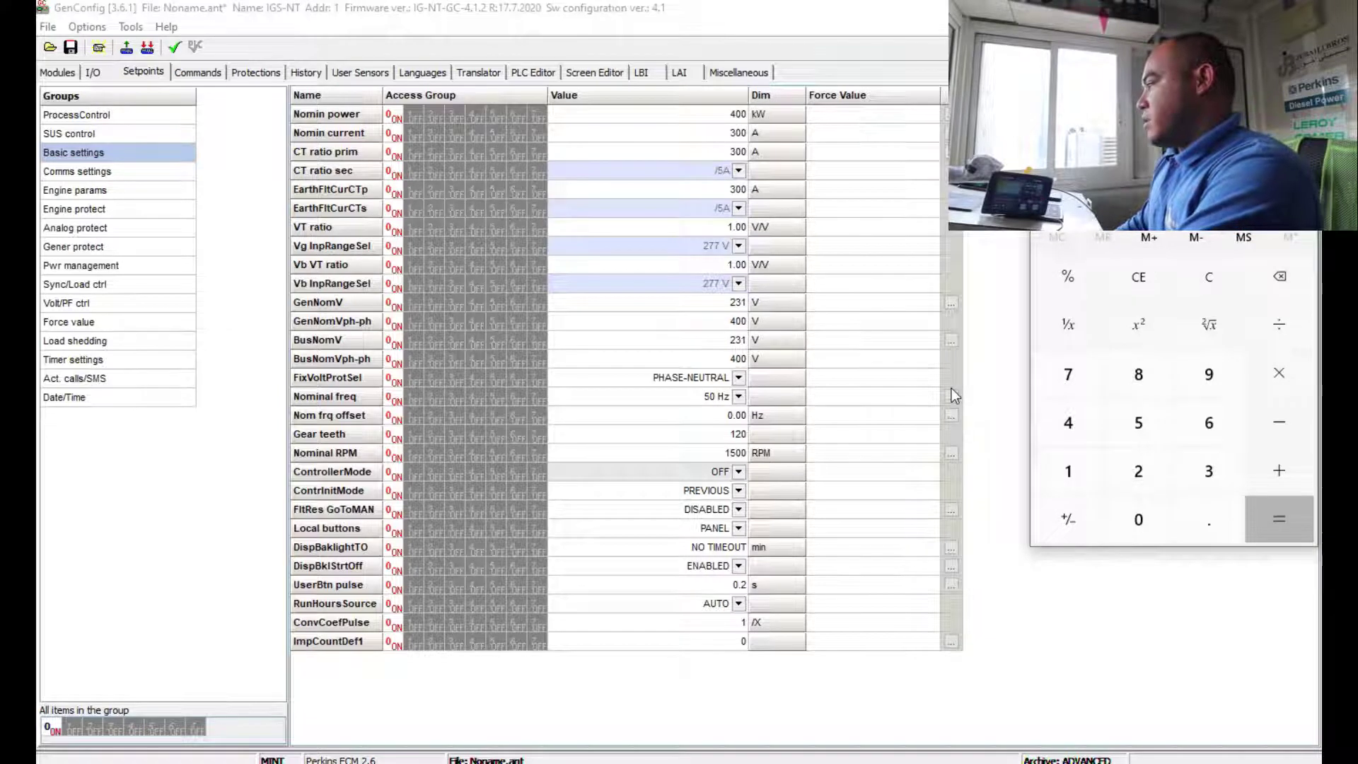
Step: Change Nomin current from 300 to 696 A and CT ratio prim to 800 A
{"action": "left_click", "coordinate": [732, 132]}
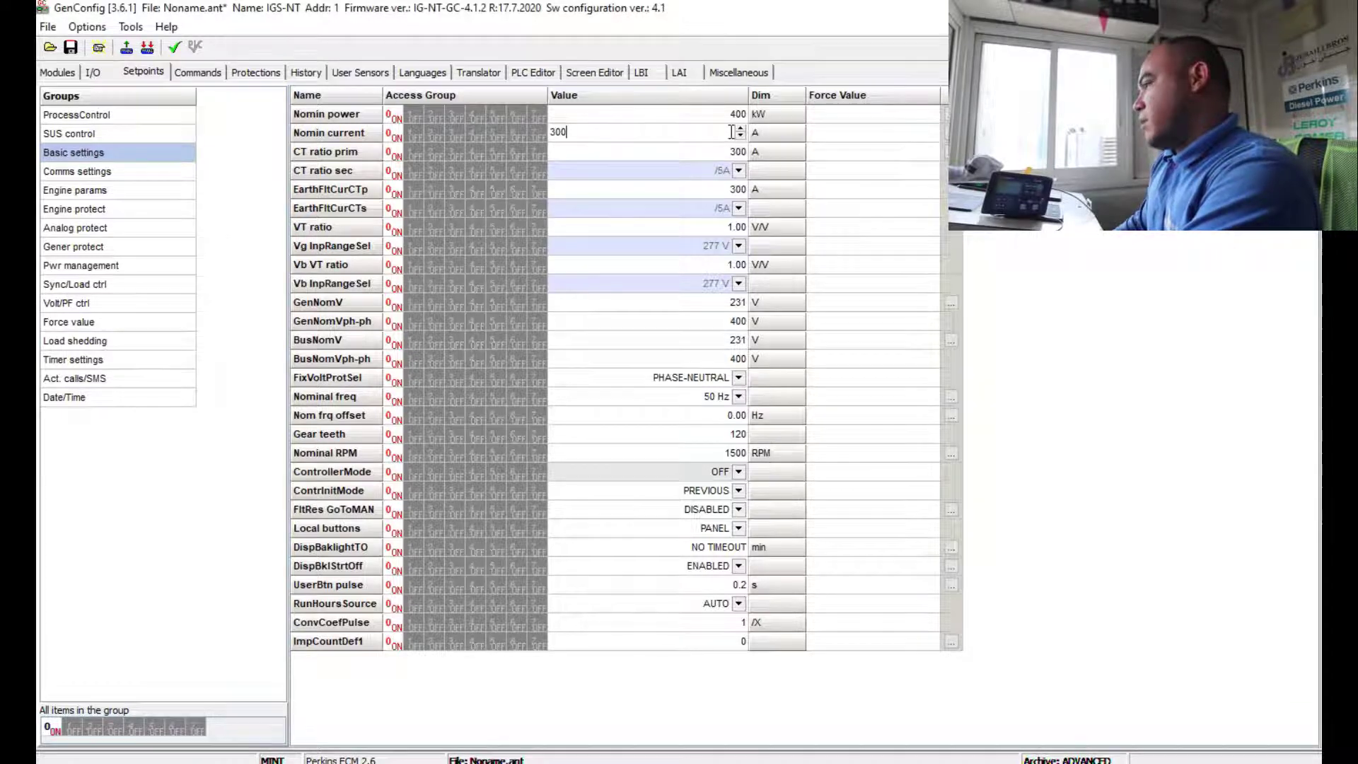
{"action": "type", "text": "6"}
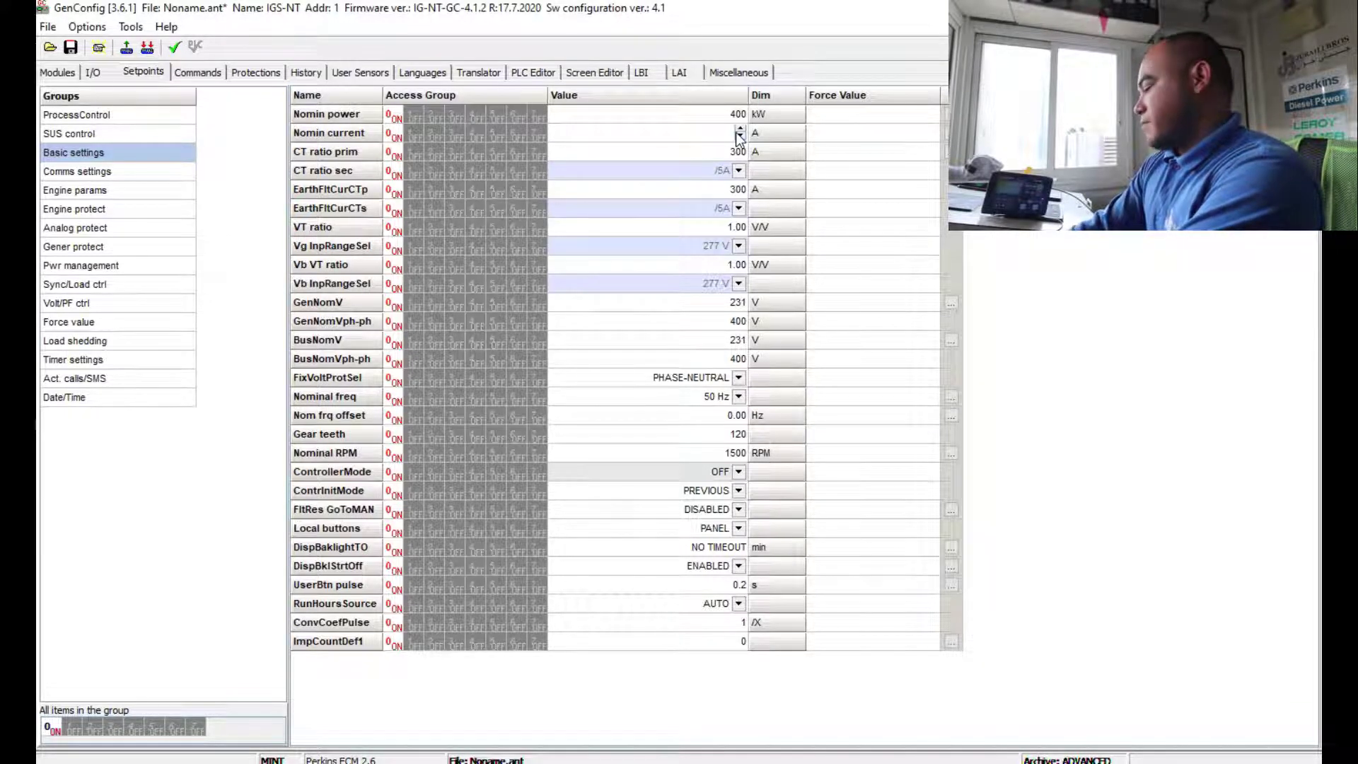
{"action": "type", "text": "96"}
{"action": "key", "text": "Return"}
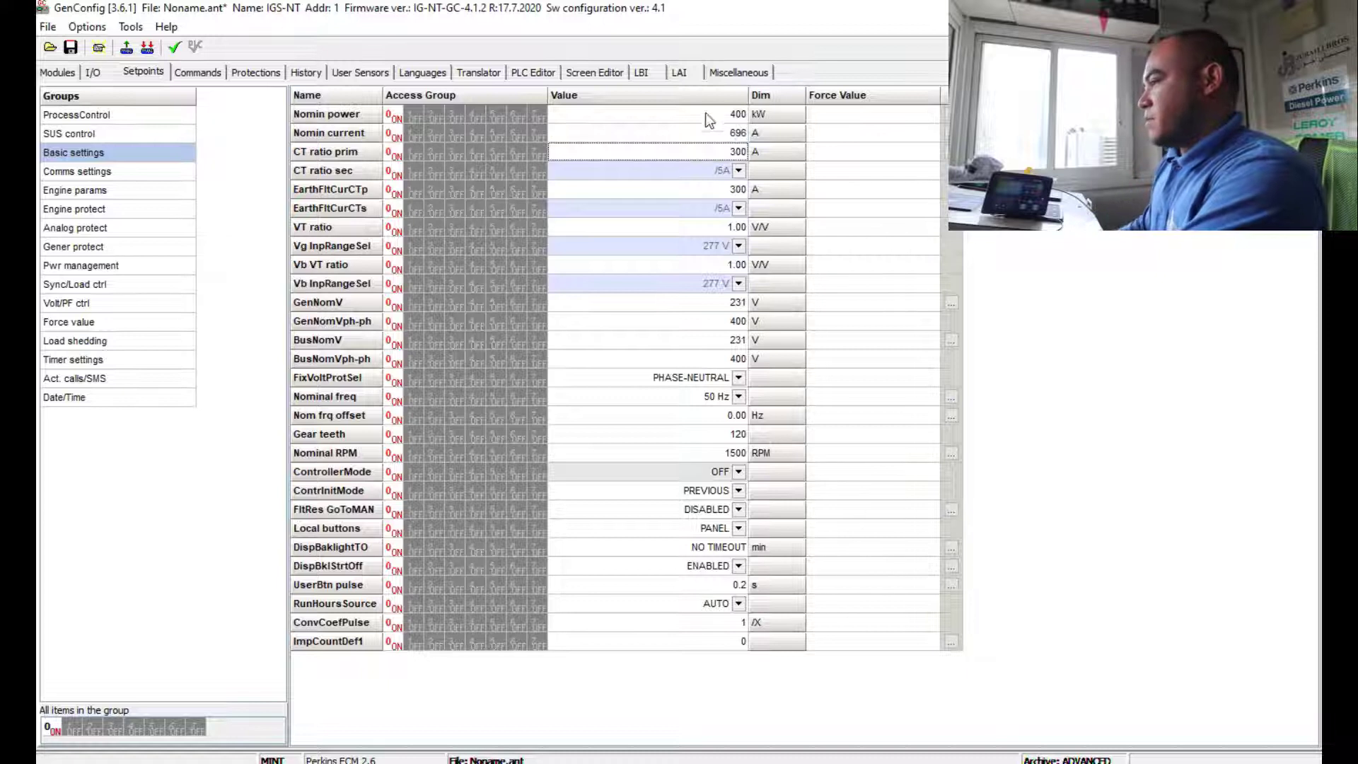
{"action": "left_click", "coordinate": [731, 155]}
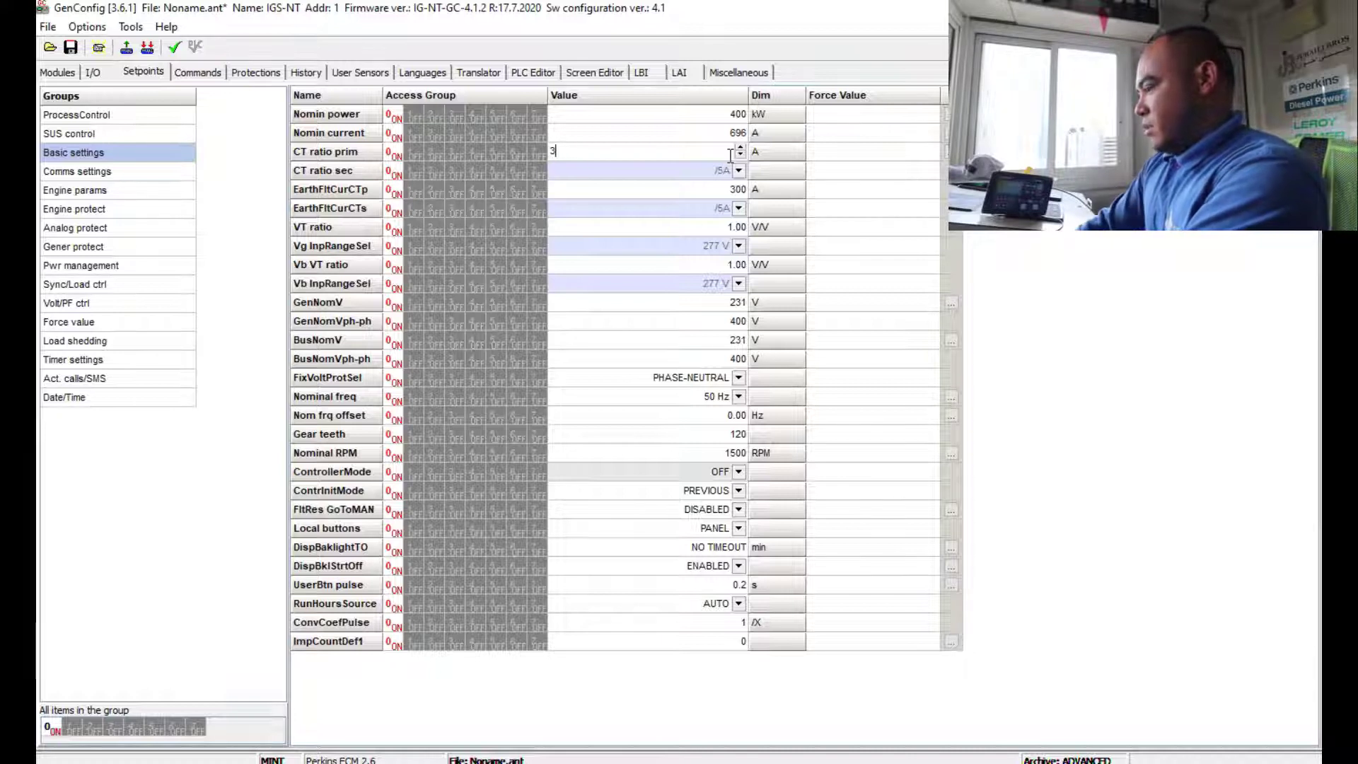
{"action": "type", "text": "800"}
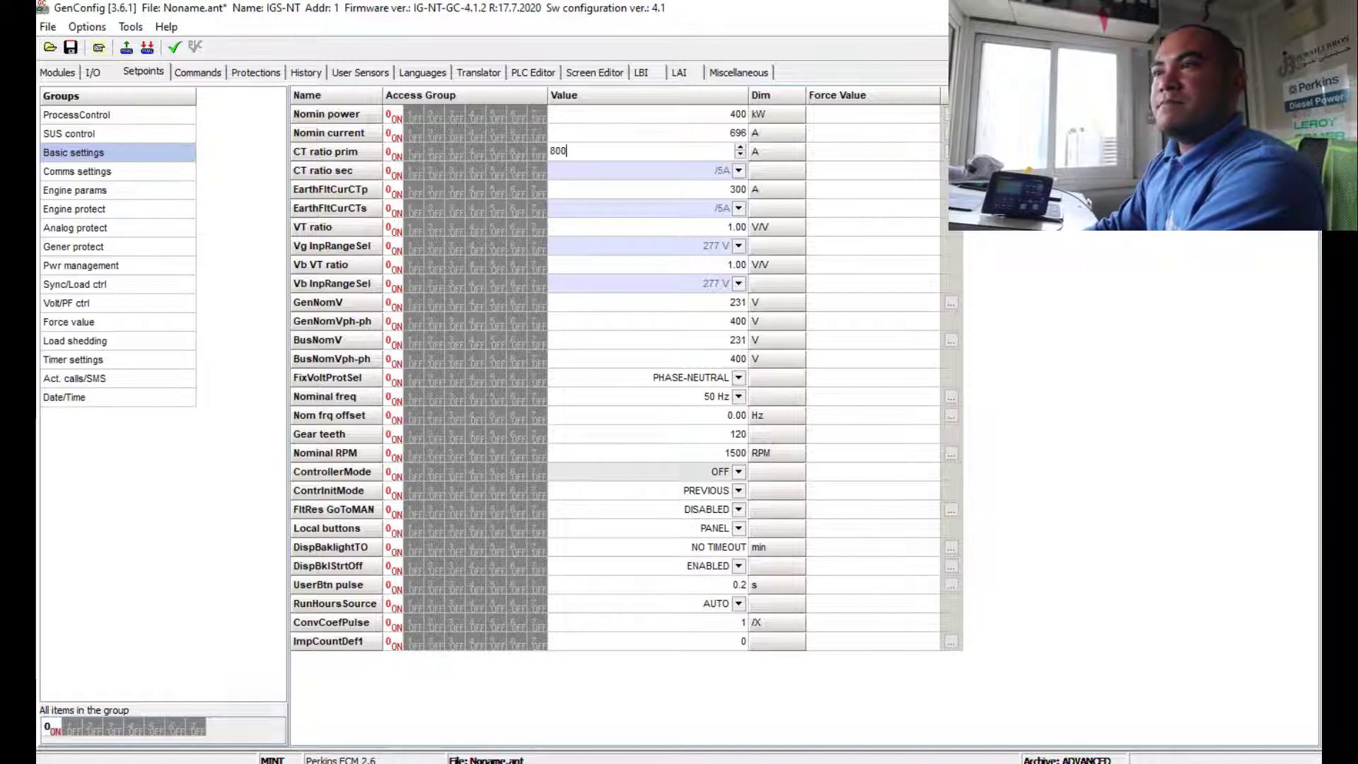
{"action": "left_click", "coordinate": [727, 173]}
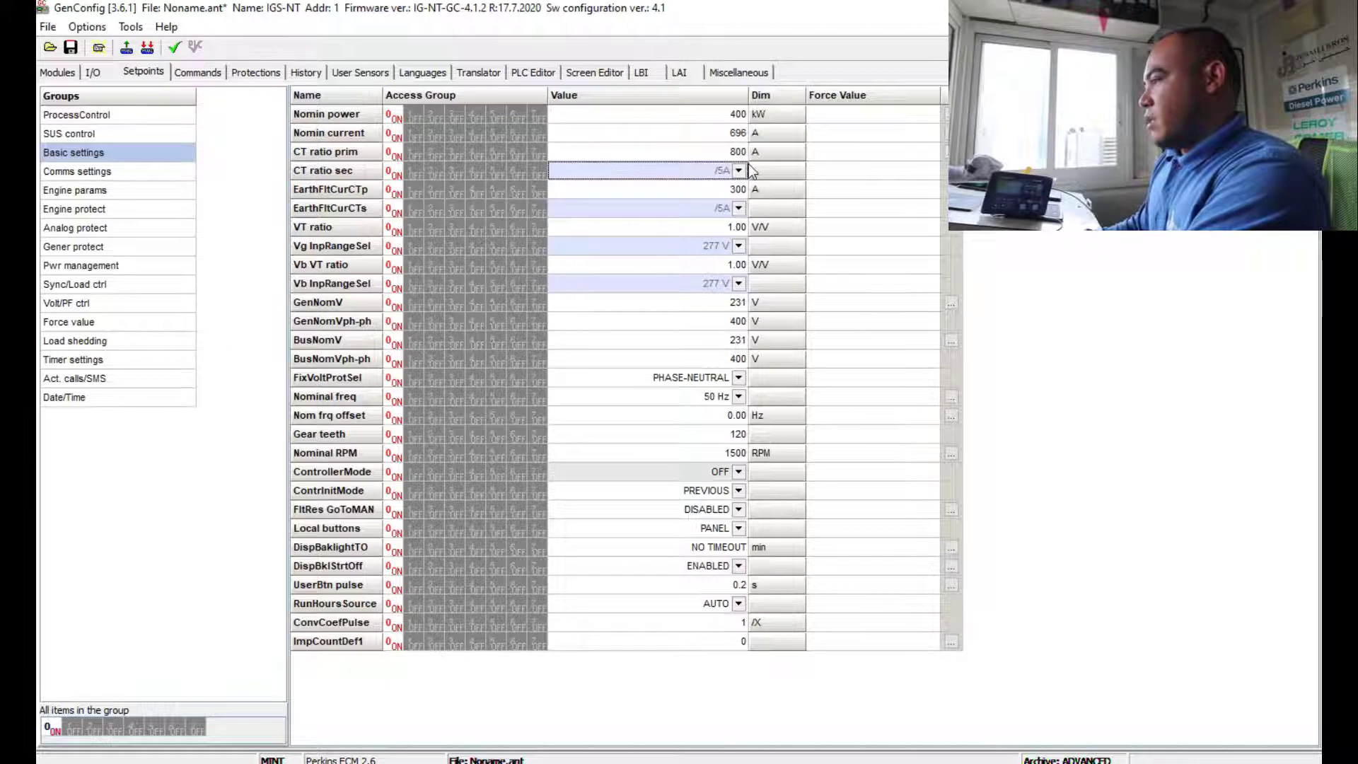
Step: Replace the EarthFltCurCTp value of 300 A with 5 A
{"action": "left_click", "coordinate": [722, 189]}
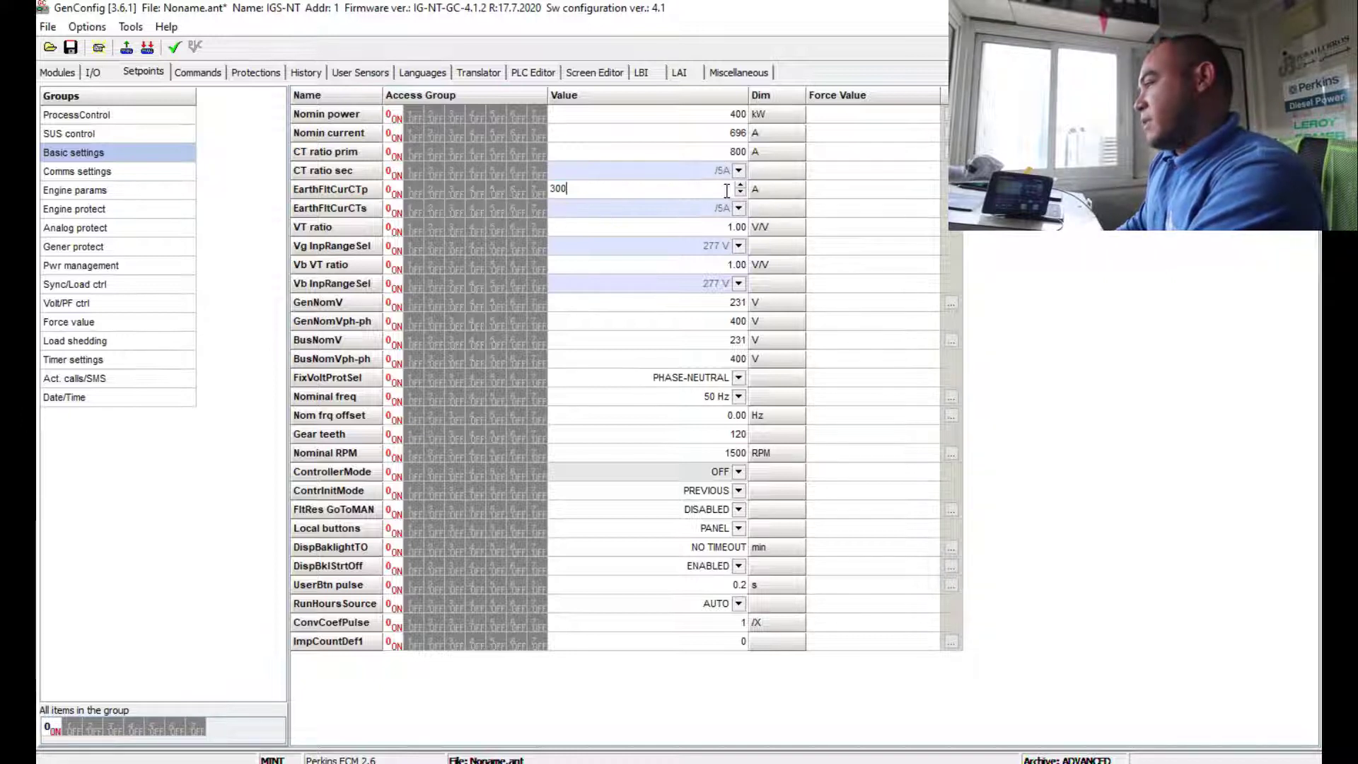
{"action": "key", "text": "BackSpace"}
{"action": "key", "text": "BackSpace"}
{"action": "key", "text": "BackSpace"}
{"action": "type", "text": "5"}
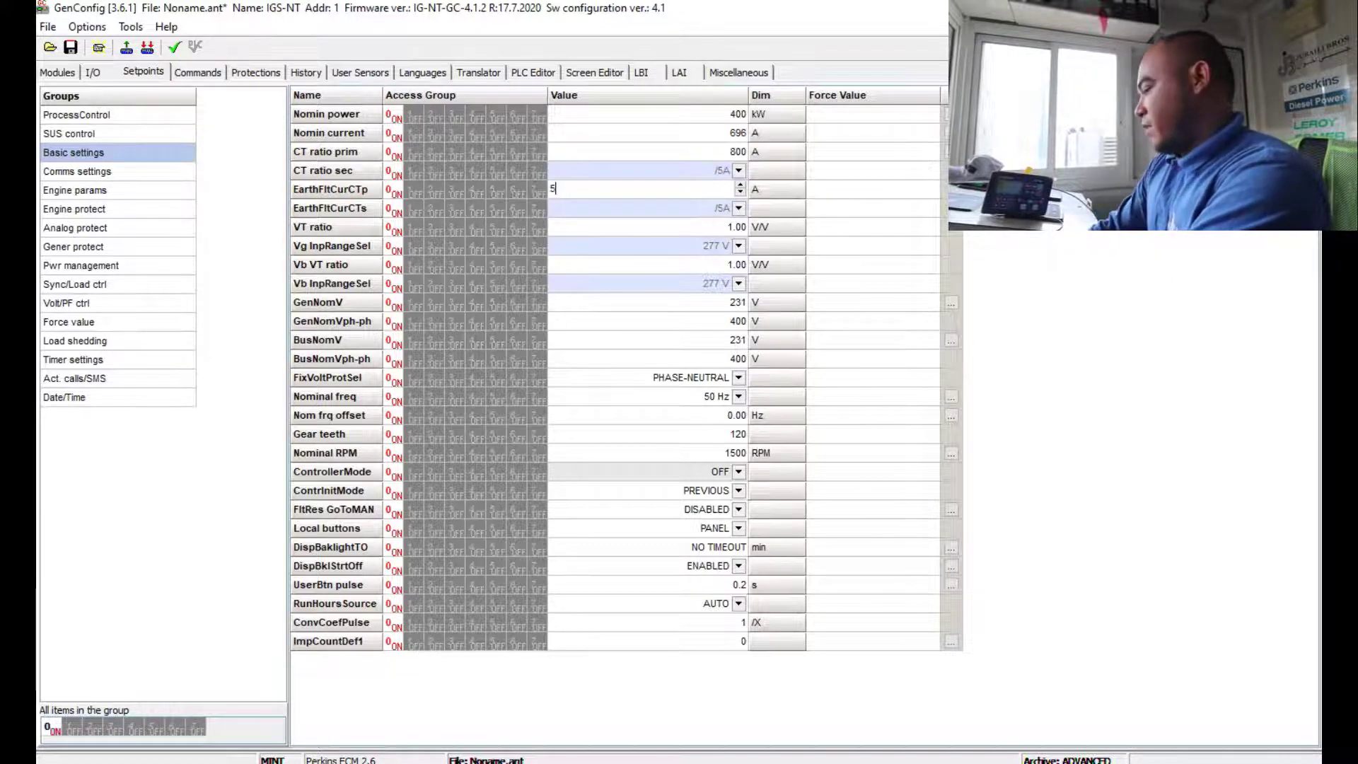
{"action": "left_click", "coordinate": [732, 208]}
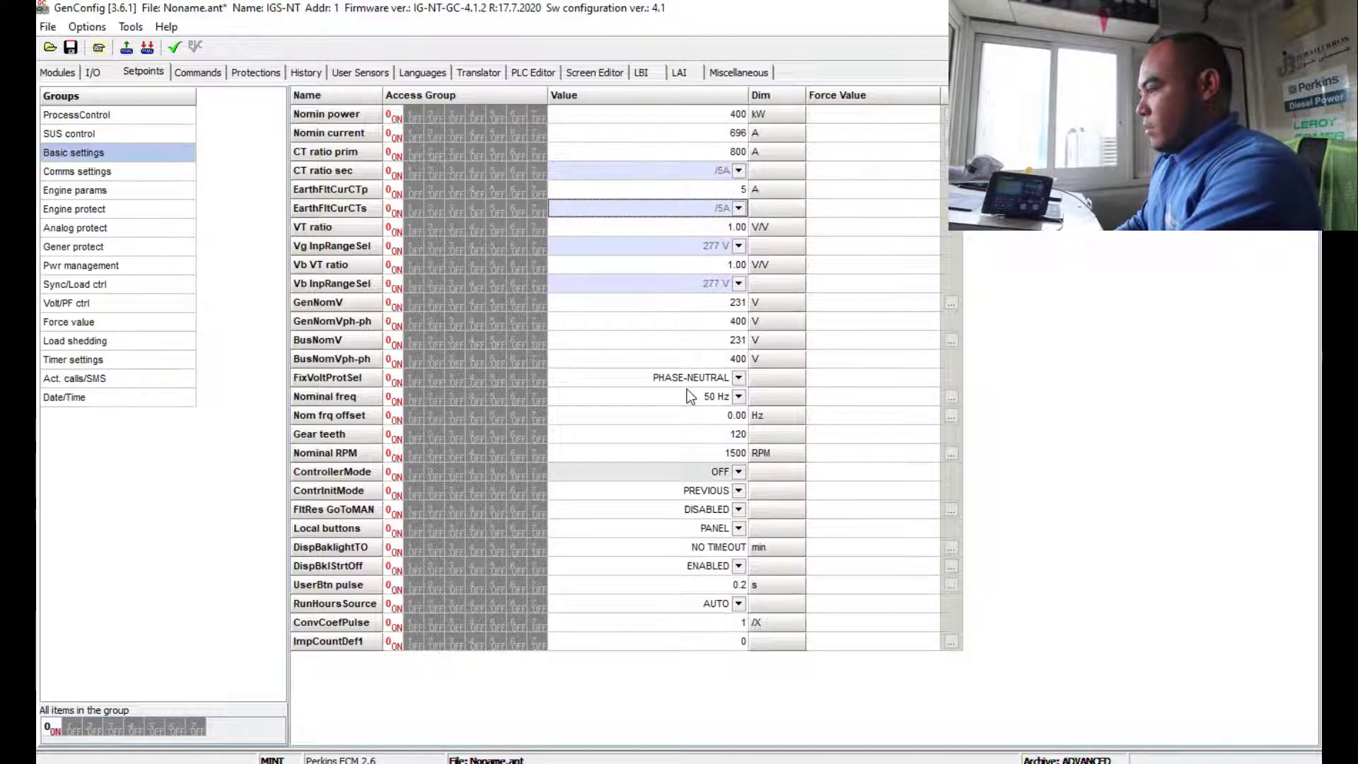
Step: Set GenNomVph-ph to 415 V, then enter 1.732 in Calculator to derive phase voltage
{"action": "left_click", "coordinate": [724, 324]}
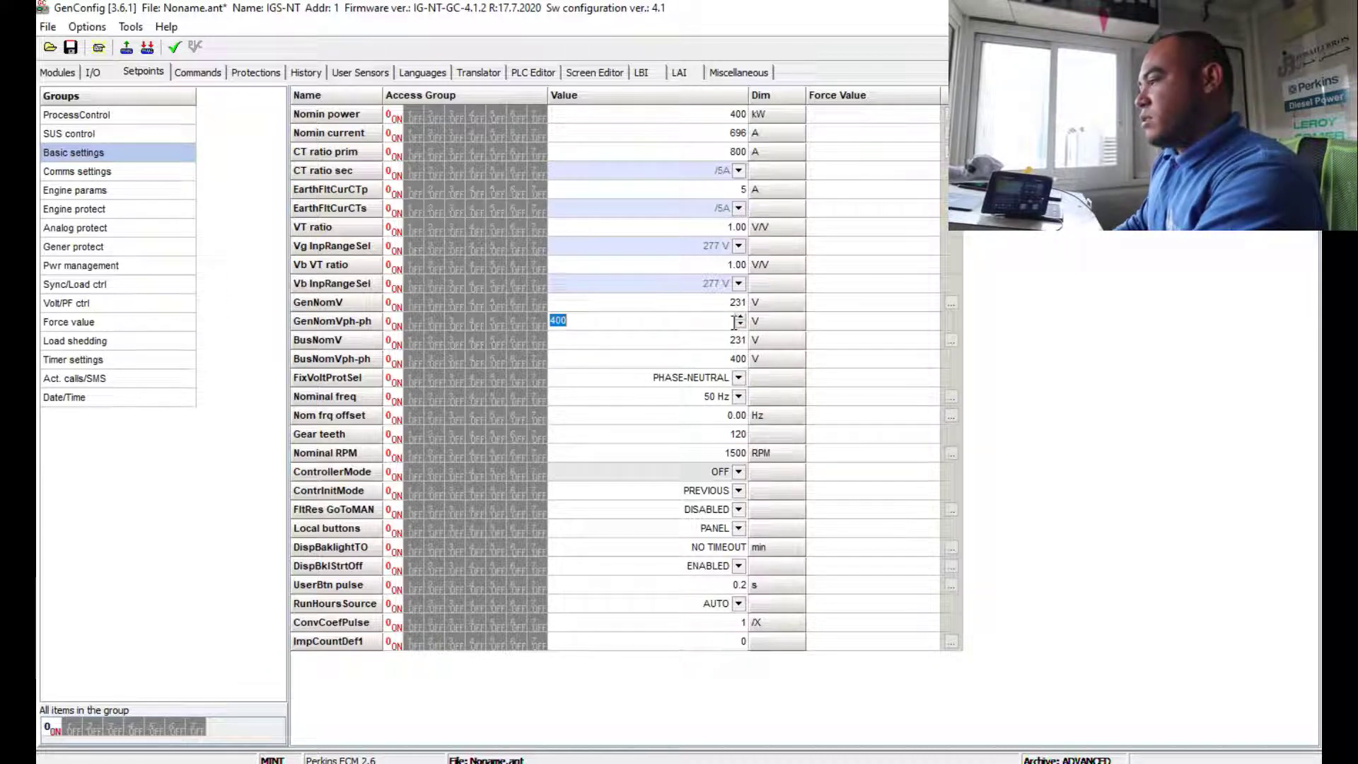
{"action": "type", "text": "415"}
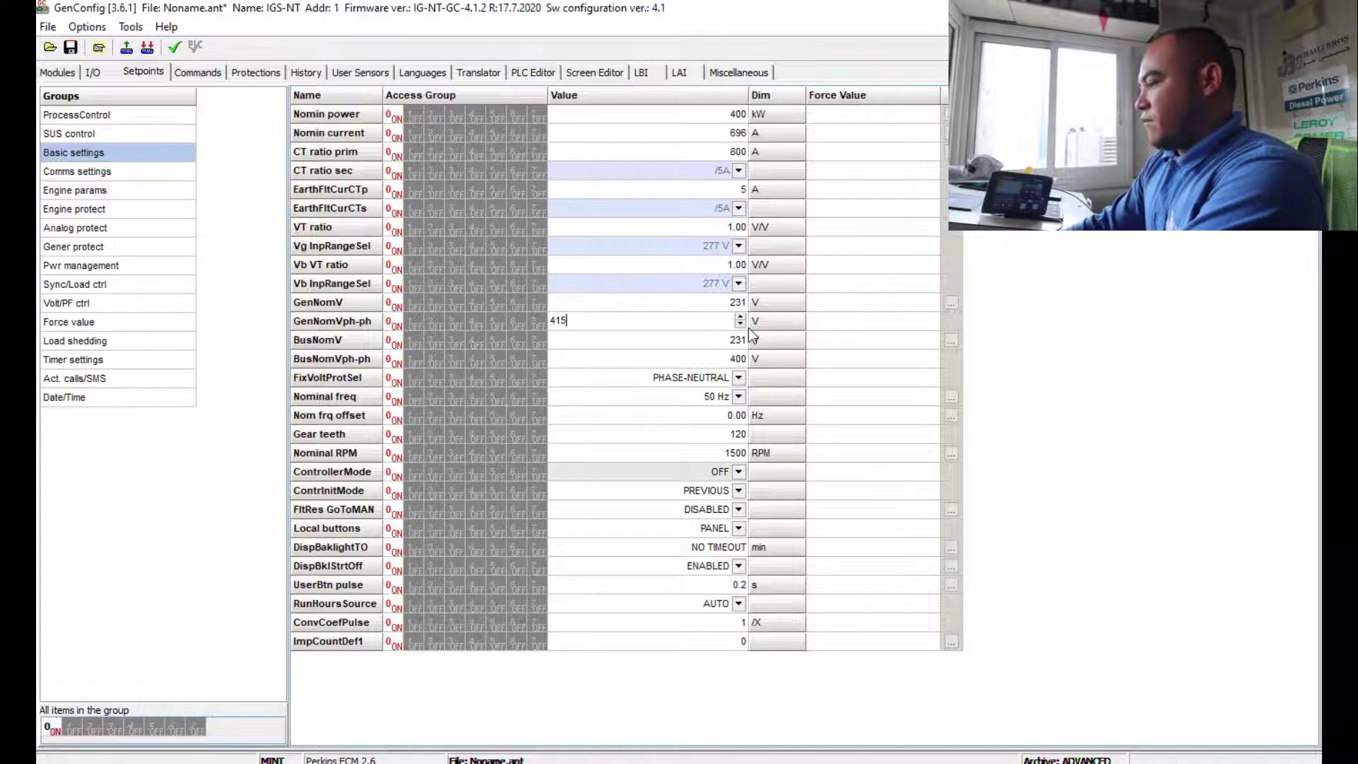
{"action": "key", "text": "Return"}
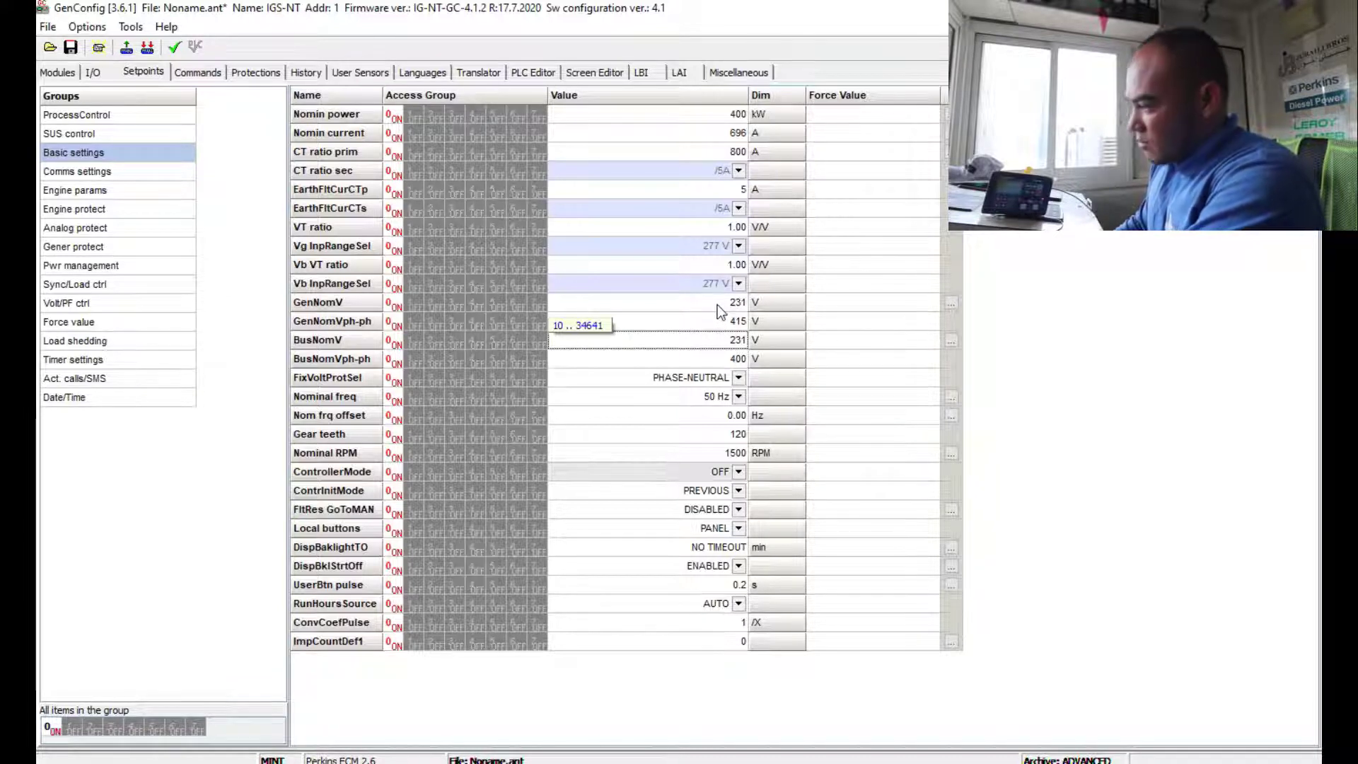
{"action": "key", "text": "alt+Tab"}
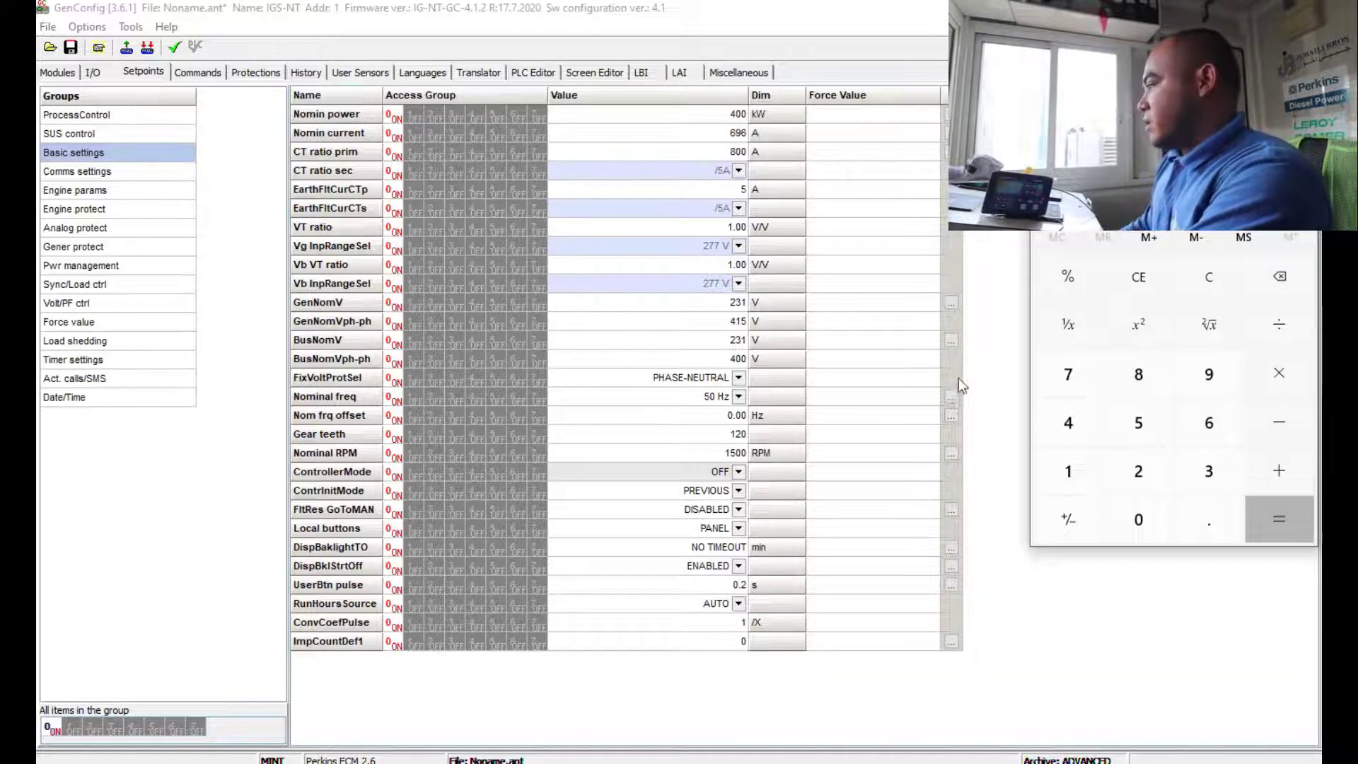
{"action": "type", "text": "1732"}
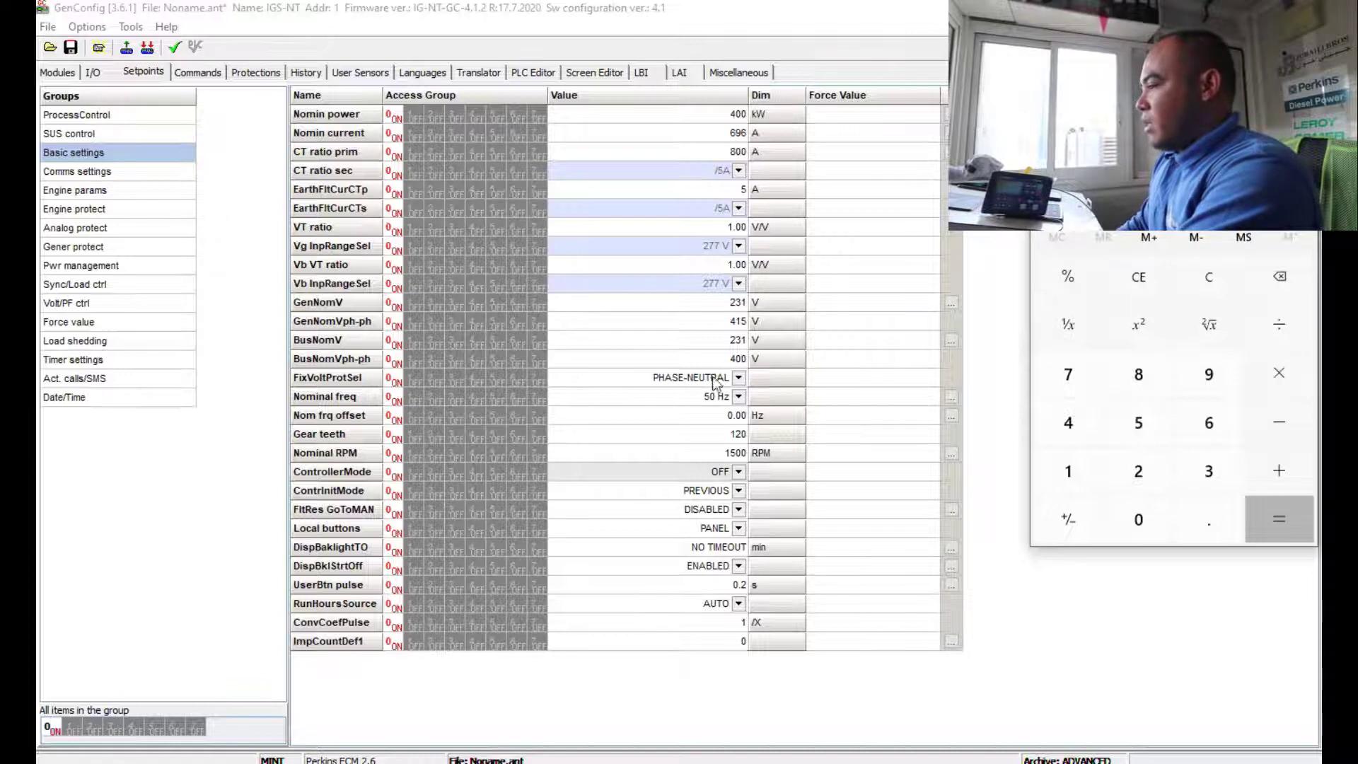
Step: Set both GenNomV and BusNomV to 240 V
{"action": "left_click", "coordinate": [737, 308]}
{"action": "key", "text": "BackSpace"}
{"action": "type", "text": "0"}
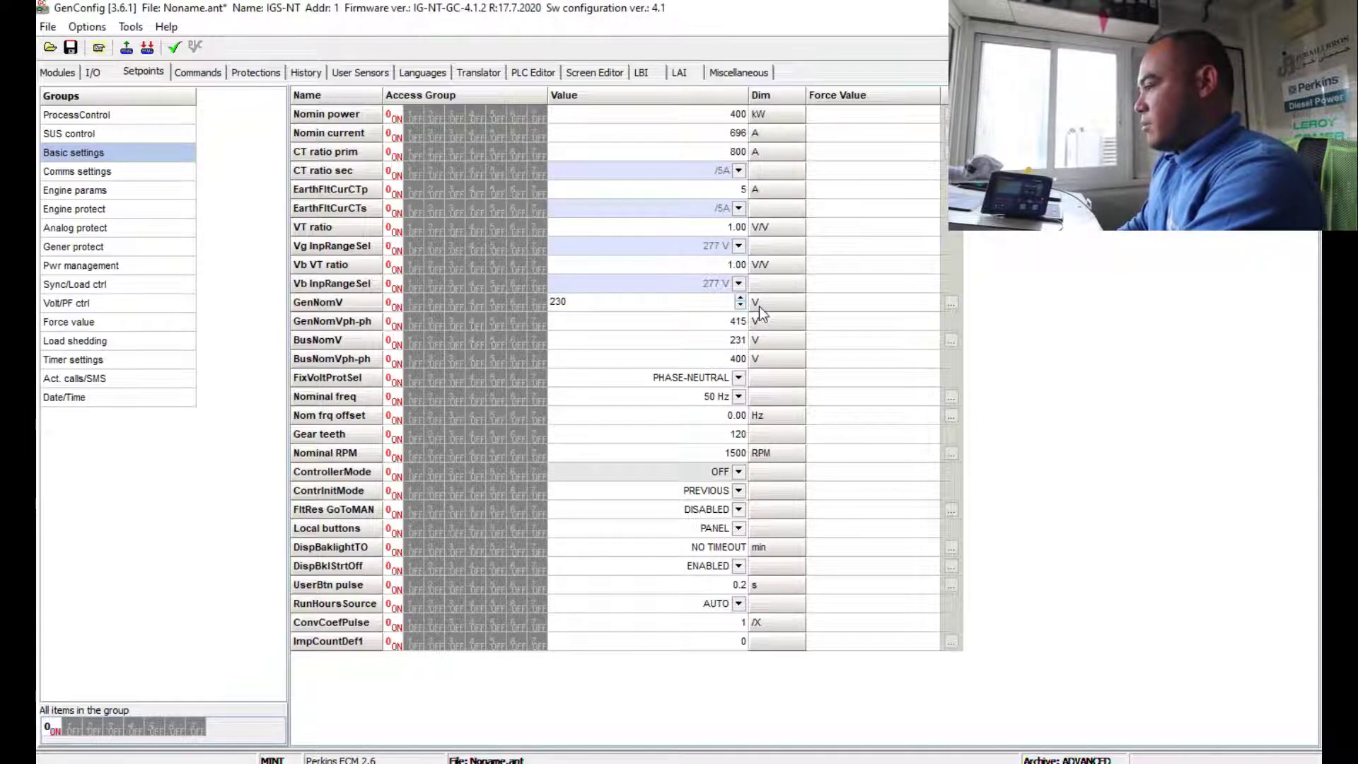
{"action": "key", "text": "BackSpace"}
{"action": "key", "text": "BackSpace"}
{"action": "type", "text": "40"}
{"action": "key", "text": "Return"}
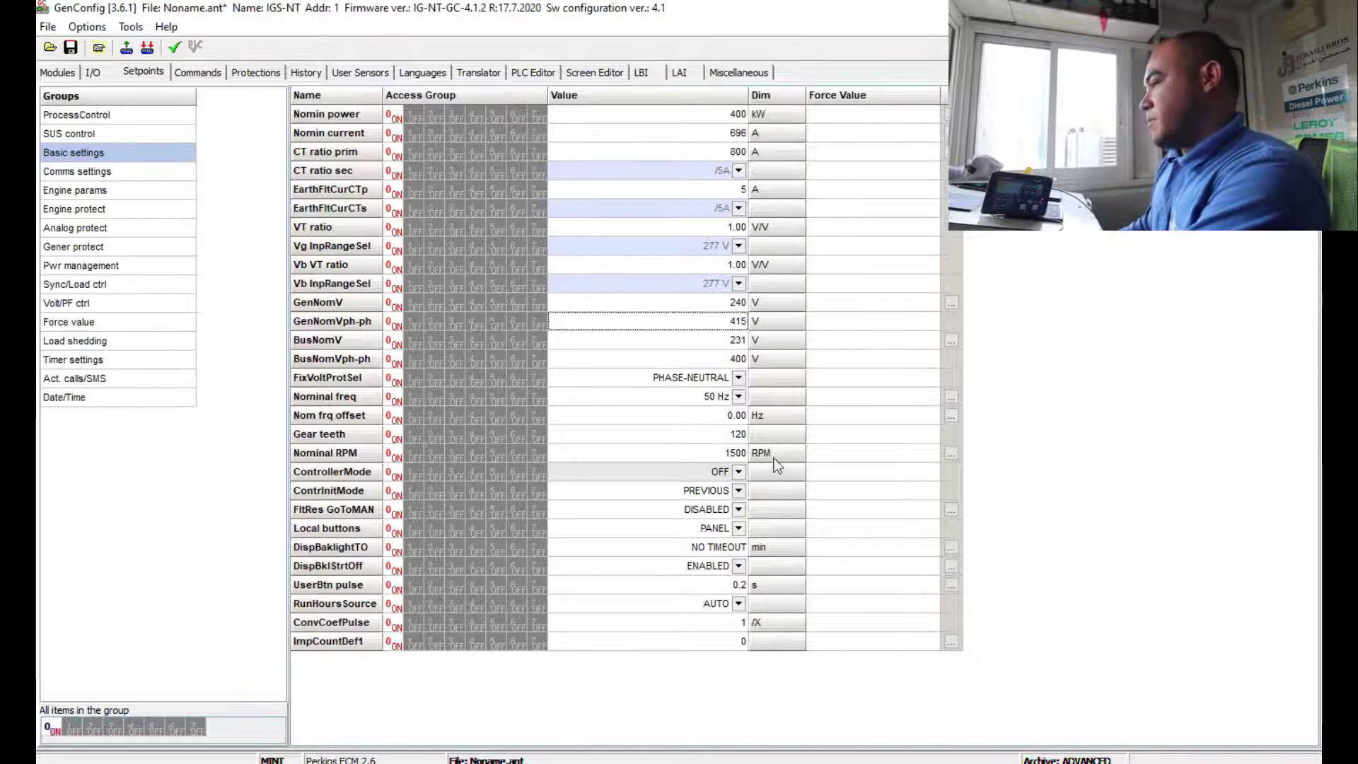
{"action": "left_click", "coordinate": [731, 345]}
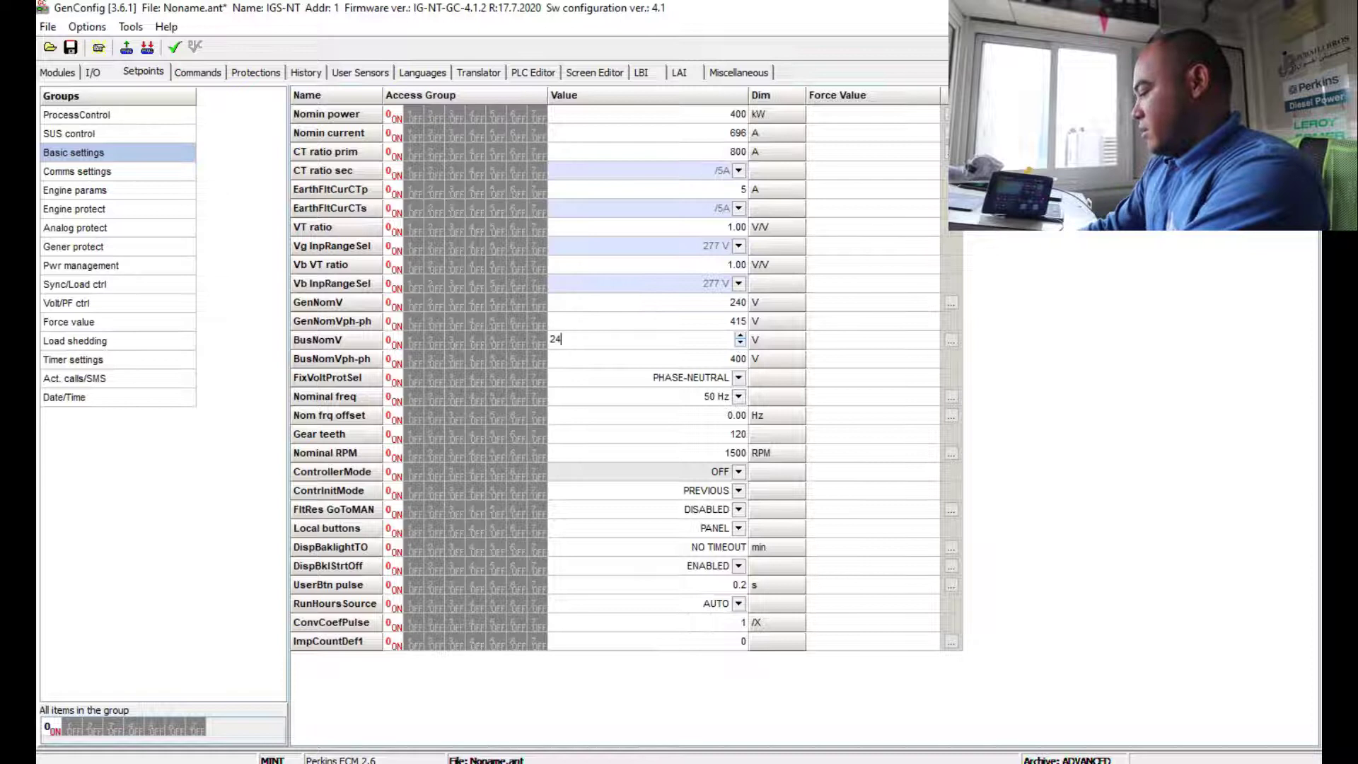
{"action": "type", "text": "40"}
{"action": "key", "text": "Return"}
Step: Raise BusNomVph-ph from 400 to 415 V
{"action": "left_click", "coordinate": [738, 359]}
{"action": "left_click", "coordinate": [740, 362]}
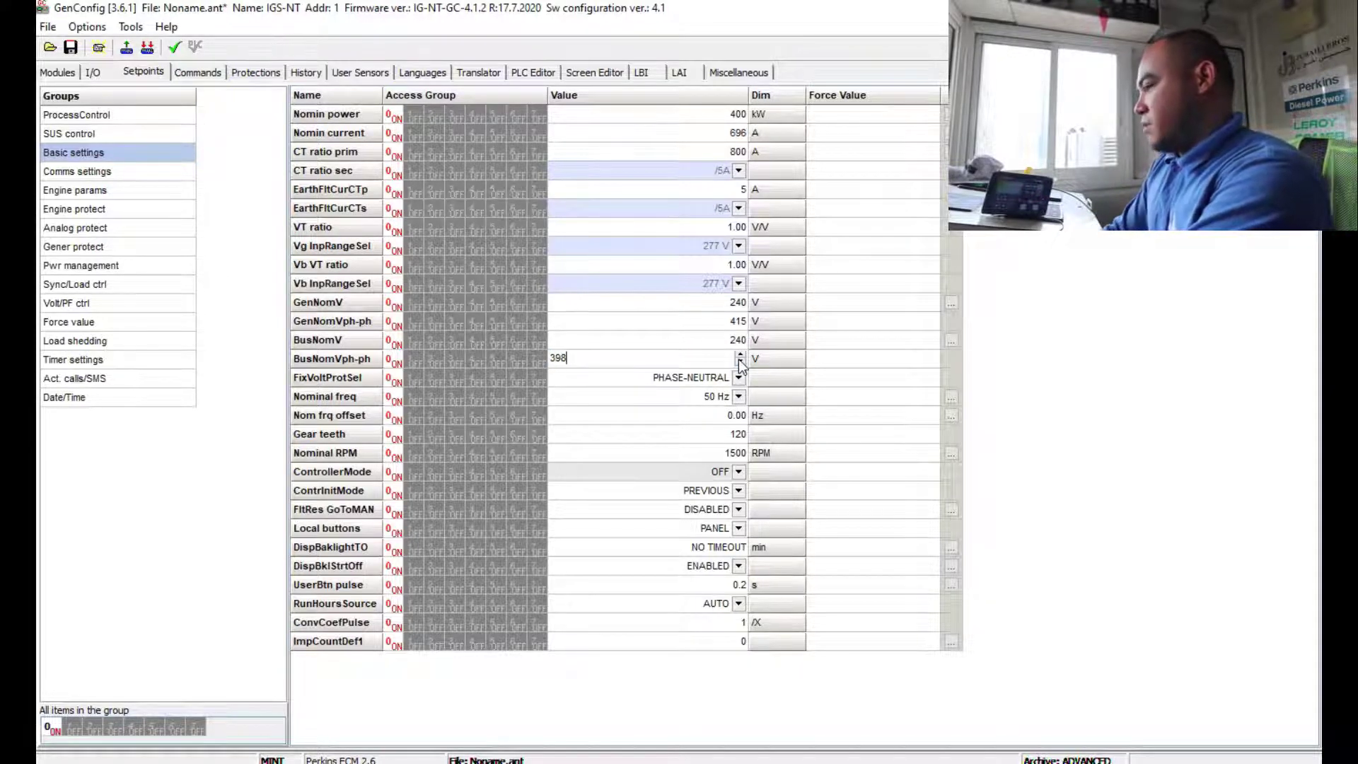
{"action": "key", "text": "BackSpace"}
{"action": "key", "text": "BackSpace"}
{"action": "key", "text": "BackSpace"}
{"action": "type", "text": "415"}
{"action": "key", "text": "Return"}
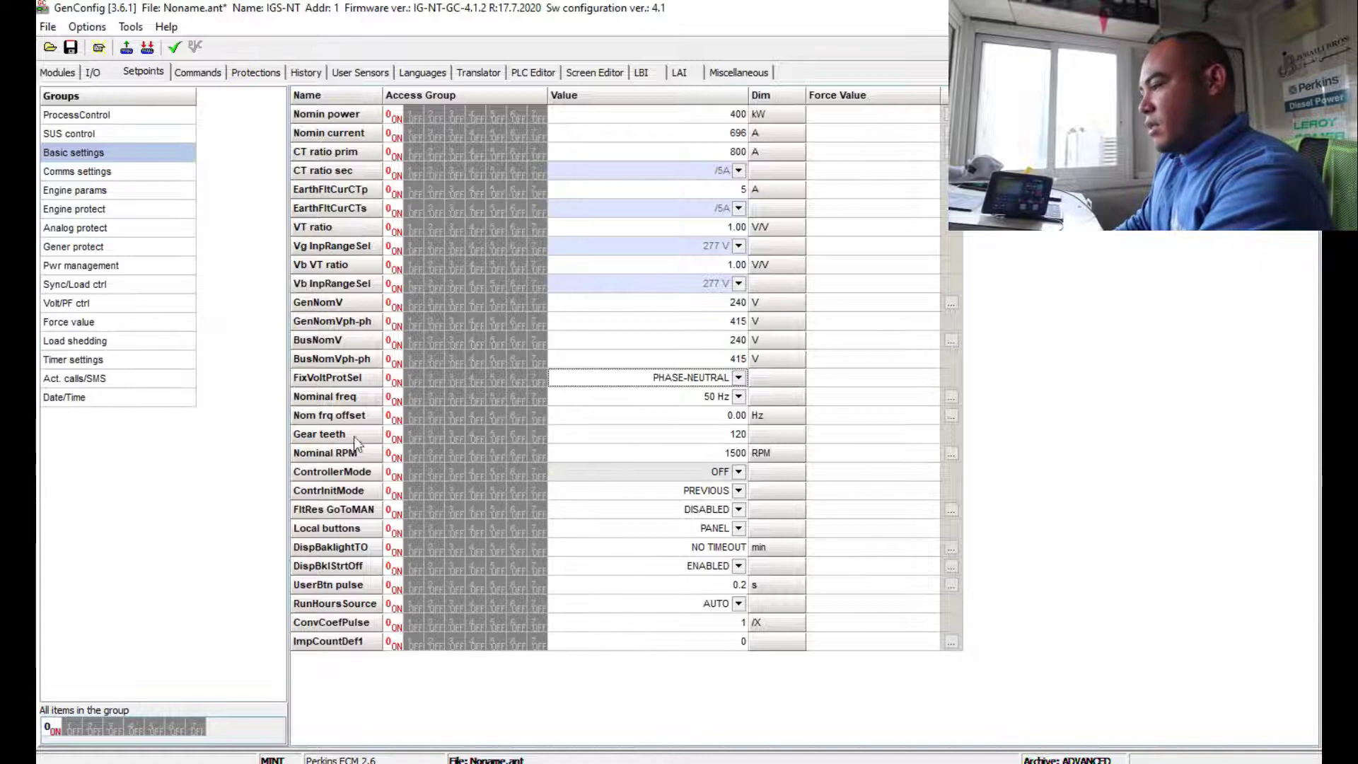
Step: Leave Gear teeth at 120 and bring up the Comms settings group
{"action": "left_click", "coordinate": [729, 436]}
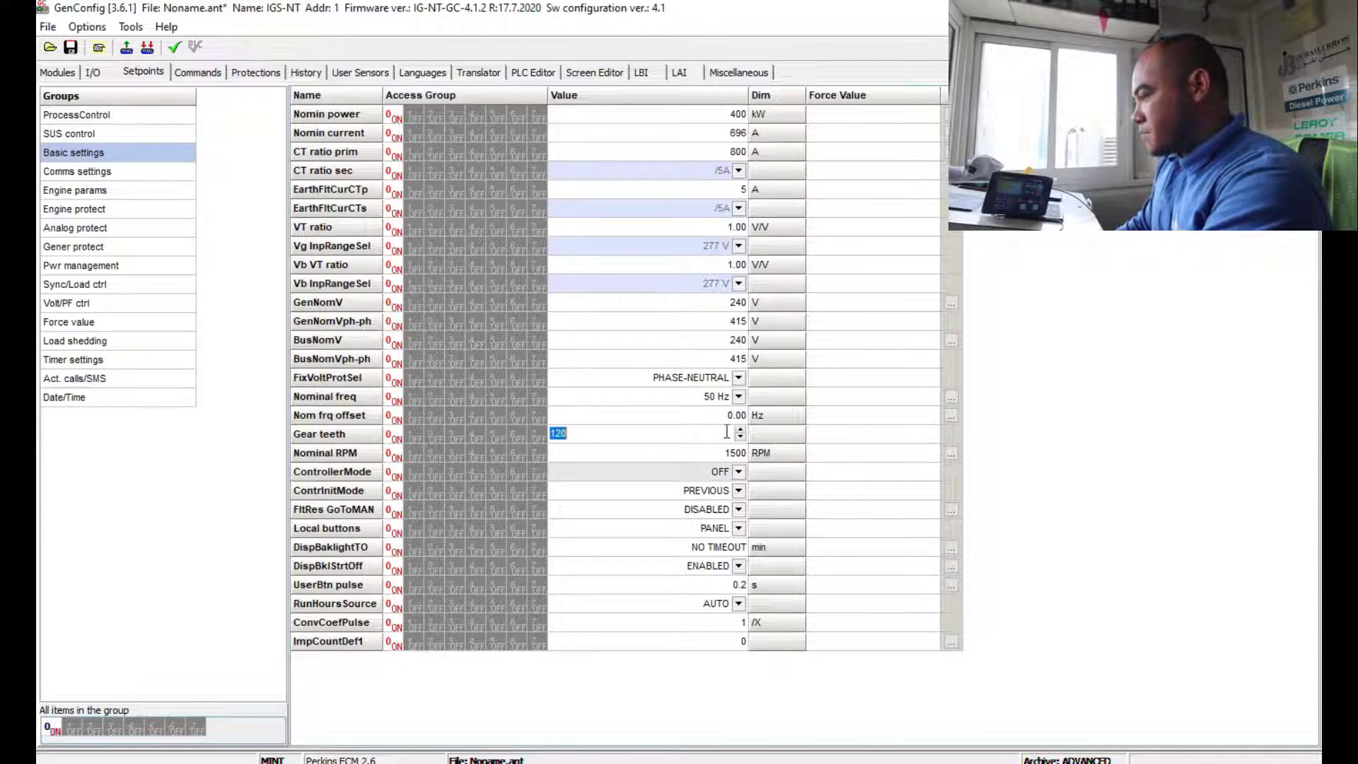
{"action": "left_click", "coordinate": [700, 437]}
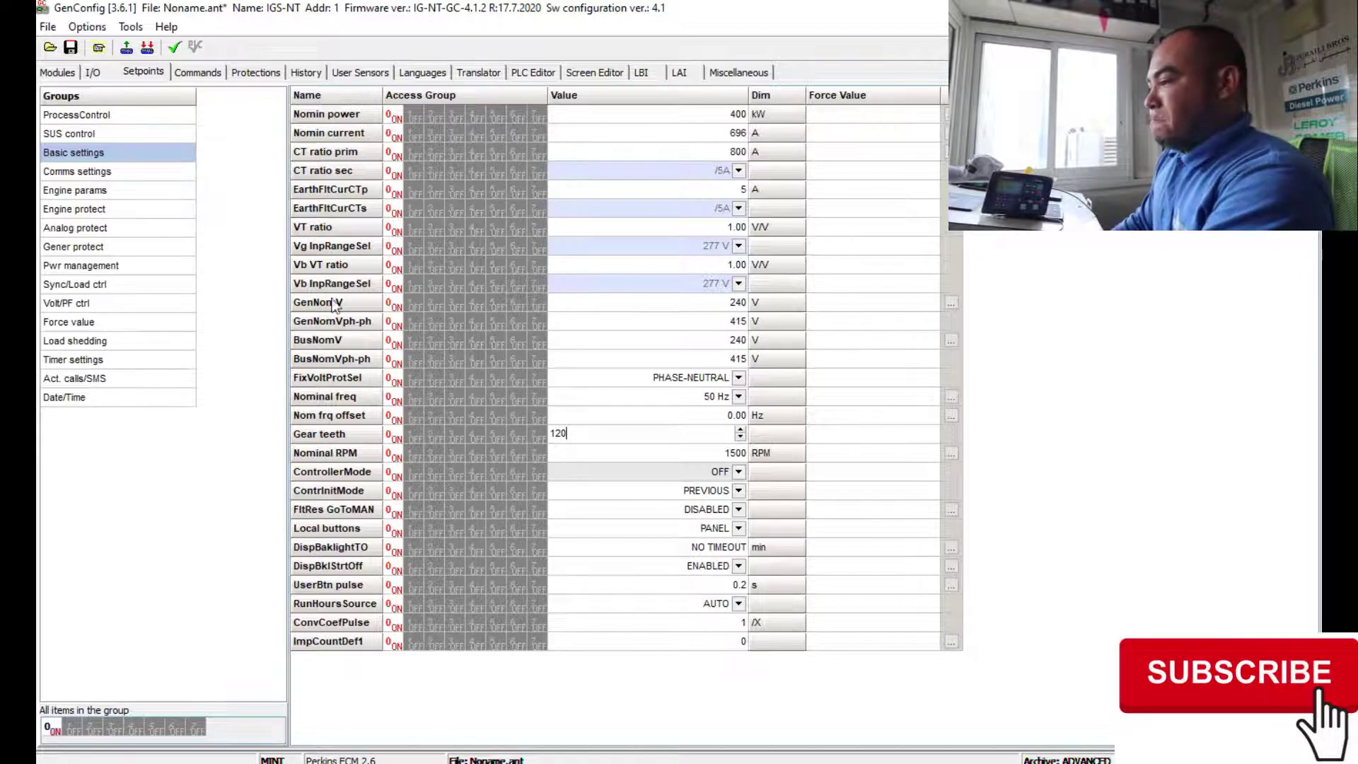
{"action": "left_click", "coordinate": [82, 174]}
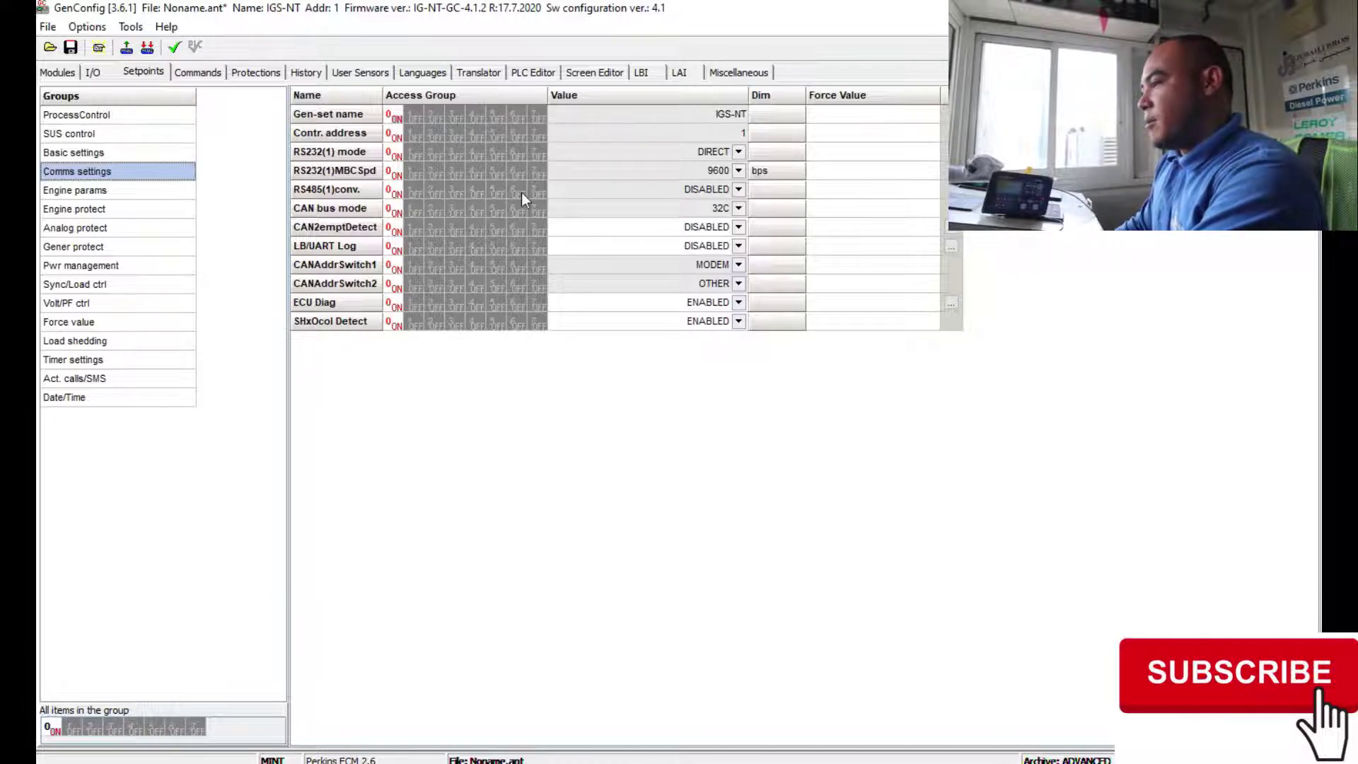
Step: In Engine params, set Starting POil to 2.0 Bar, then show Engine protect setpoints
{"action": "left_click", "coordinate": [96, 189]}
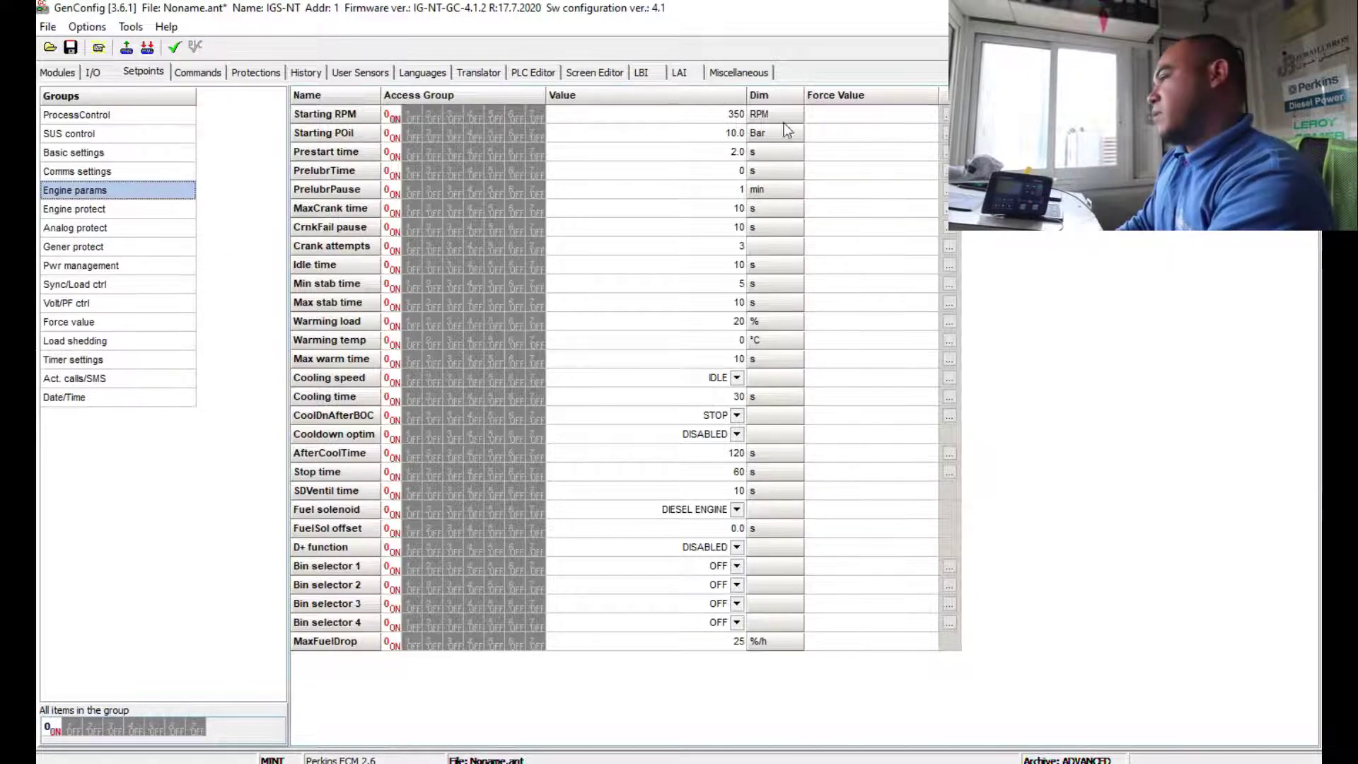
{"action": "left_click", "coordinate": [741, 113]}
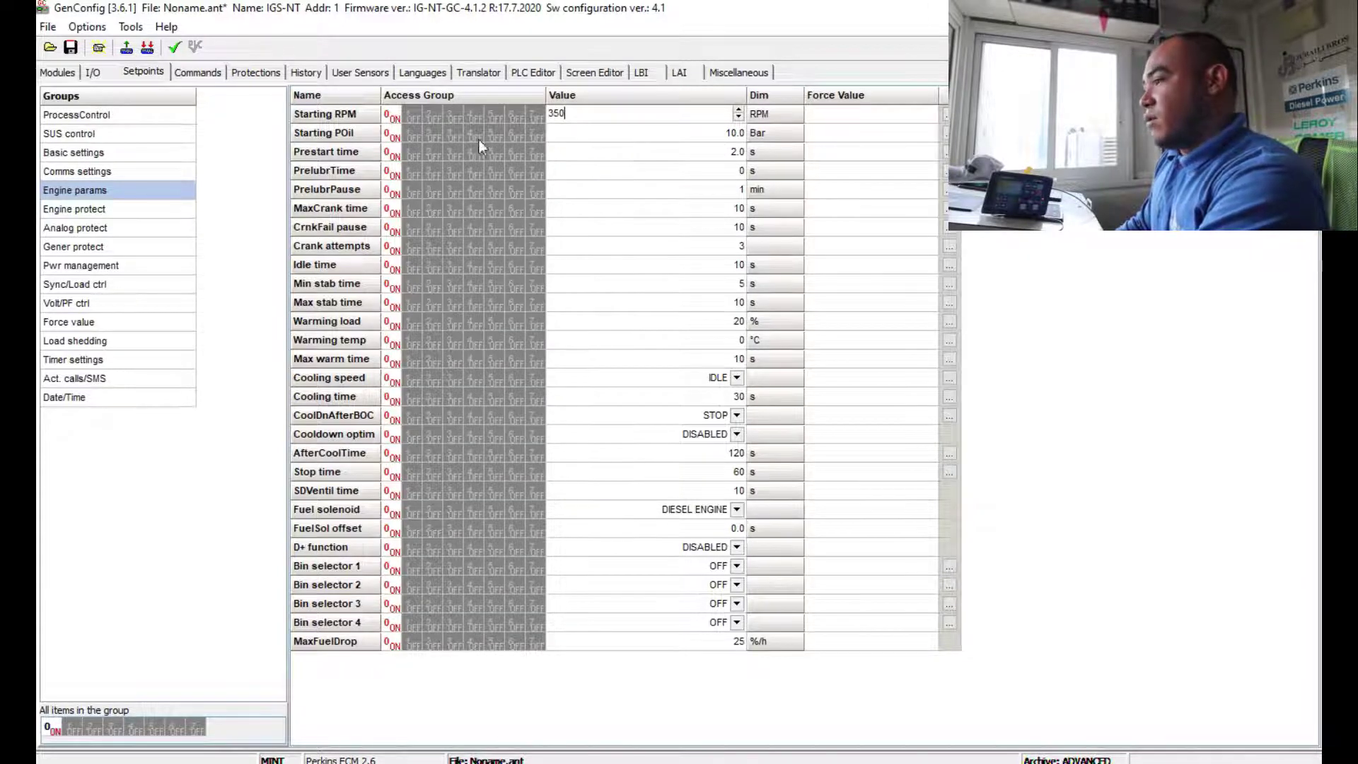
{"action": "left_click", "coordinate": [700, 135]}
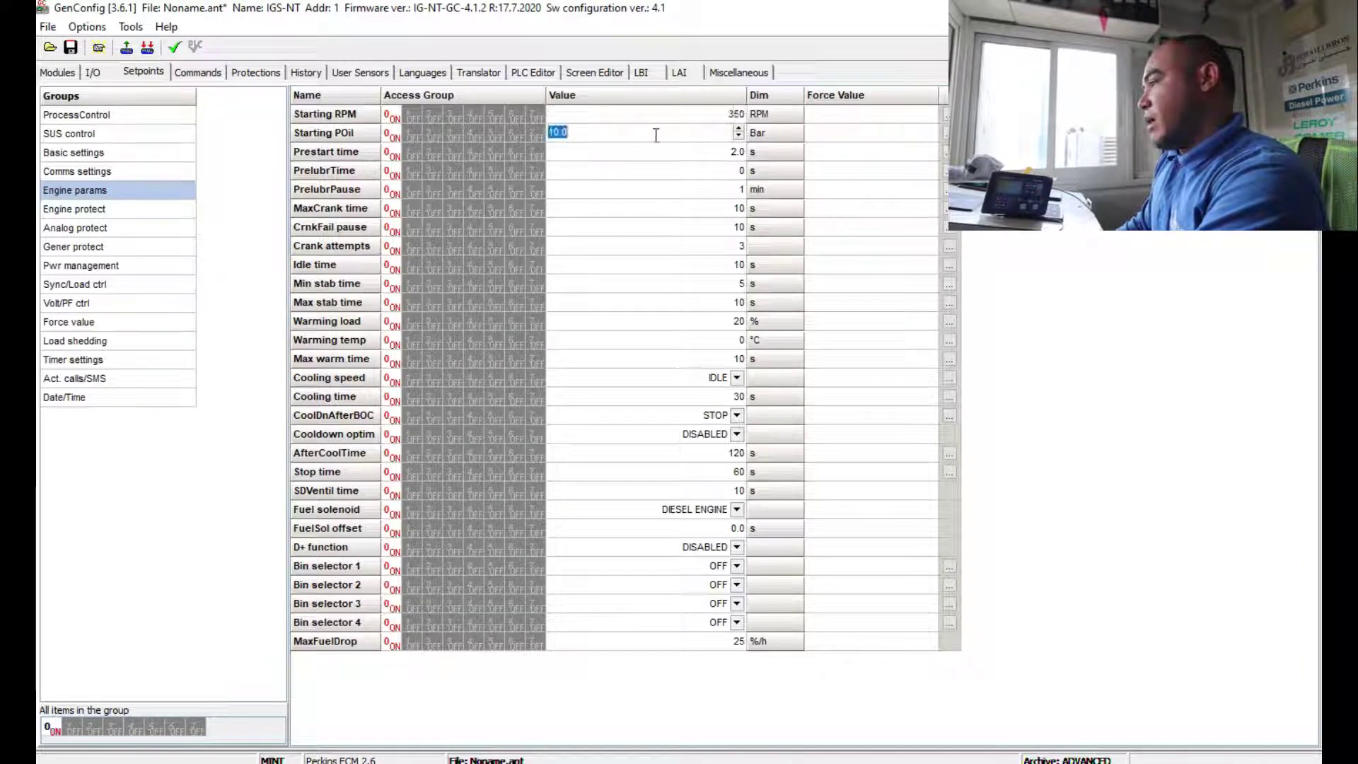
{"action": "type", "text": "2"}
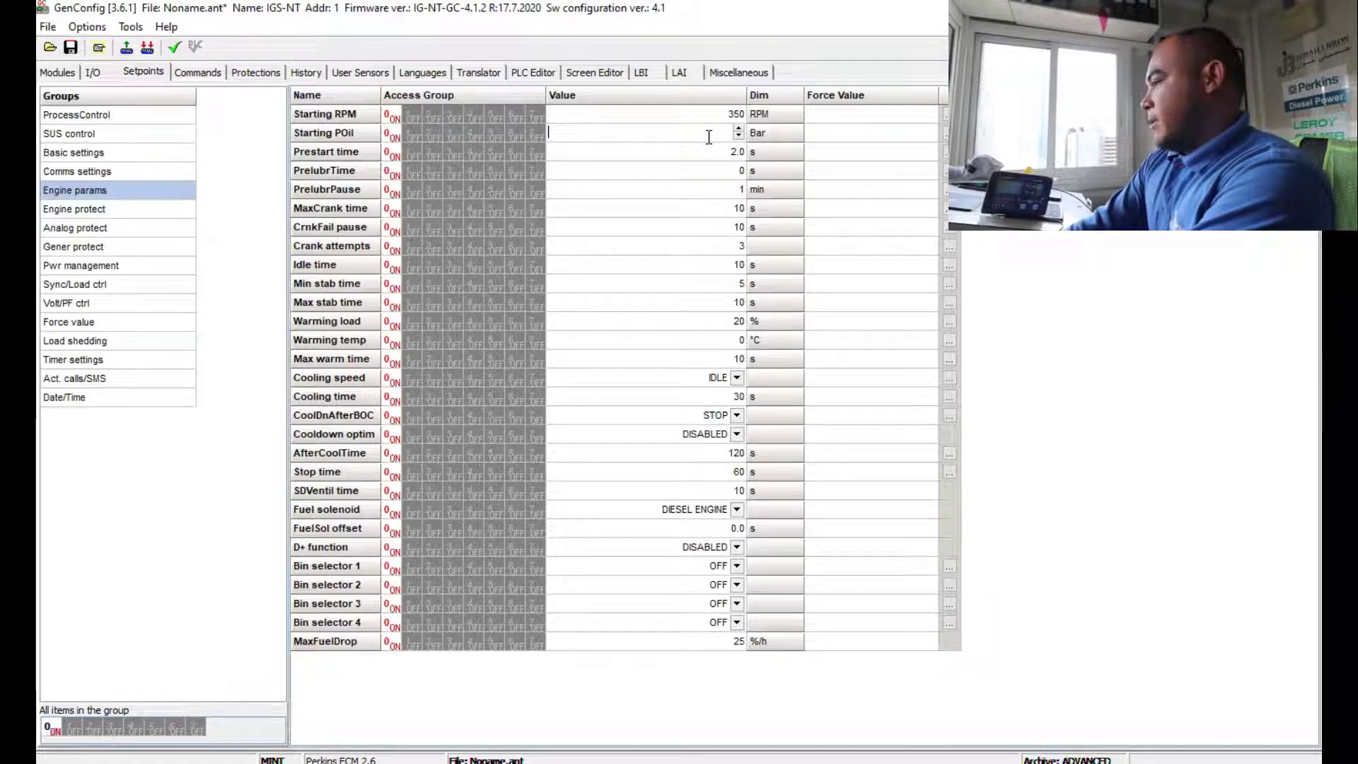
{"action": "key", "text": "Return"}
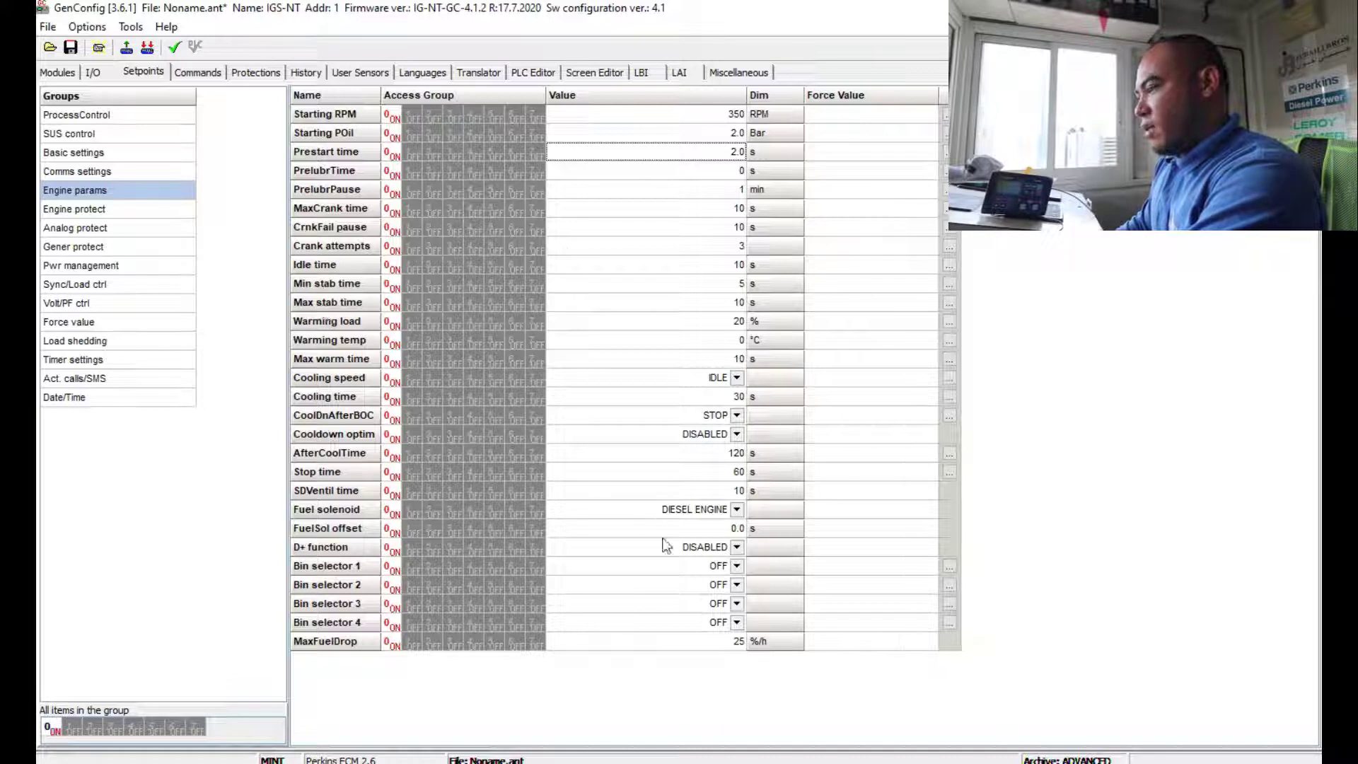
{"action": "left_click", "coordinate": [75, 210]}
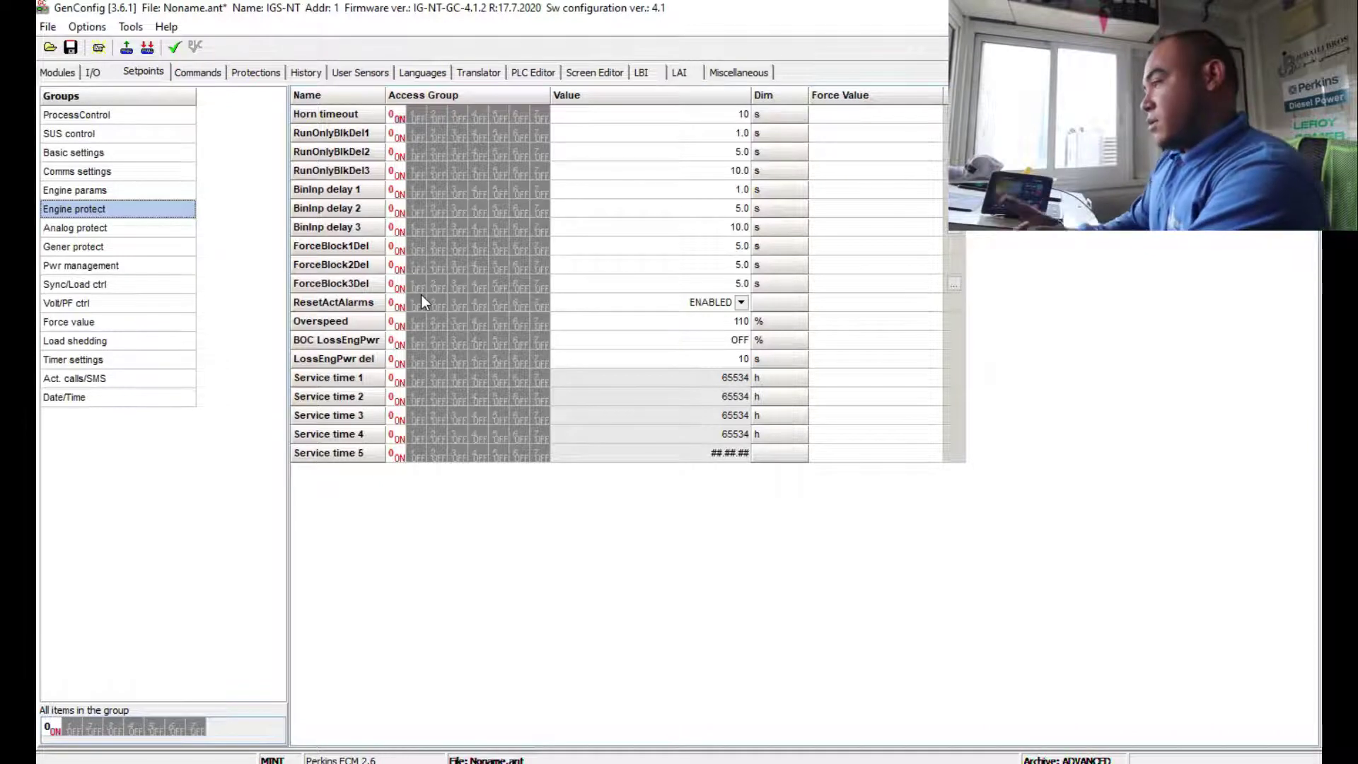
Step: In Analog protect, set Batt <V to 28.0 V, then show Gener protect setpoints
{"action": "left_click", "coordinate": [114, 226]}
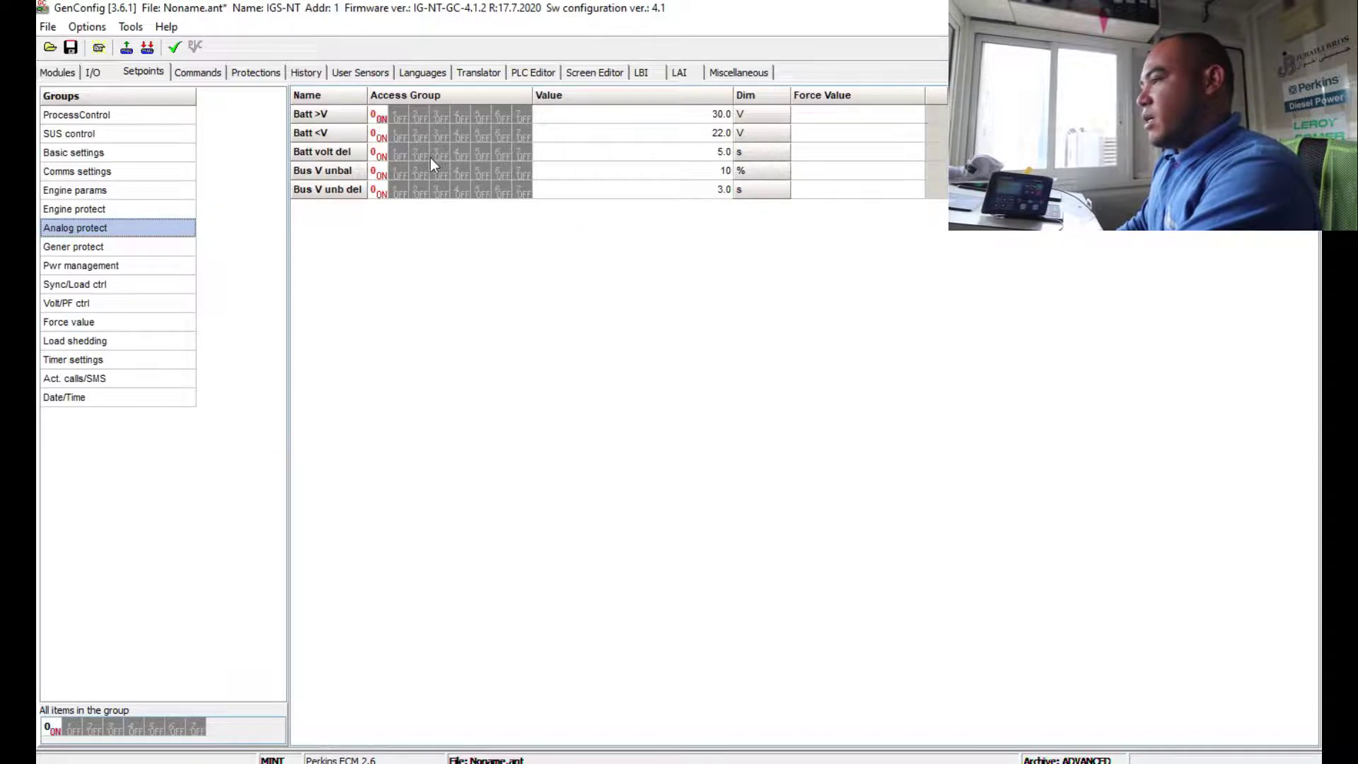
{"action": "mouse_move", "coordinate": [723, 120]}
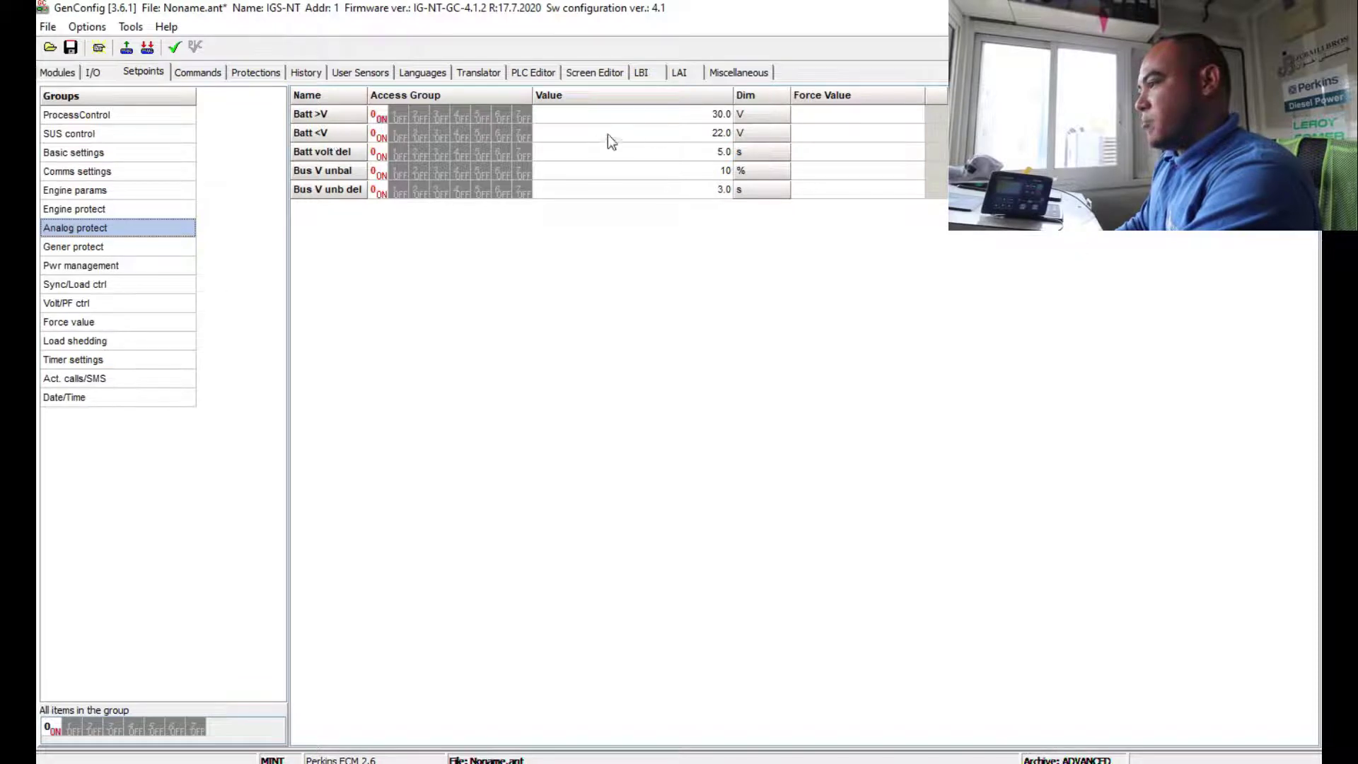
{"action": "left_click", "coordinate": [707, 137]}
{"action": "type", "text": "22"}
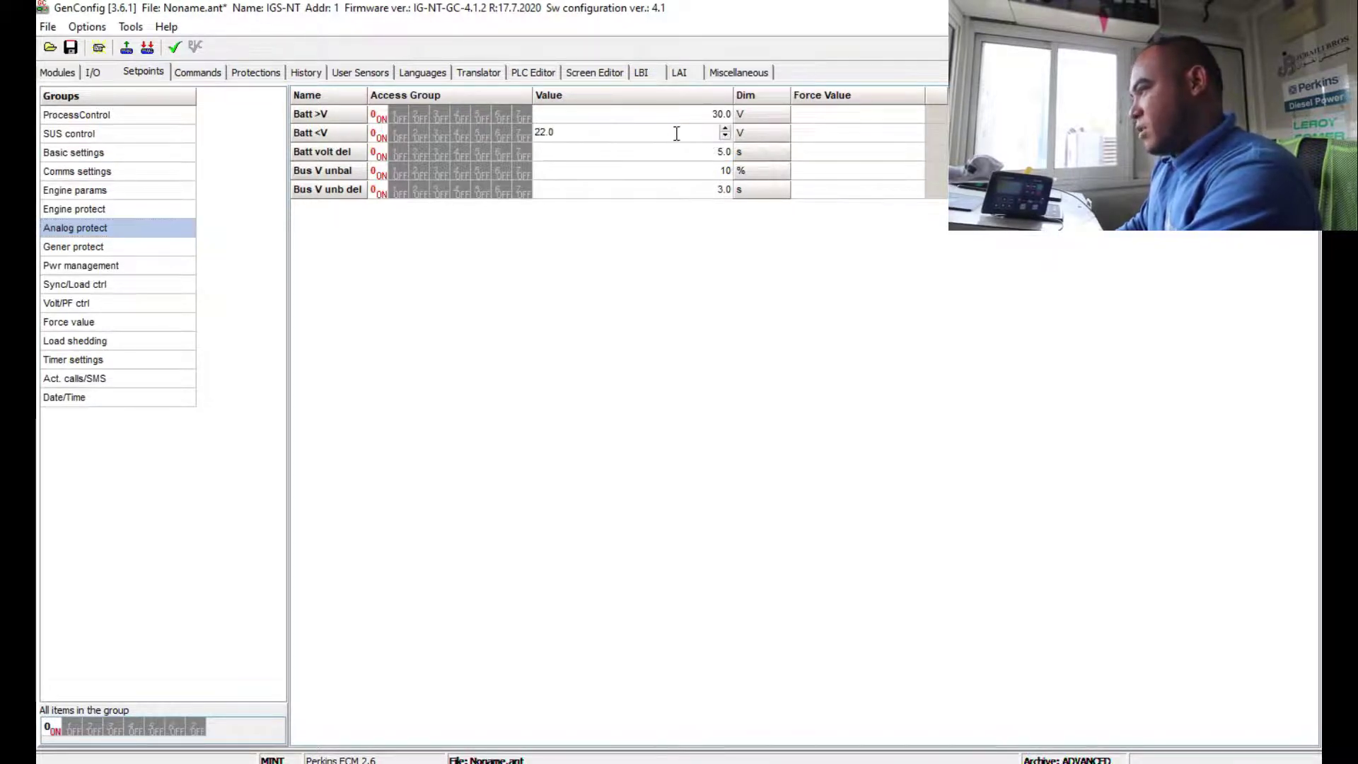
{"action": "key", "text": "BackSpace"}
{"action": "key", "text": "BackSpace"}
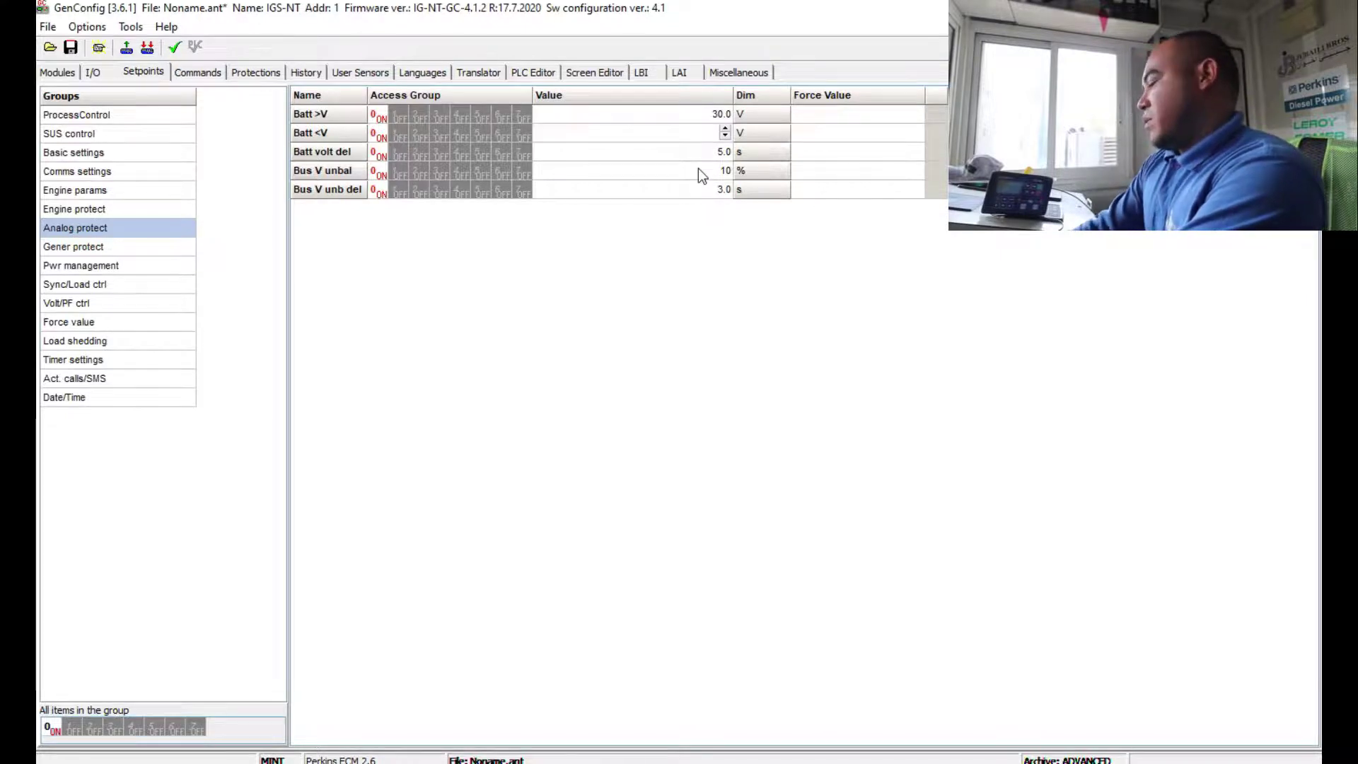
{"action": "type", "text": "28"}
{"action": "key", "text": "Return"}
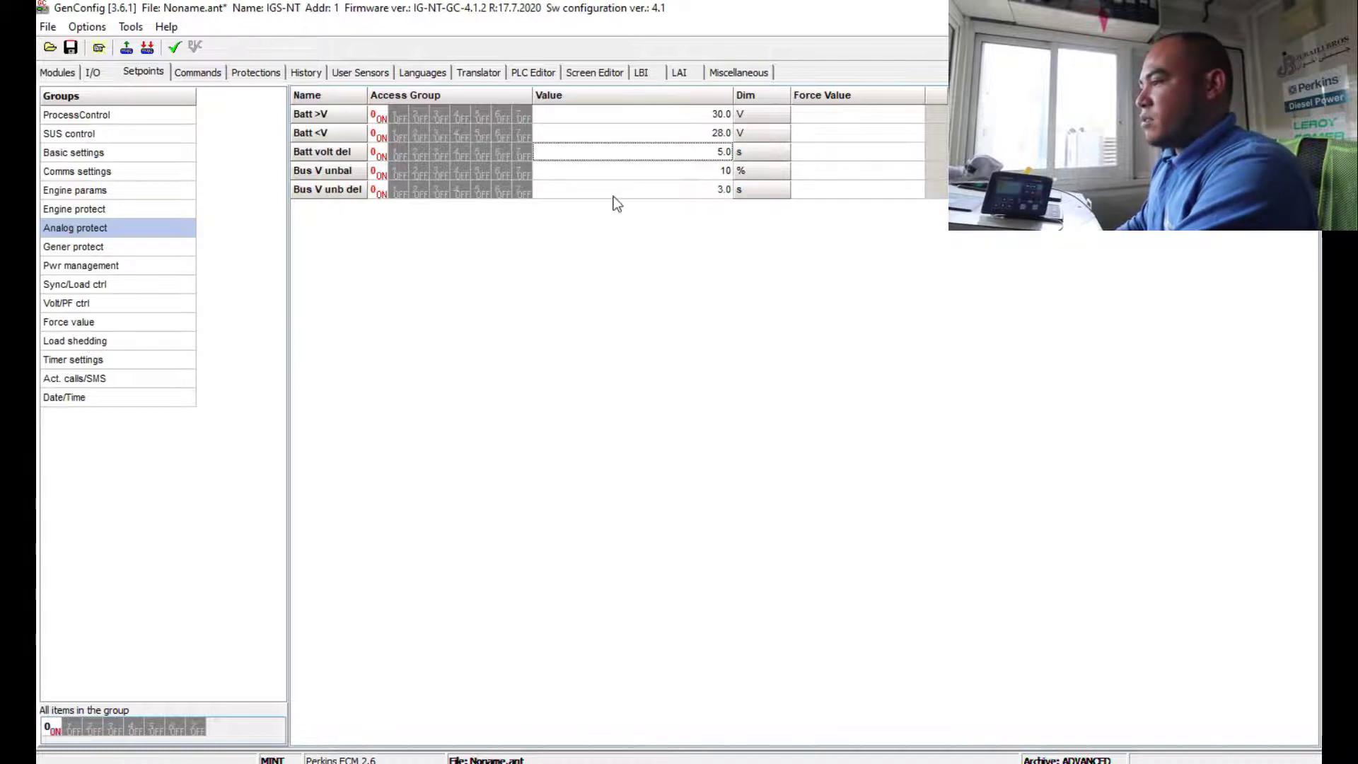
{"action": "left_click", "coordinate": [116, 248]}
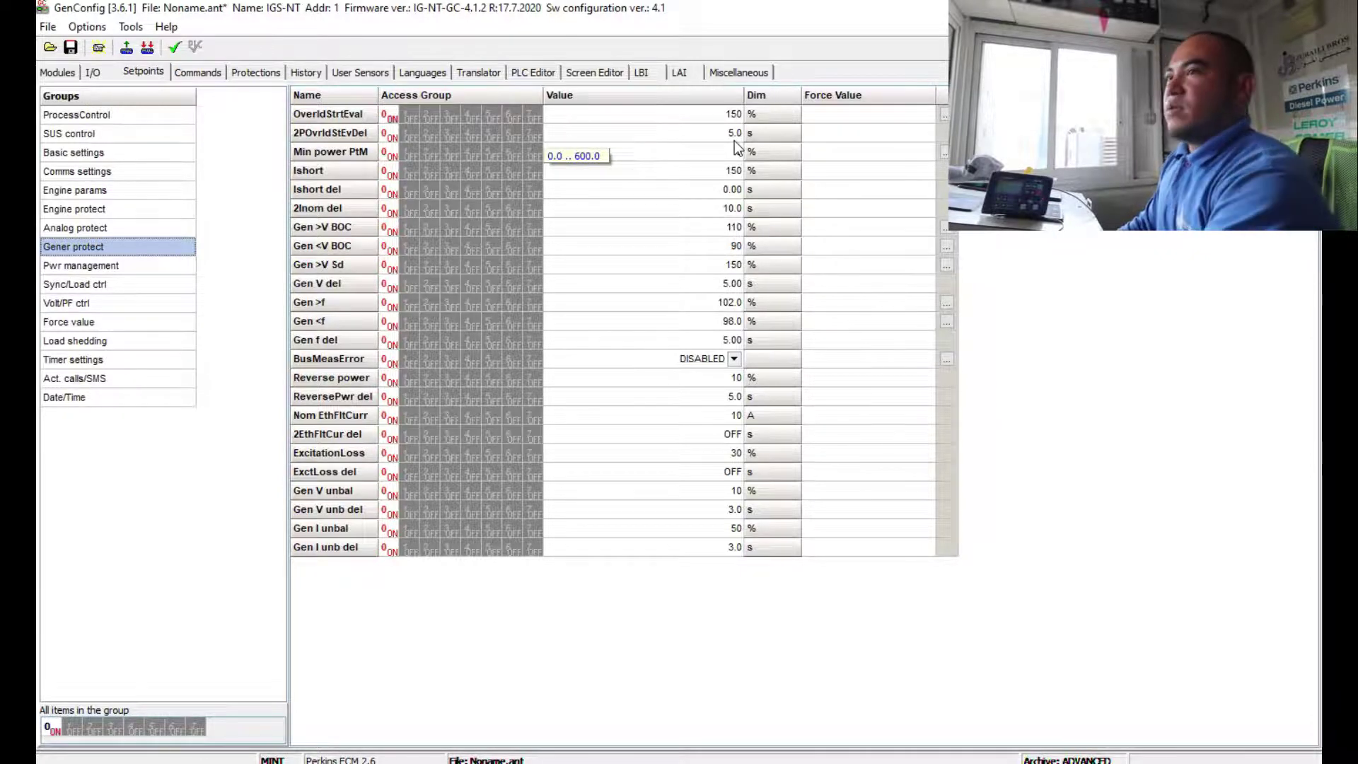
Step: Confirm Min power PtM at 5 % and set 2POvrldStEvDel to 10.0 s
{"action": "key", "text": "Return"}
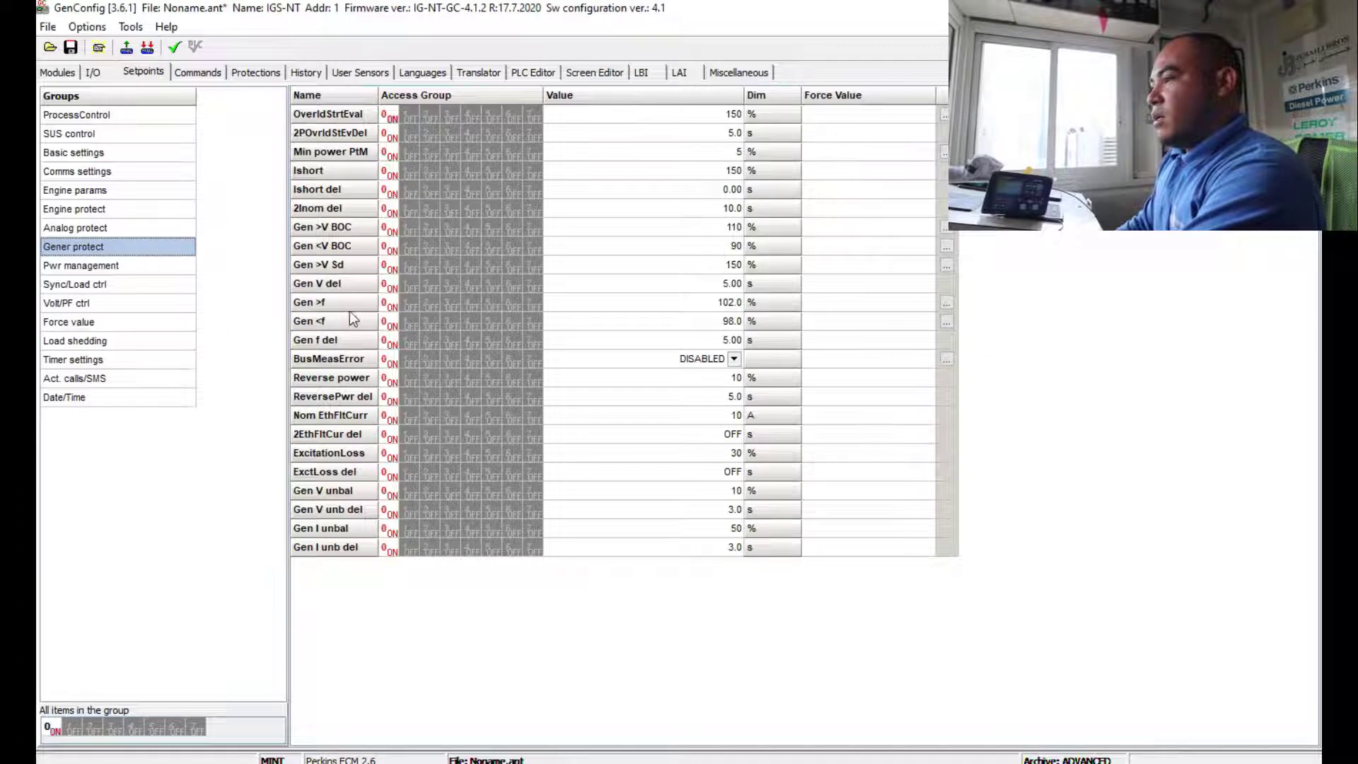
{"action": "left_click", "coordinate": [177, 244]}
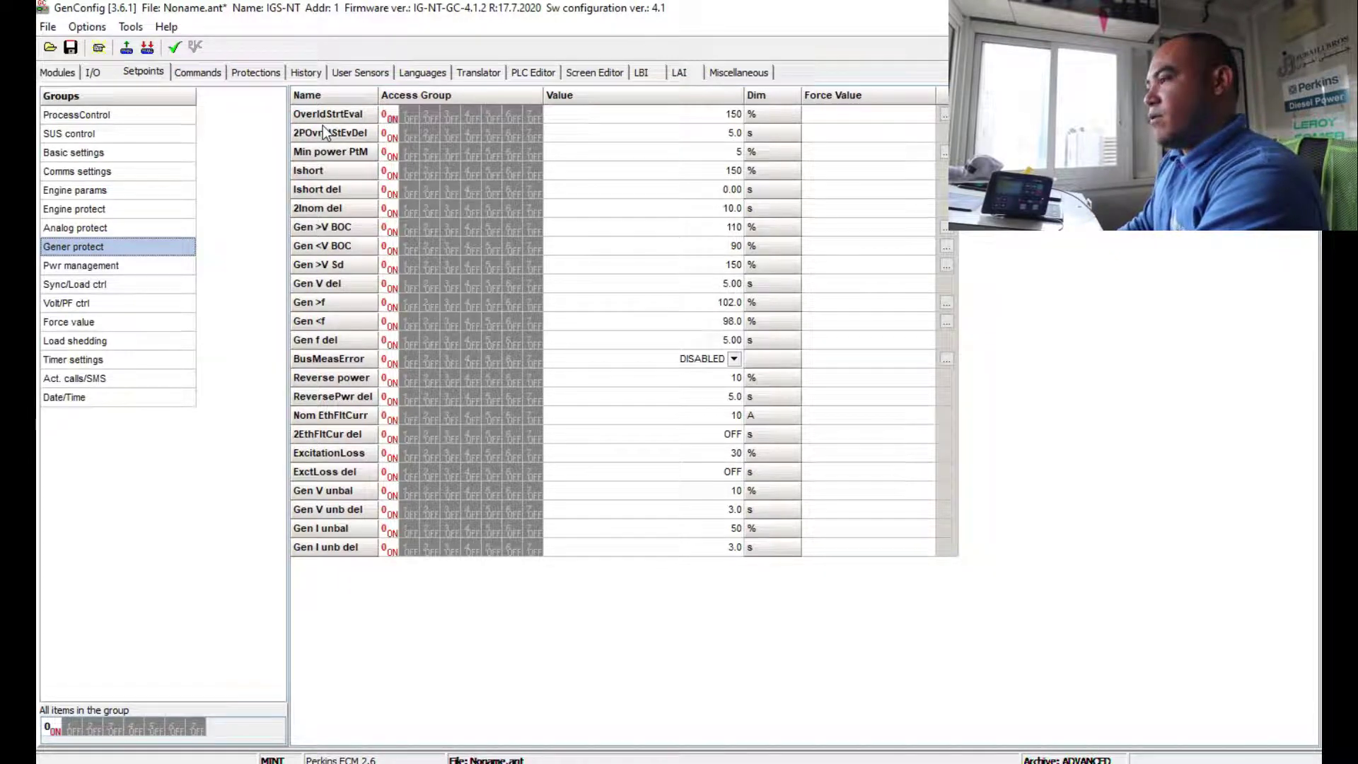
{"action": "left_click", "coordinate": [734, 122]}
{"action": "left_click", "coordinate": [735, 117]}
{"action": "key", "text": "BackSpace"}
{"action": "key", "text": "BackSpace"}
{"action": "key", "text": "BackSpace"}
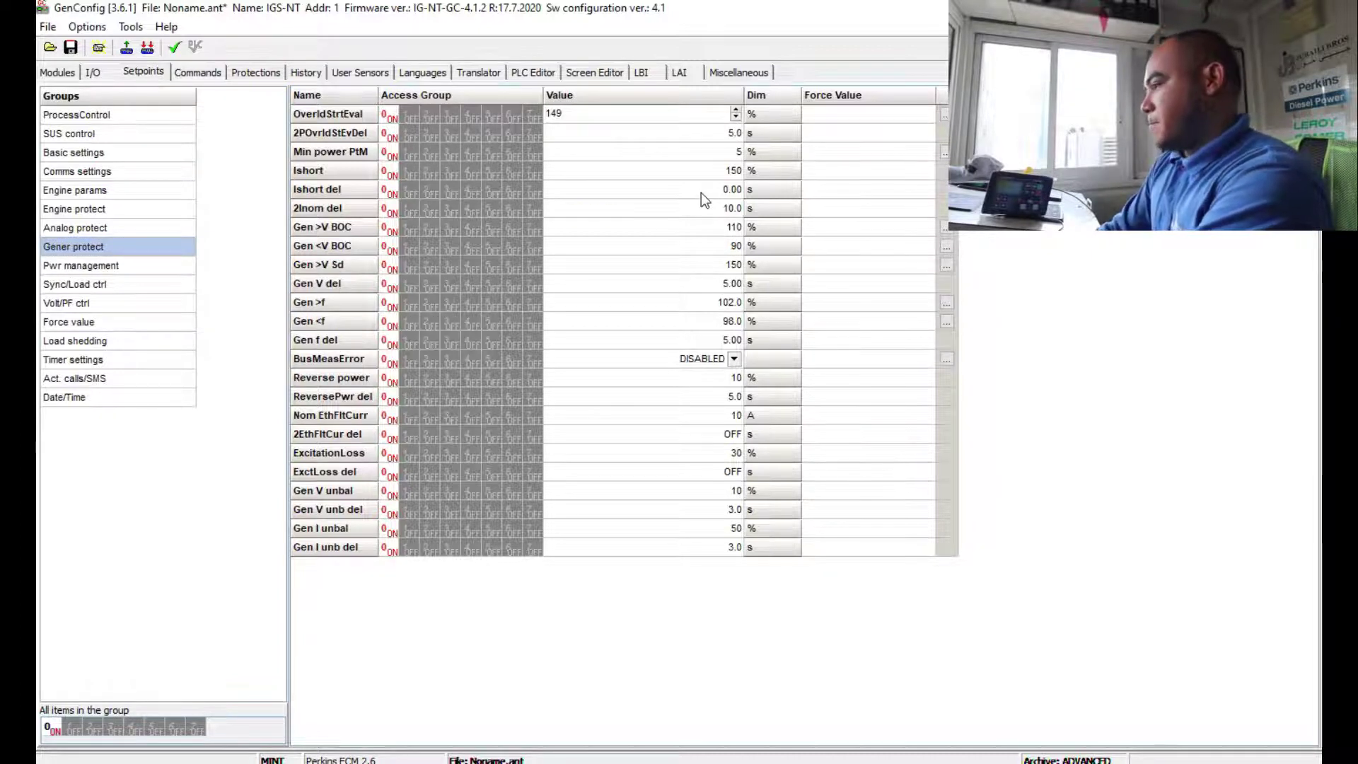
{"action": "type", "text": "150"}
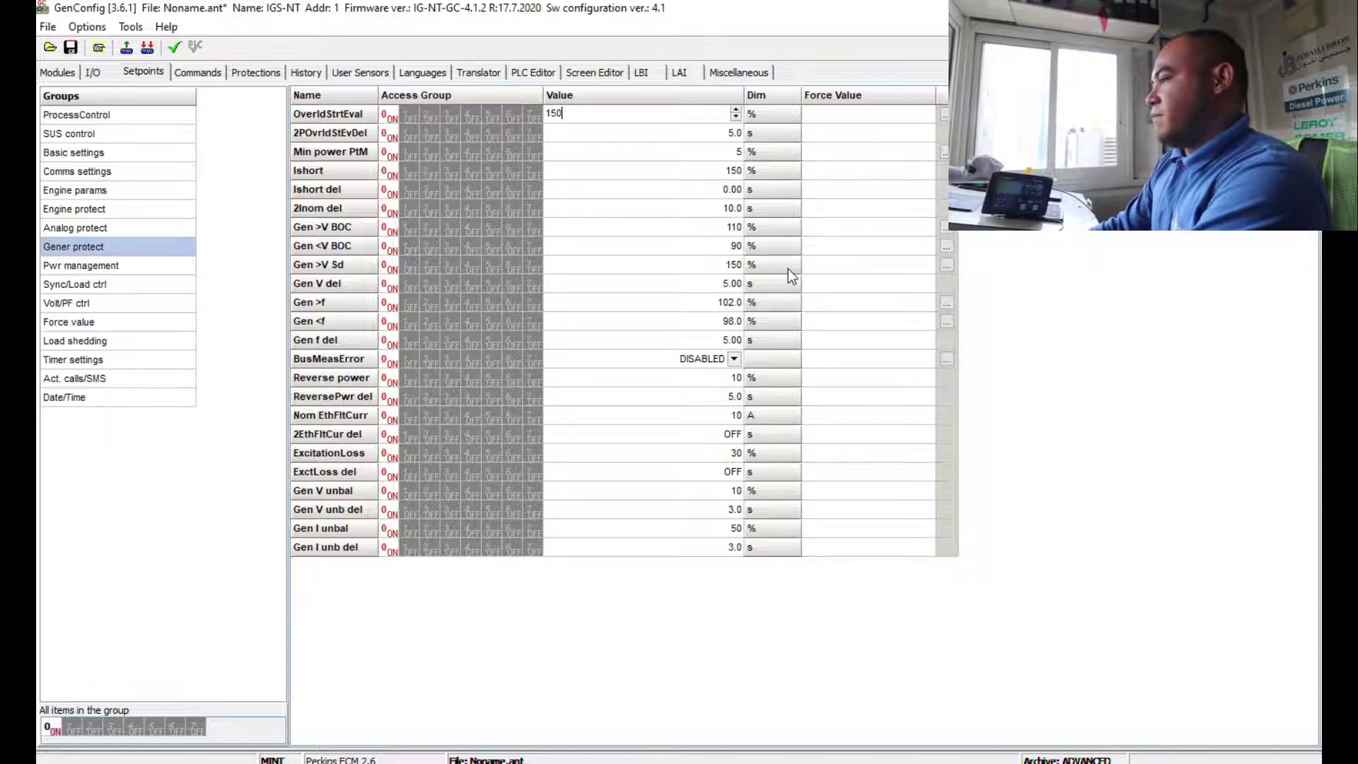
{"action": "key", "text": "BackSpace"}
{"action": "key", "text": "BackSpace"}
{"action": "key", "text": "BackSpace"}
{"action": "type", "text": "10"}
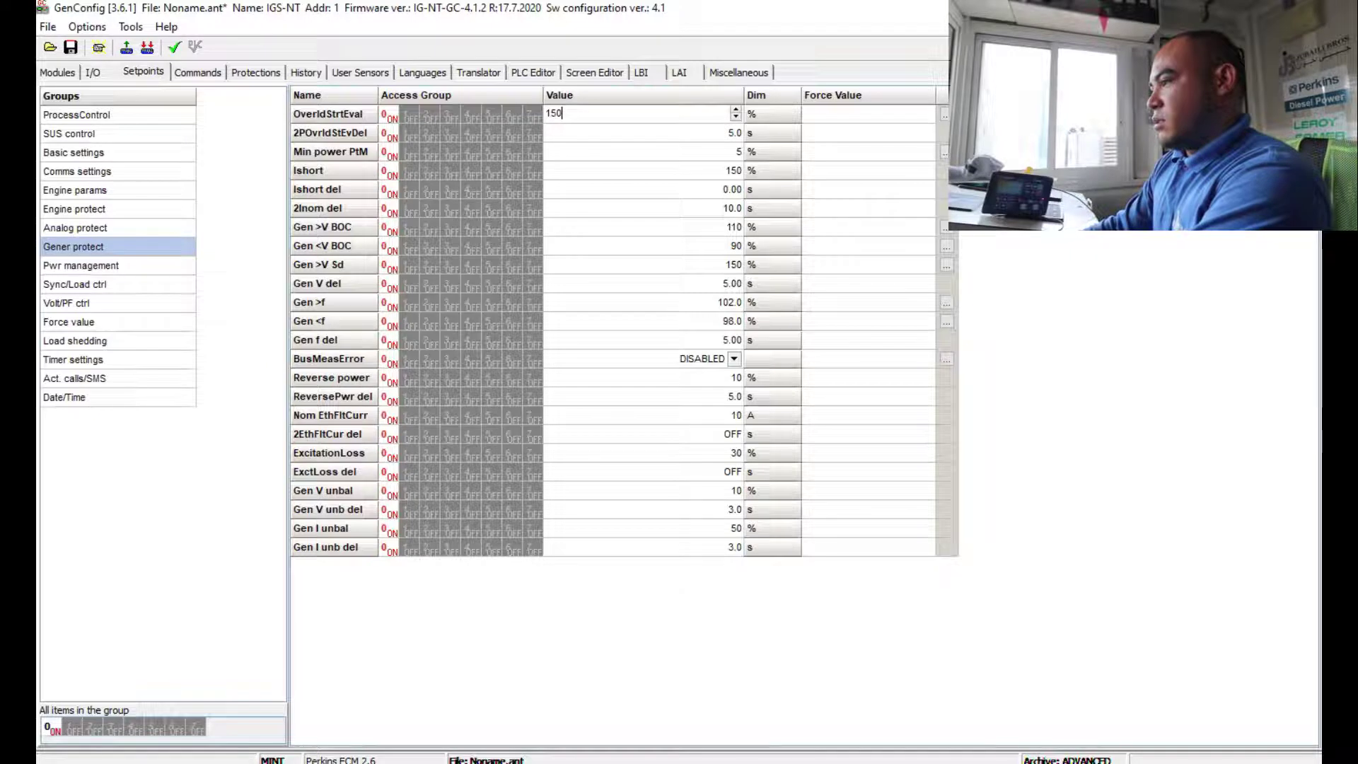
{"action": "left_click", "coordinate": [690, 128]}
{"action": "key", "text": "BackSpace"}
{"action": "key", "text": "Return"}
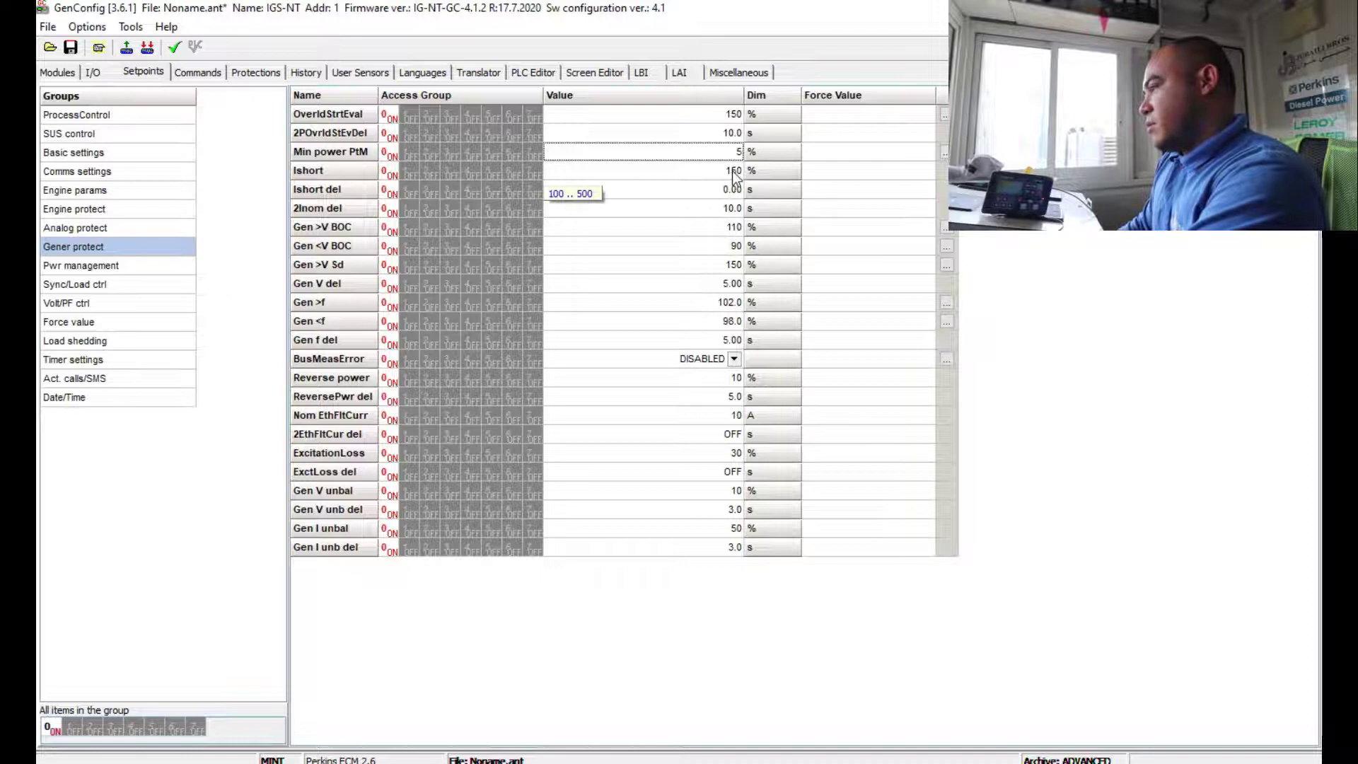
Step: Set OverldStrtEval to 120 %
{"action": "left_click", "coordinate": [734, 114]}
{"action": "key", "text": "BackSpace"}
{"action": "key", "text": "BackSpace"}
{"action": "key", "text": "BackSpace"}
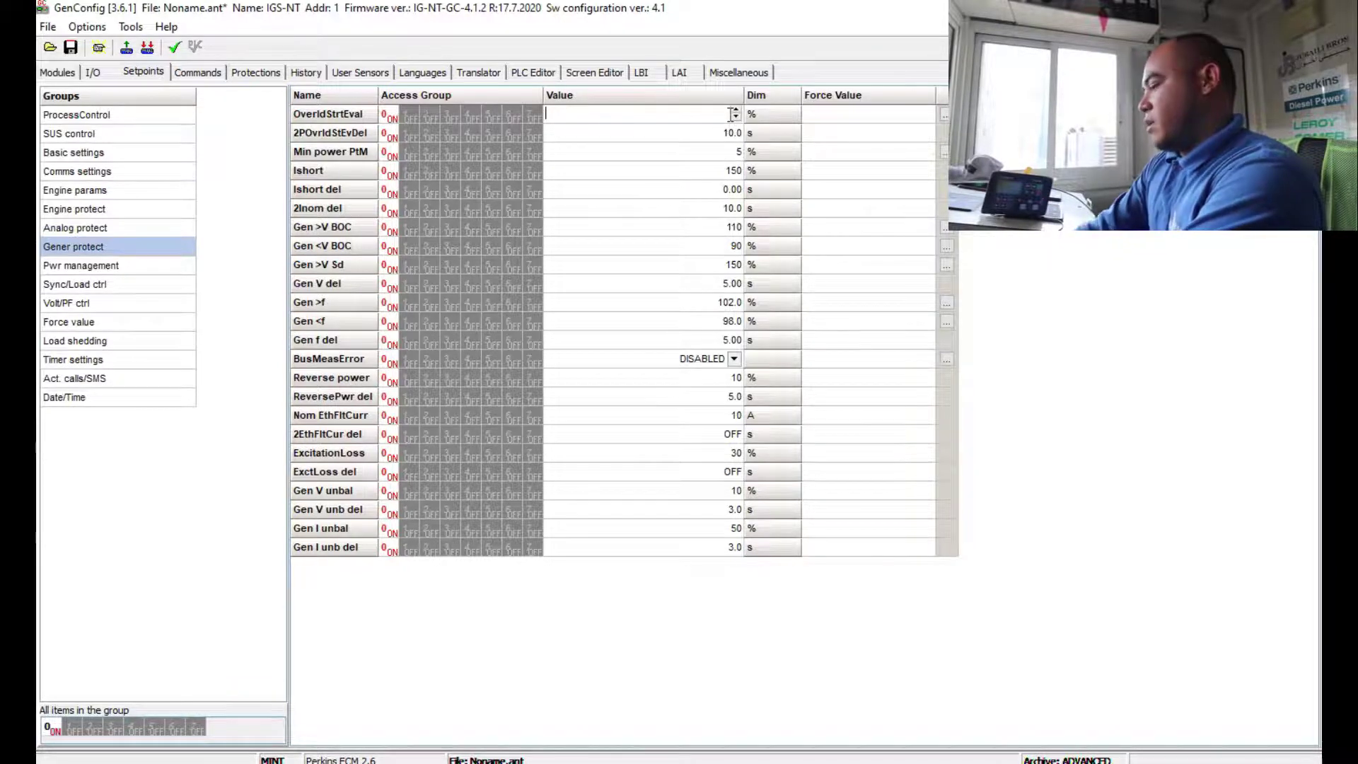
{"action": "type", "text": "120"}
{"action": "key", "text": "Return"}
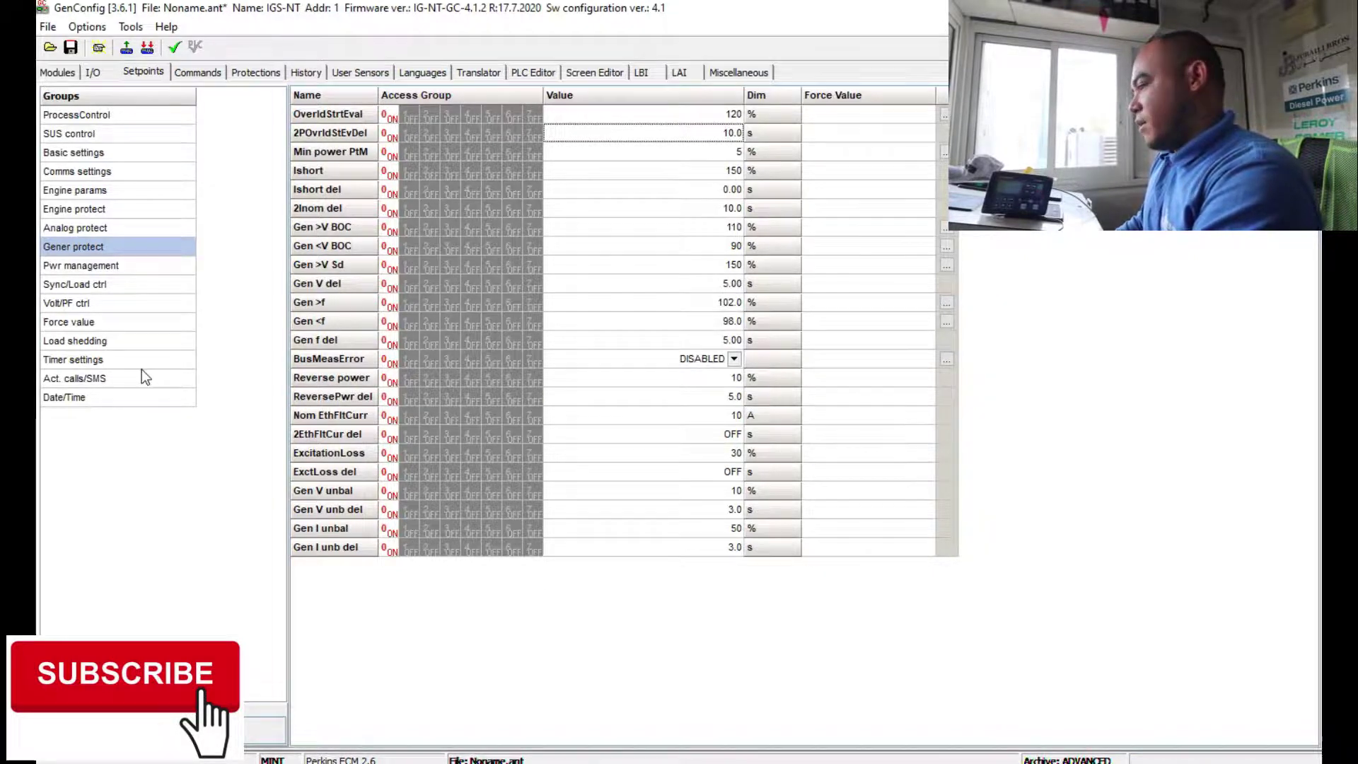
Step: Change Pwr management Priority ctrl from SLAVE to MASTER, then show Sync/Load ctrl setpoints
{"action": "left_click", "coordinate": [80, 268]}
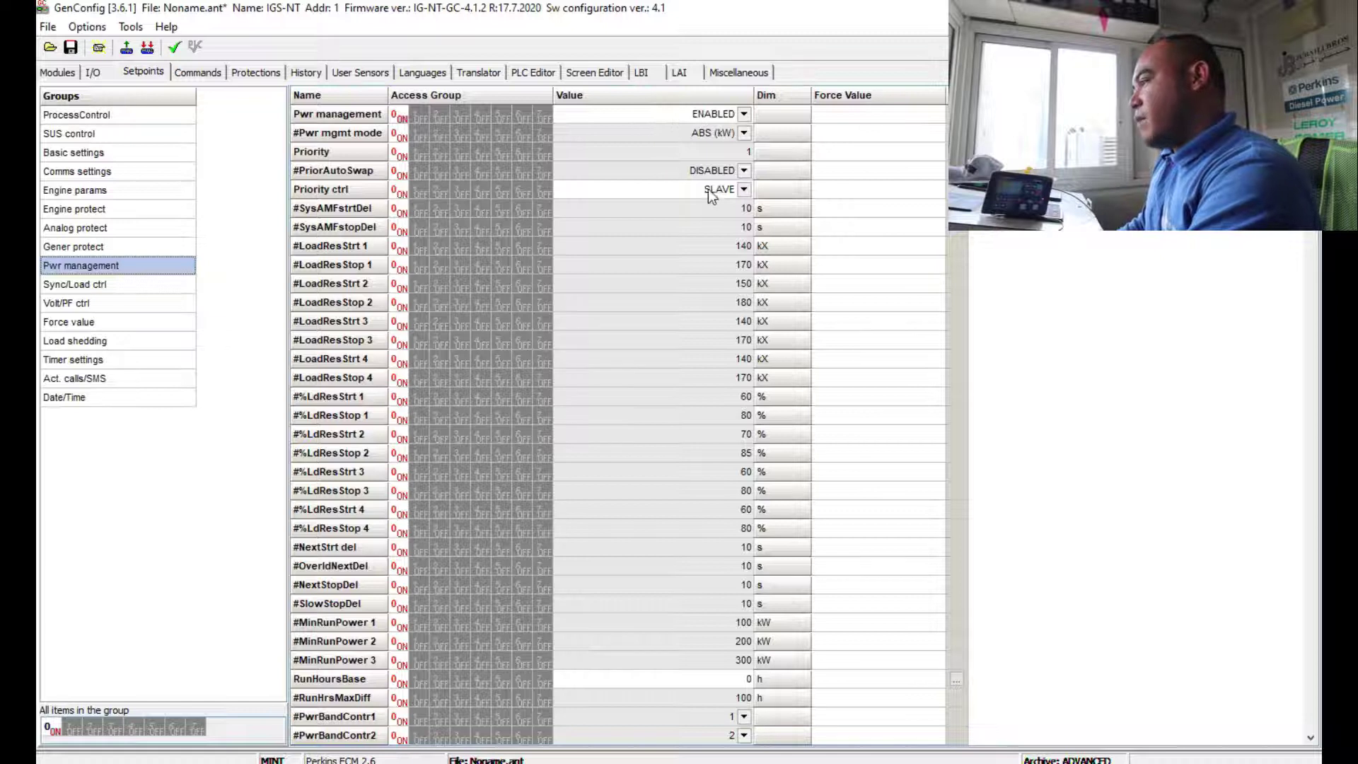
{"action": "left_click", "coordinate": [744, 189]}
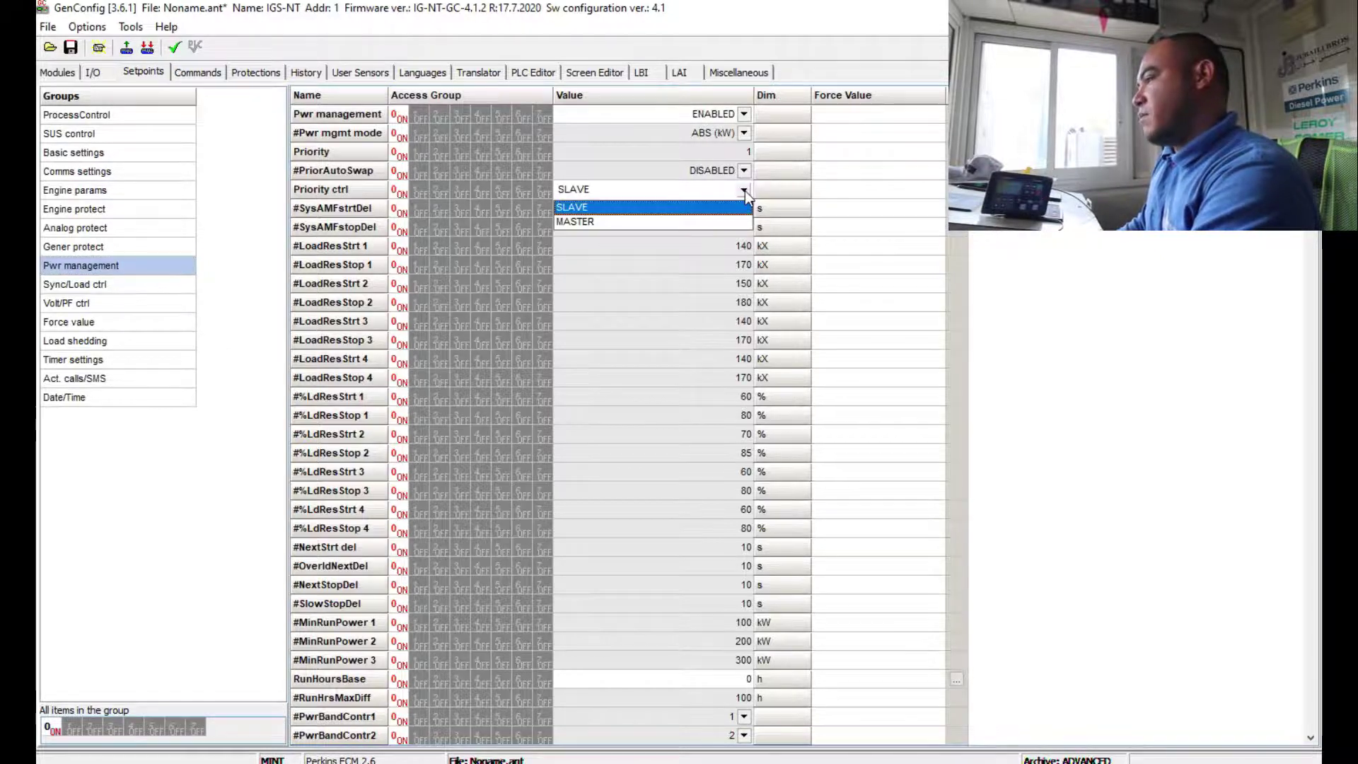
{"action": "left_click", "coordinate": [655, 218]}
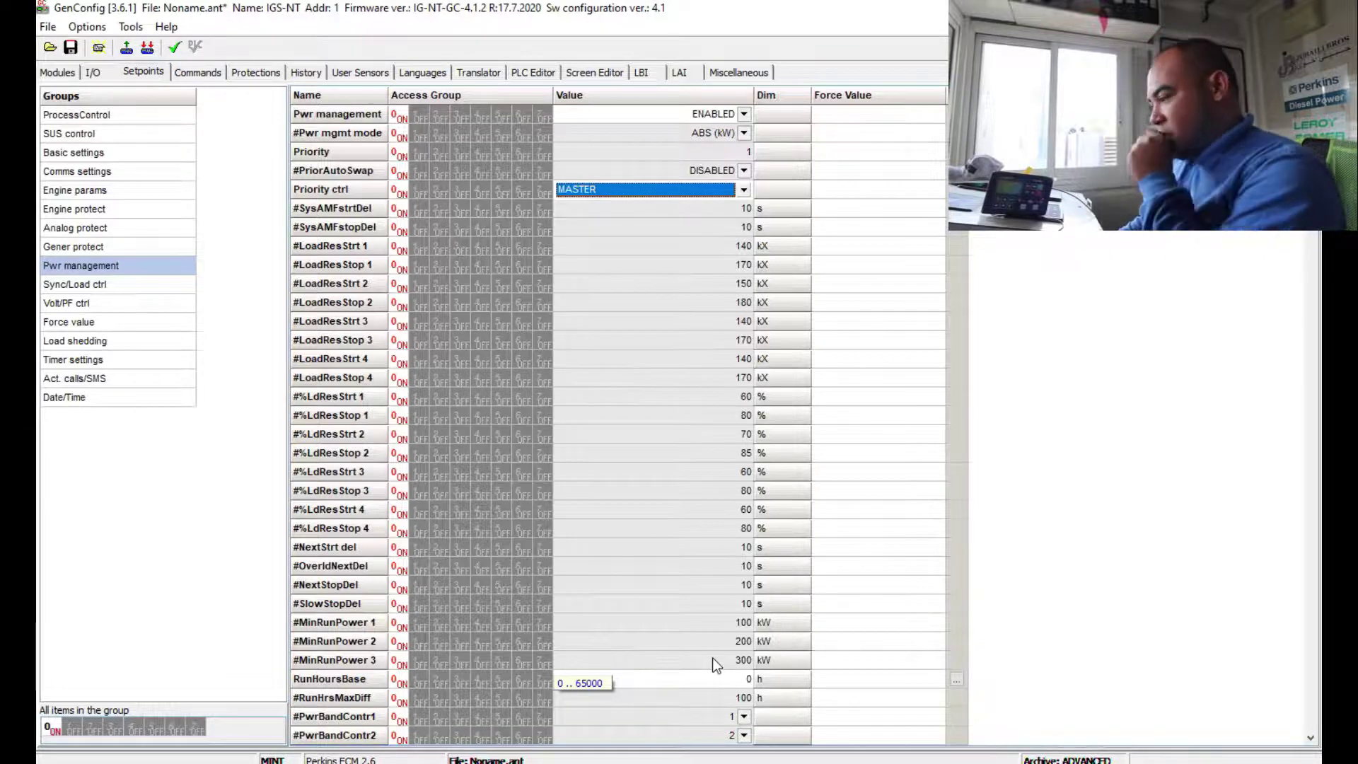
{"action": "left_click", "coordinate": [74, 284]}
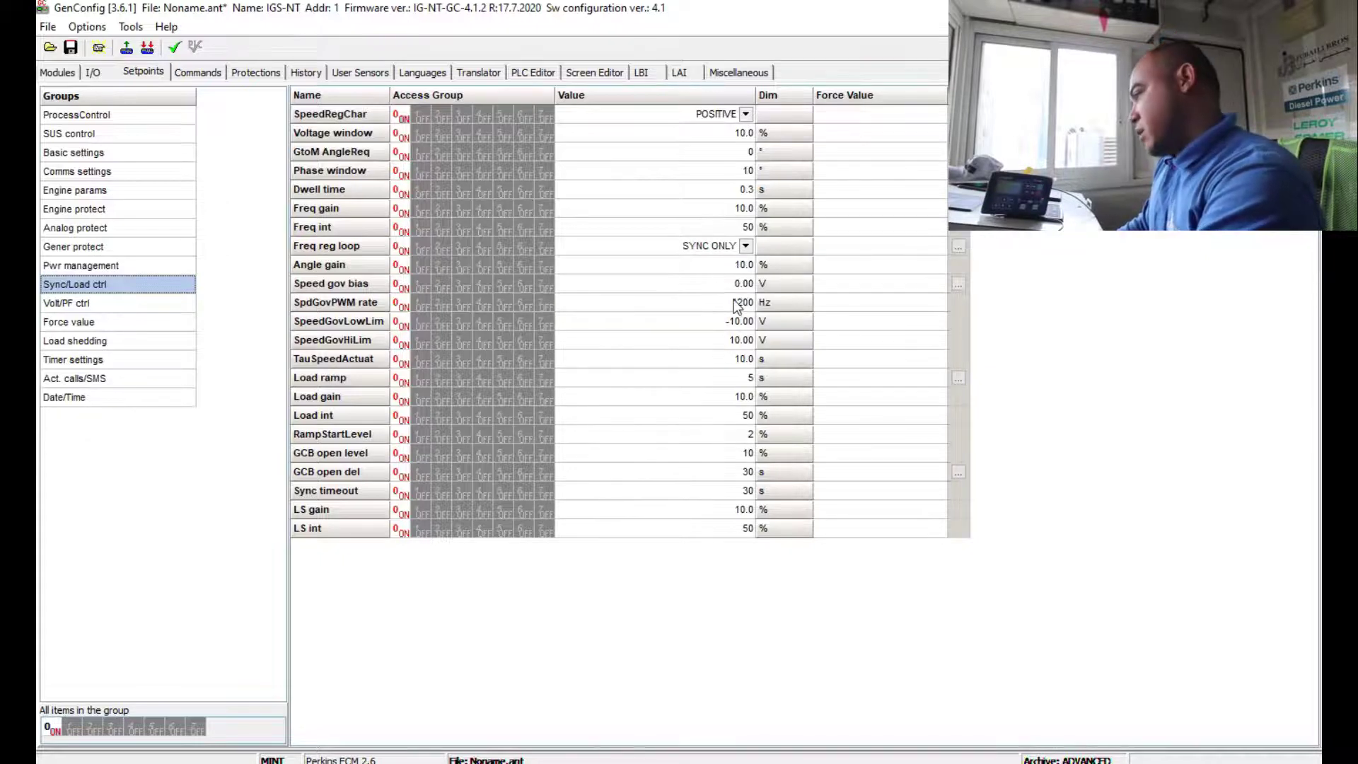
Step: Review the Volt/PF ctrl, Force value, Load shedding, Timer settings, Act. calls/SMS and Date/Time setpoints, then the Commands access groups
{"action": "mouse_move", "coordinate": [732, 293]}
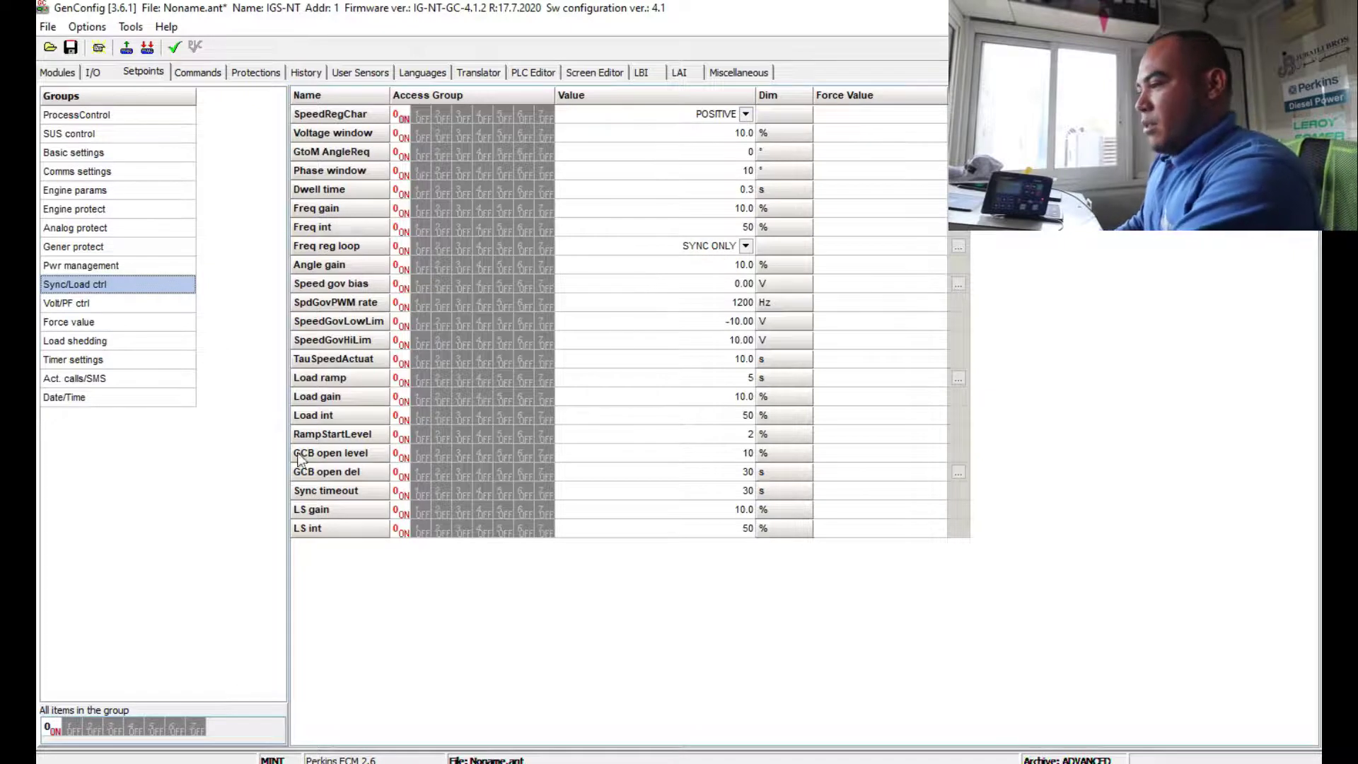
{"action": "left_click", "coordinate": [63, 304]}
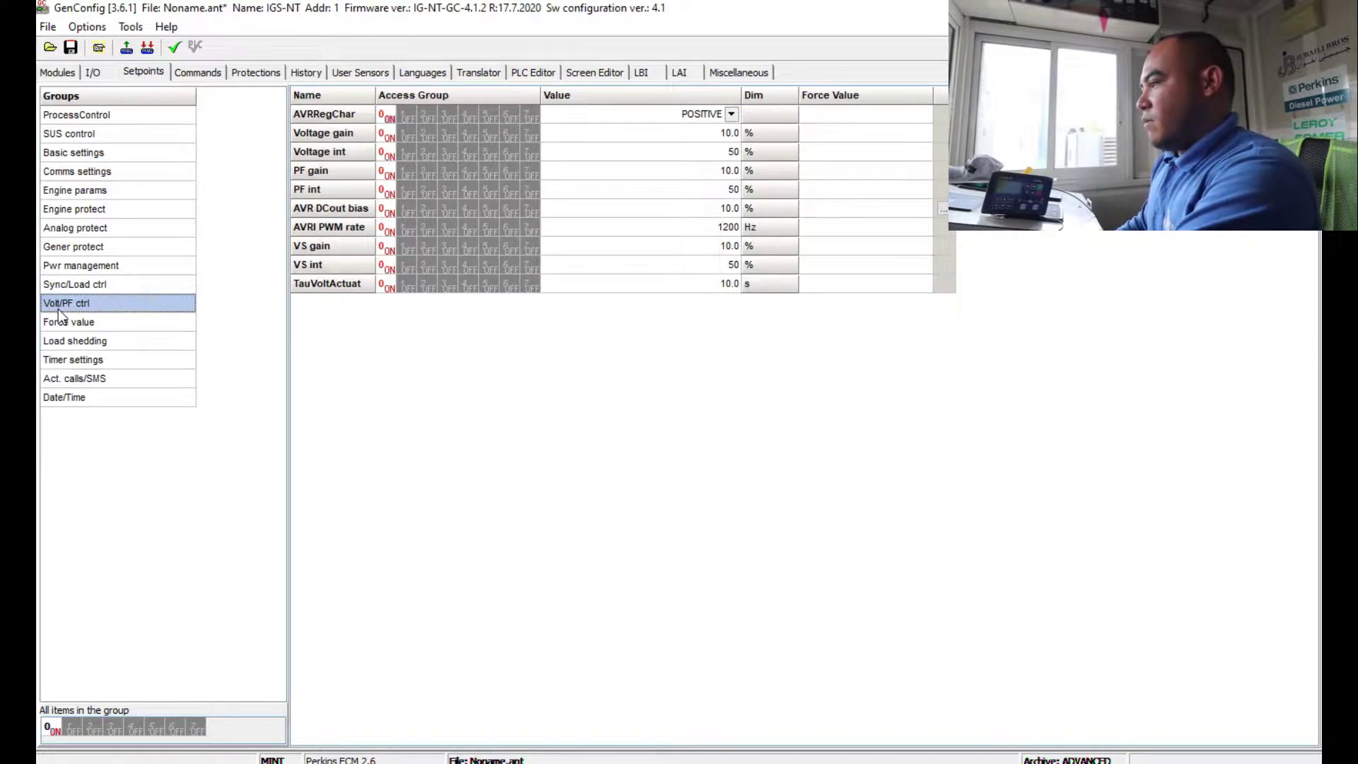
{"action": "left_click", "coordinate": [75, 322]}
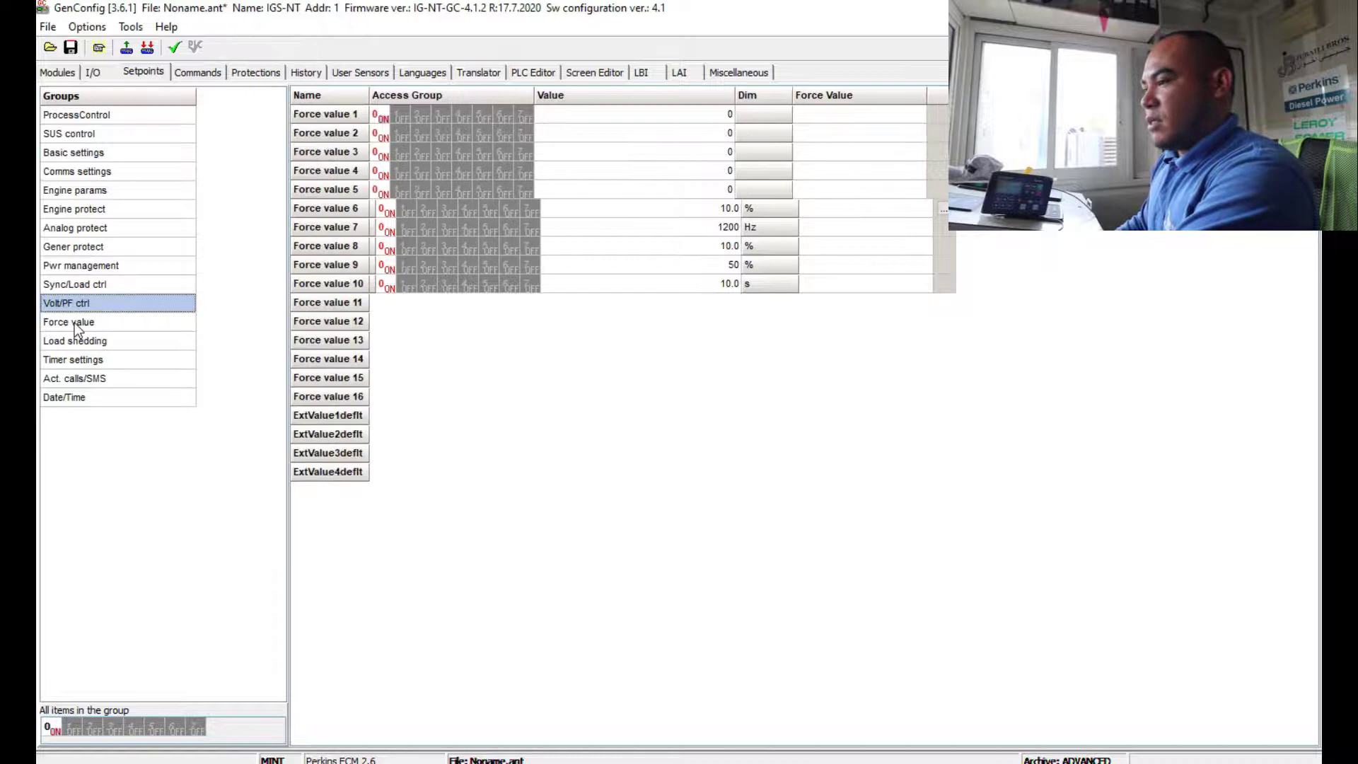
{"action": "left_click", "coordinate": [86, 346]}
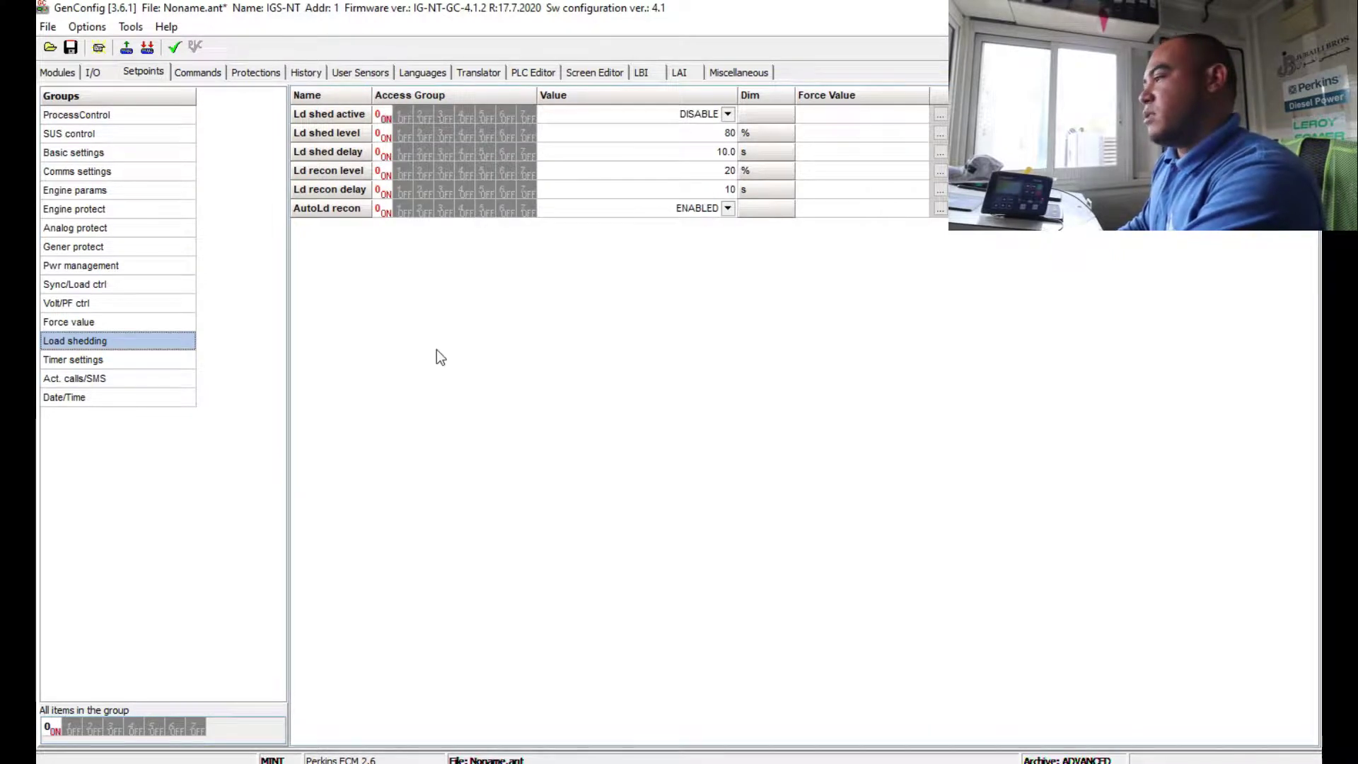
{"action": "left_click", "coordinate": [84, 359]}
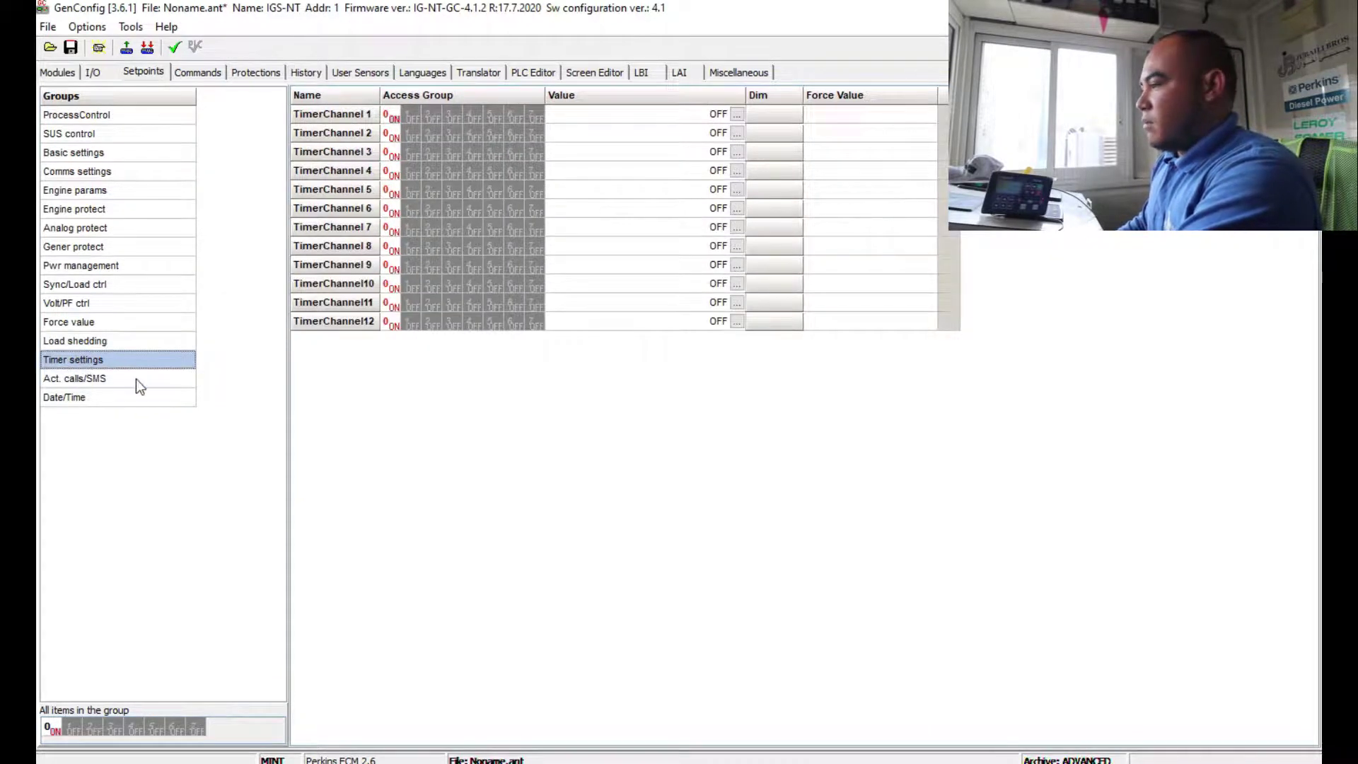
{"action": "left_click", "coordinate": [65, 382]}
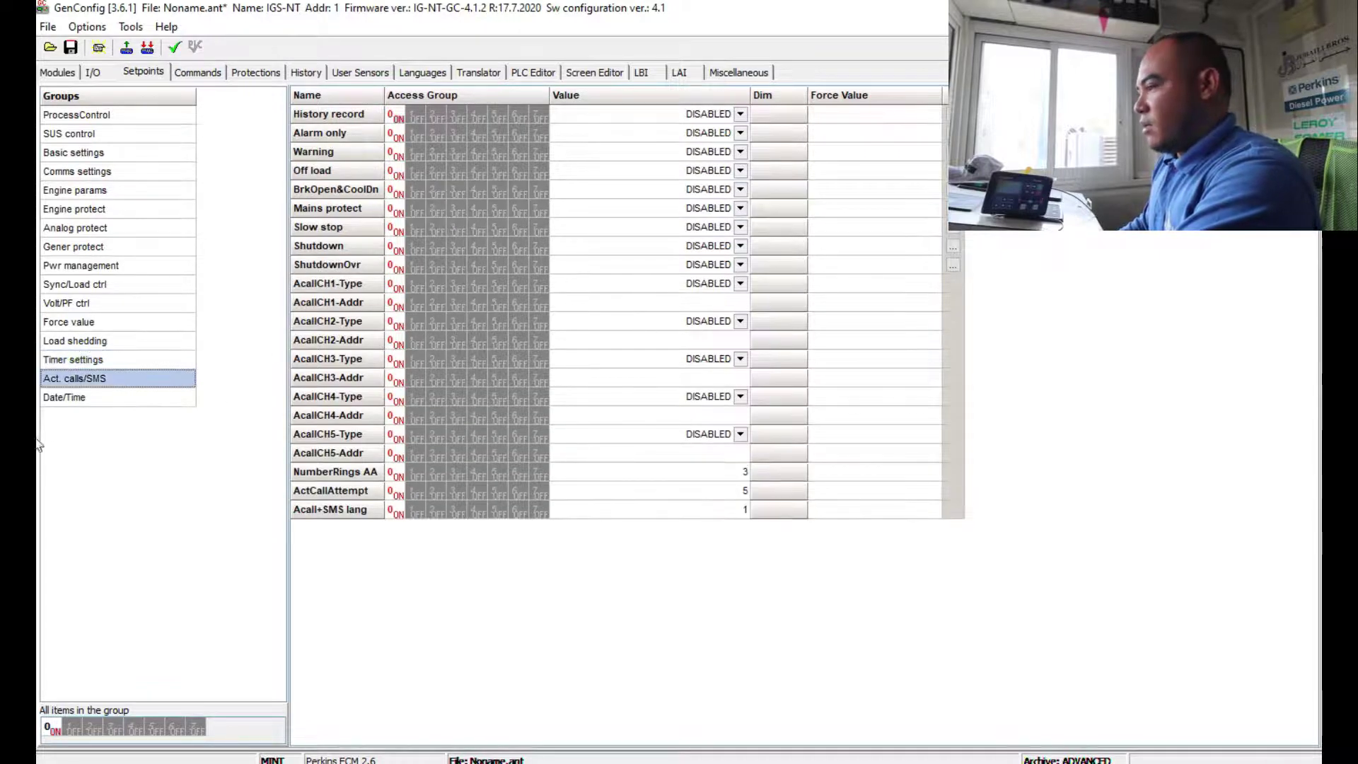
{"action": "left_click", "coordinate": [74, 398]}
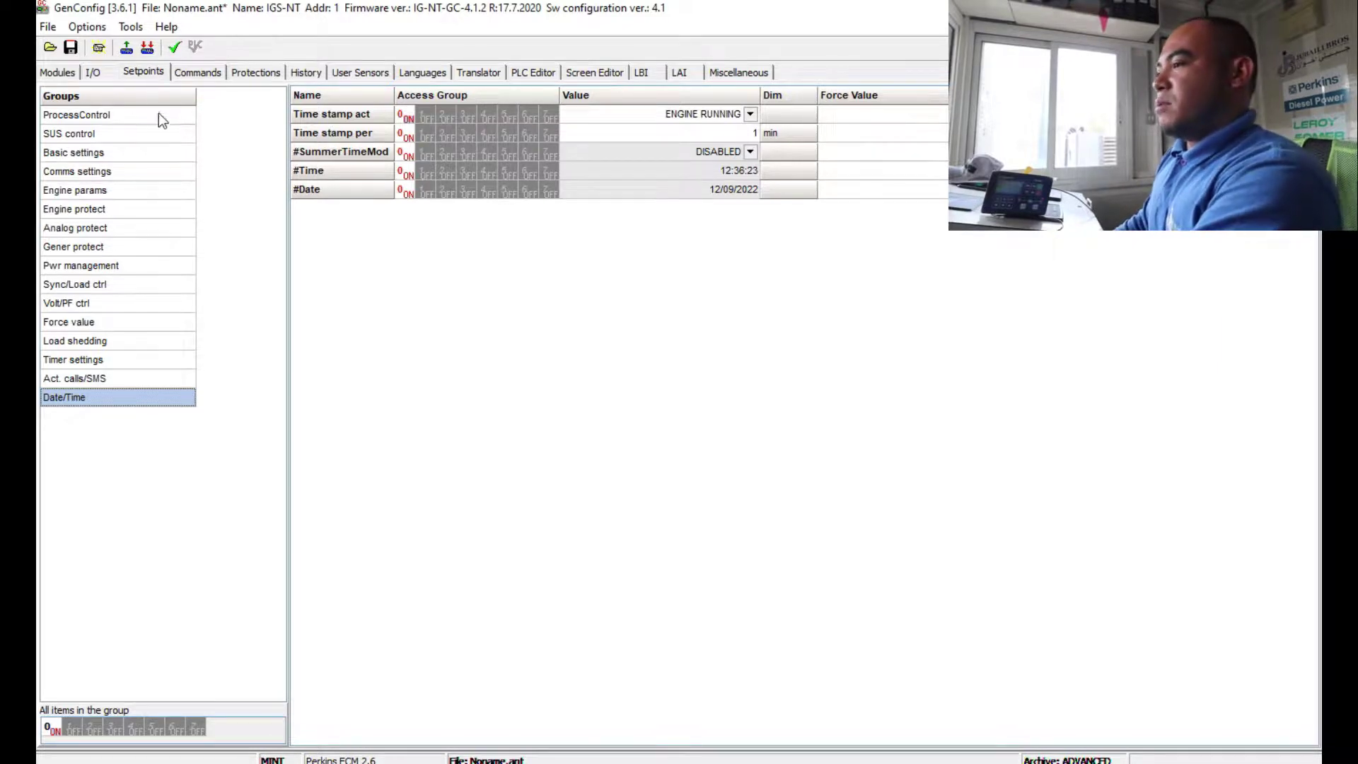
{"action": "left_click", "coordinate": [192, 72]}
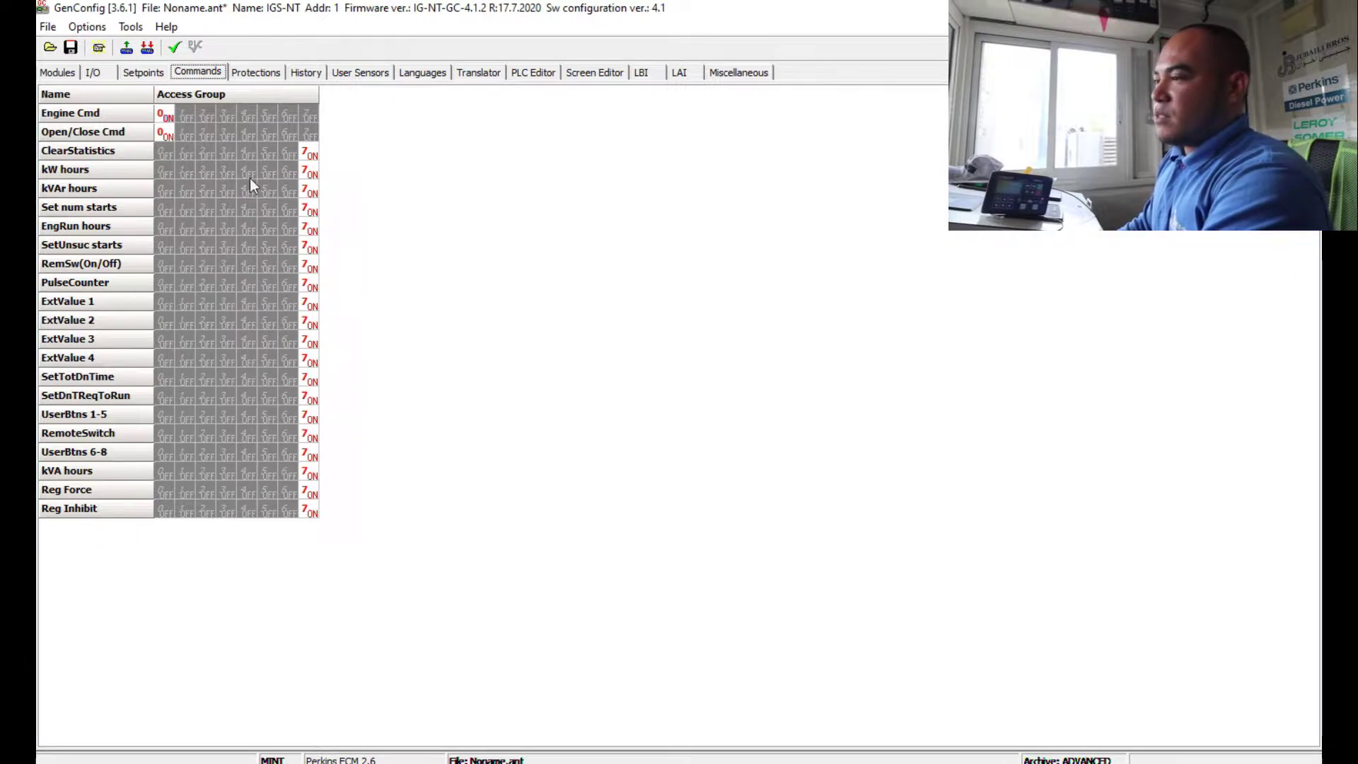
Step: Review the Protections table, then go to History and expand its Engine values group
{"action": "left_click", "coordinate": [256, 73]}
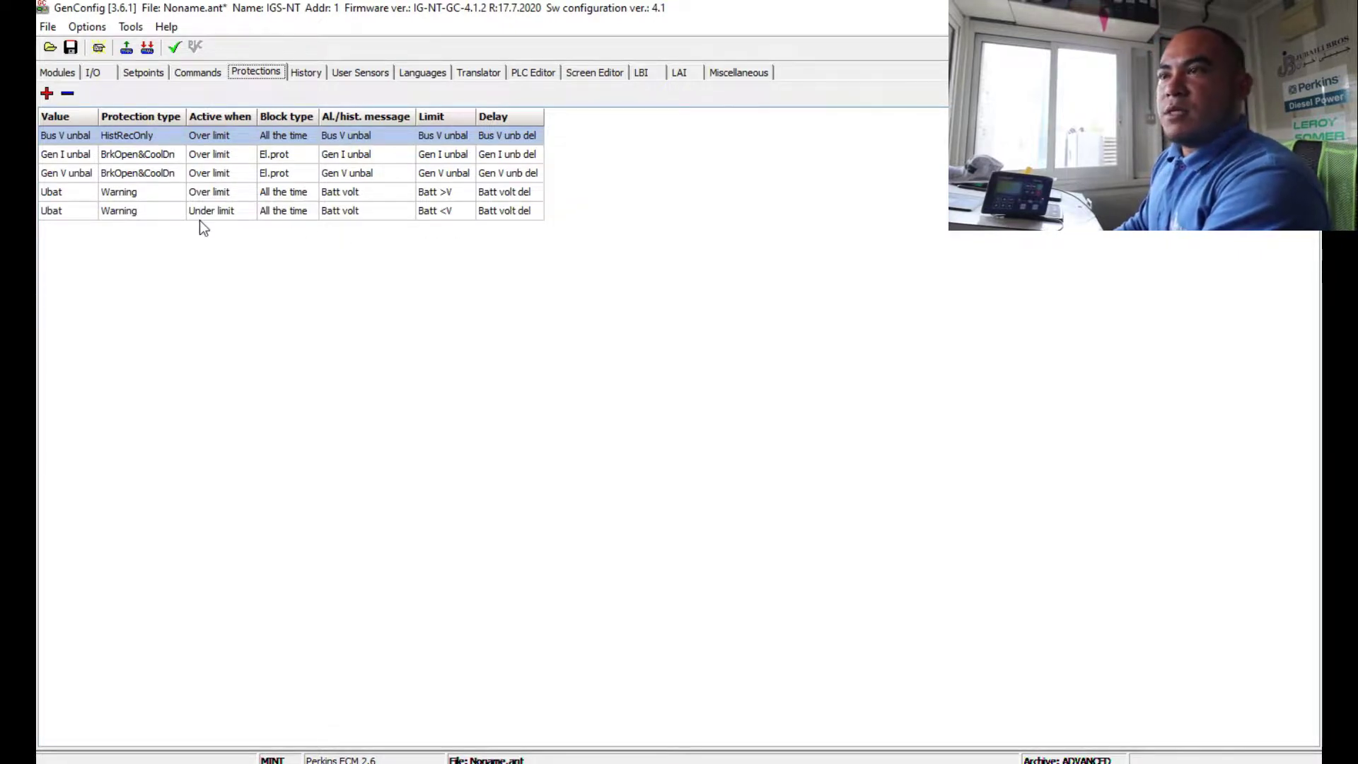
{"action": "left_click", "coordinate": [312, 74]}
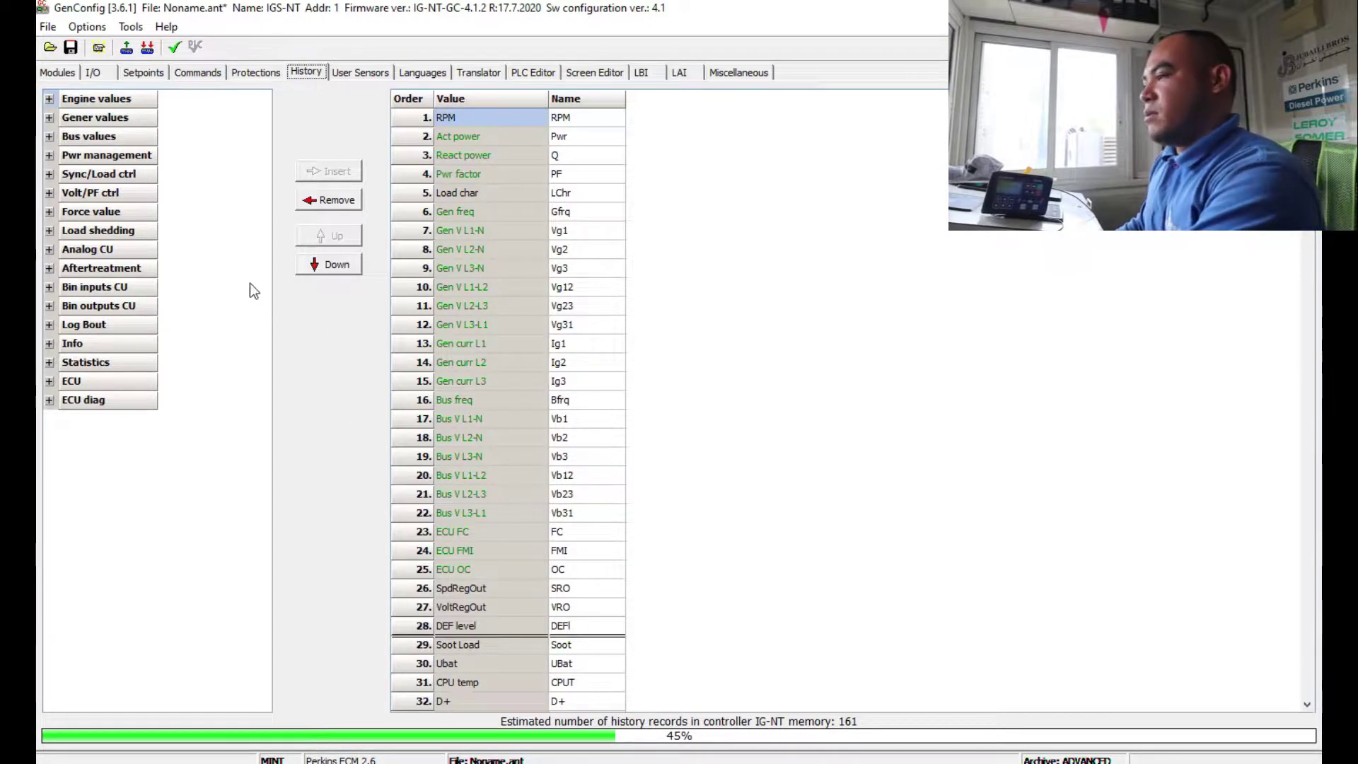
{"action": "double_click", "coordinate": [92, 100]}
Step: Browse the Engine, Gener and Sync/Load ctrl history groups, select Gen curr L1, then view User Sensors
{"action": "left_click", "coordinate": [96, 117]}
{"action": "double_click", "coordinate": [84, 138]}
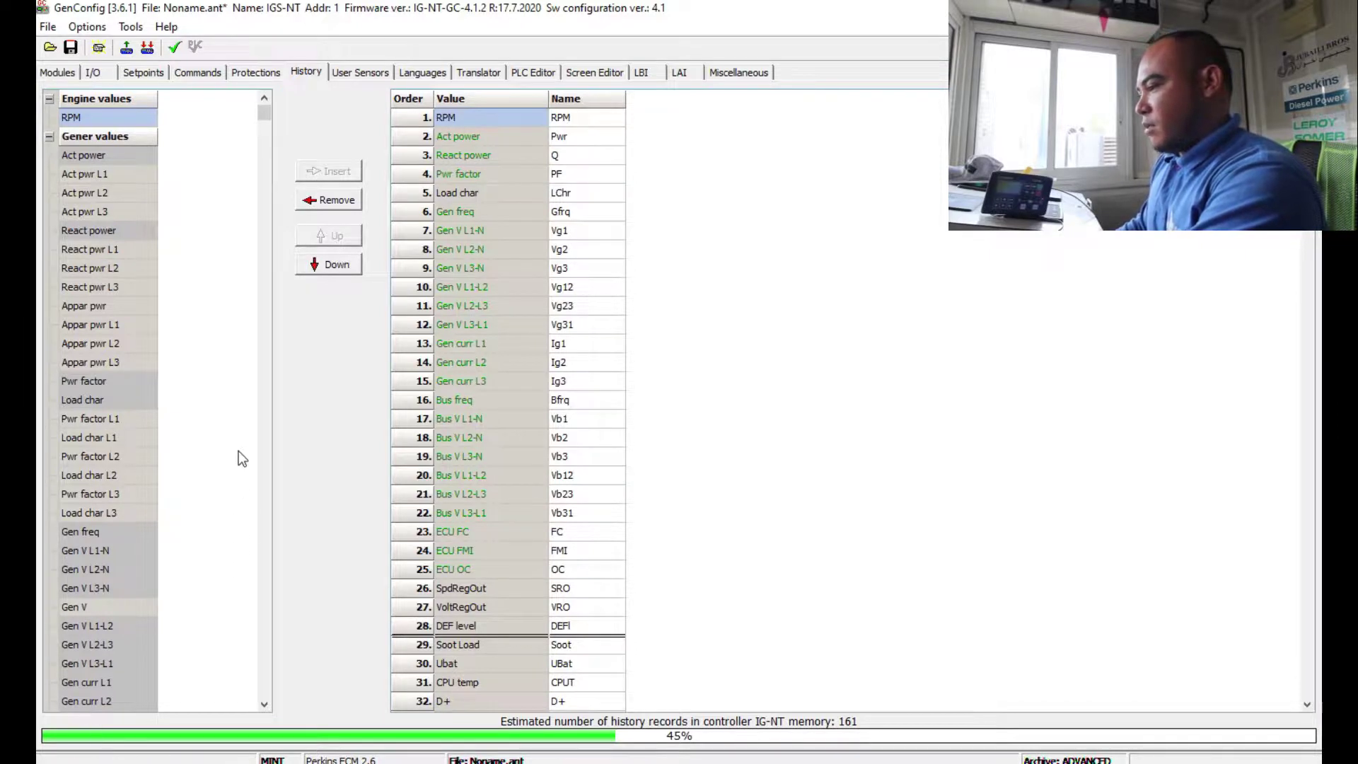
{"action": "left_click", "coordinate": [49, 137]}
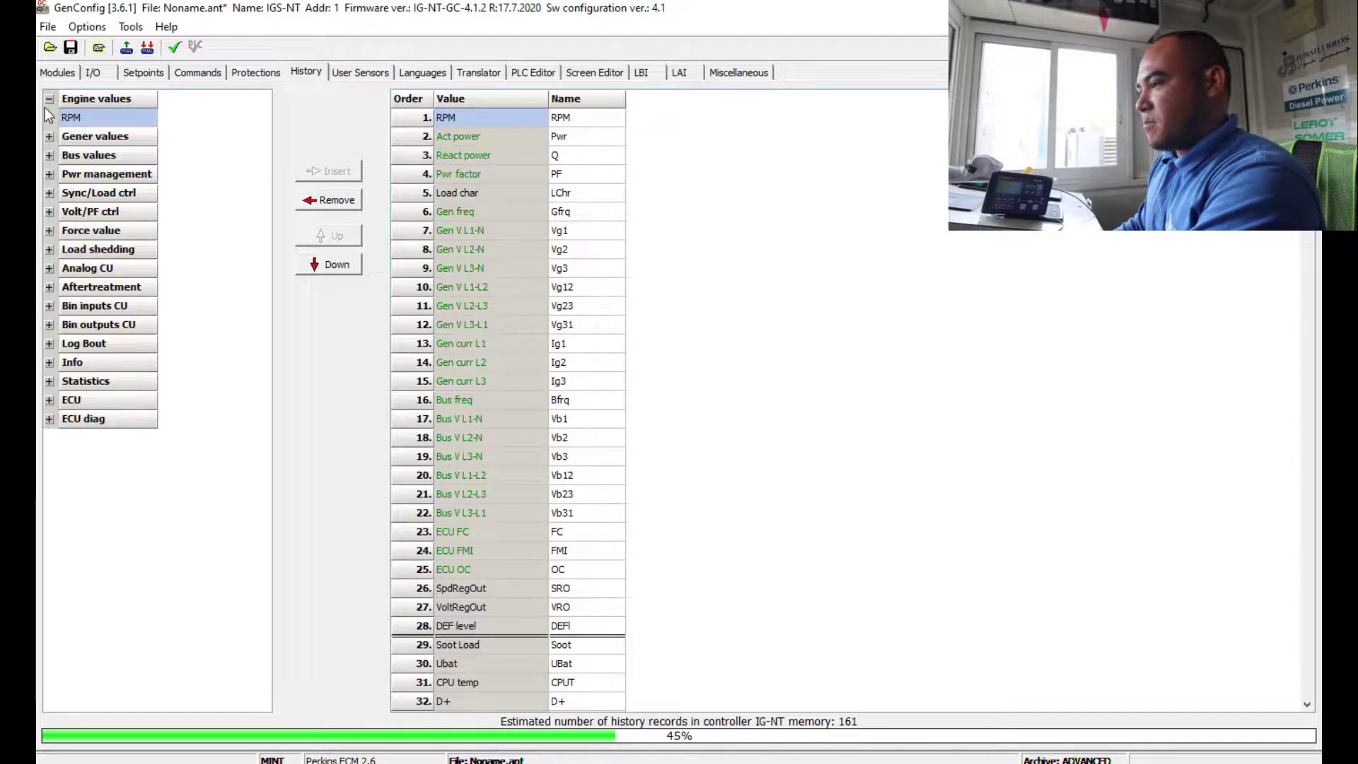
{"action": "left_click", "coordinate": [48, 101]}
{"action": "left_click", "coordinate": [47, 175]}
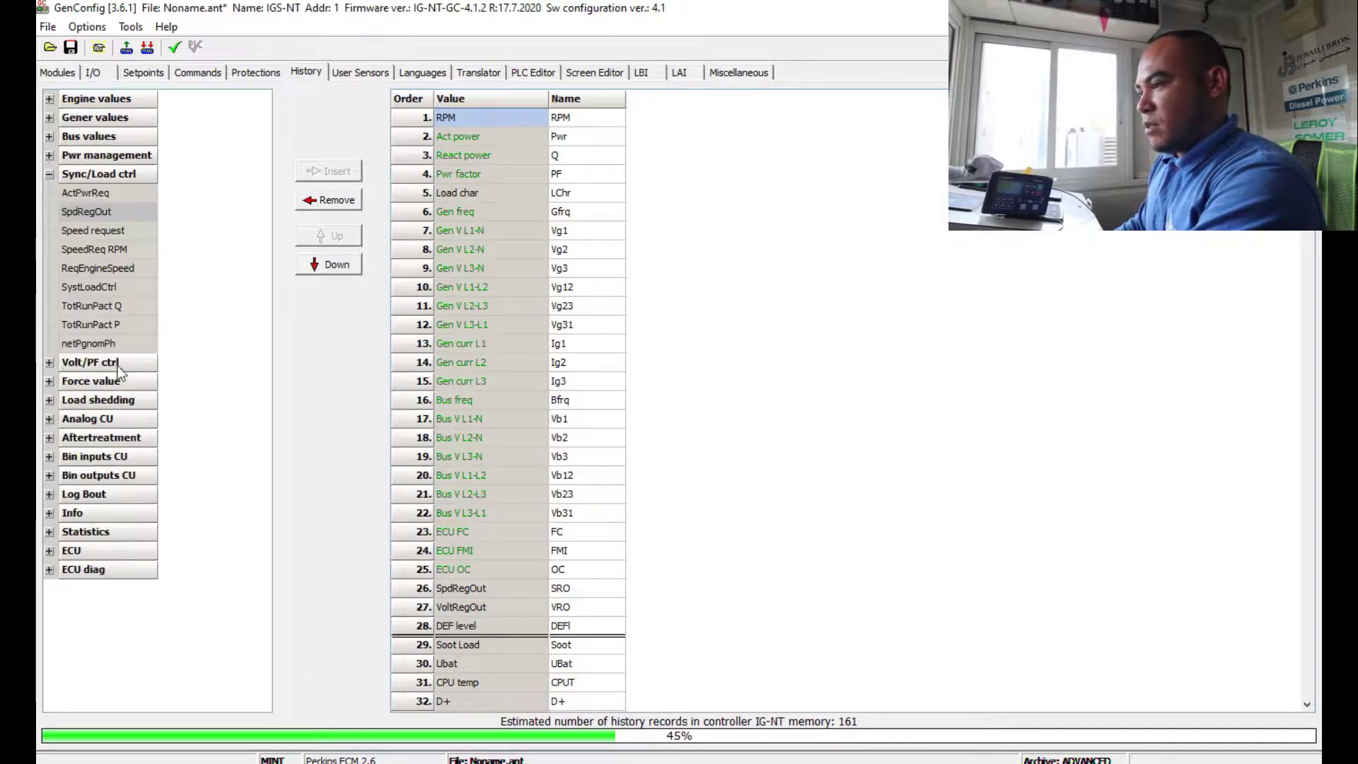
{"action": "left_click", "coordinate": [47, 176]}
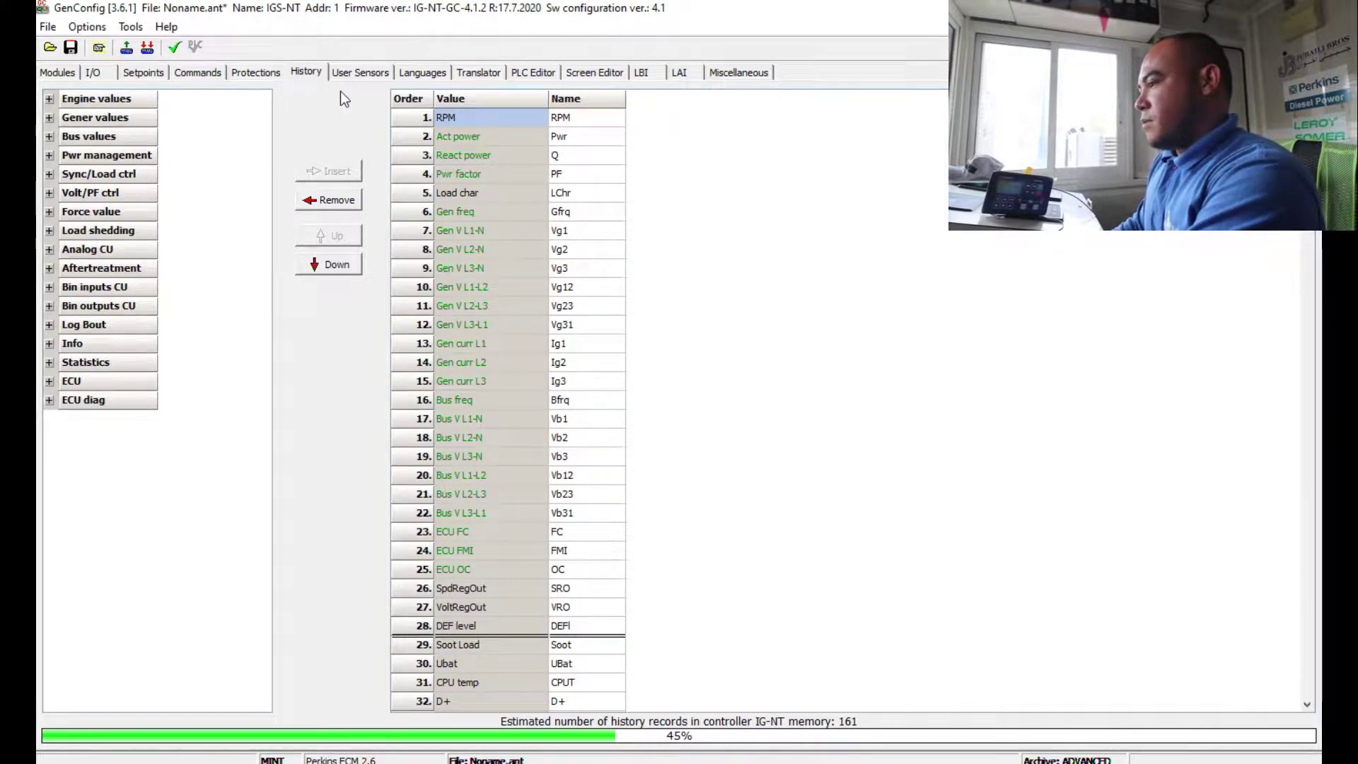
{"action": "left_click", "coordinate": [470, 343]}
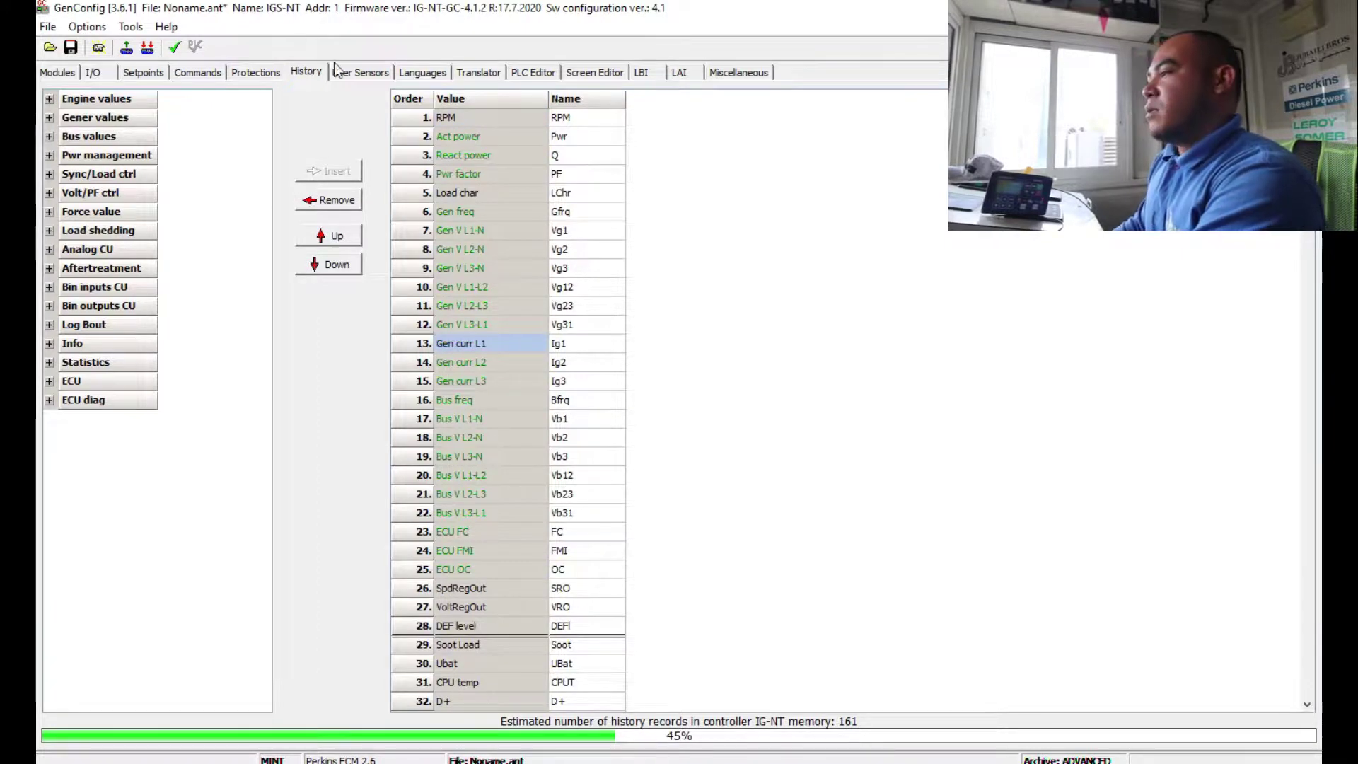
{"action": "left_click", "coordinate": [366, 71]}
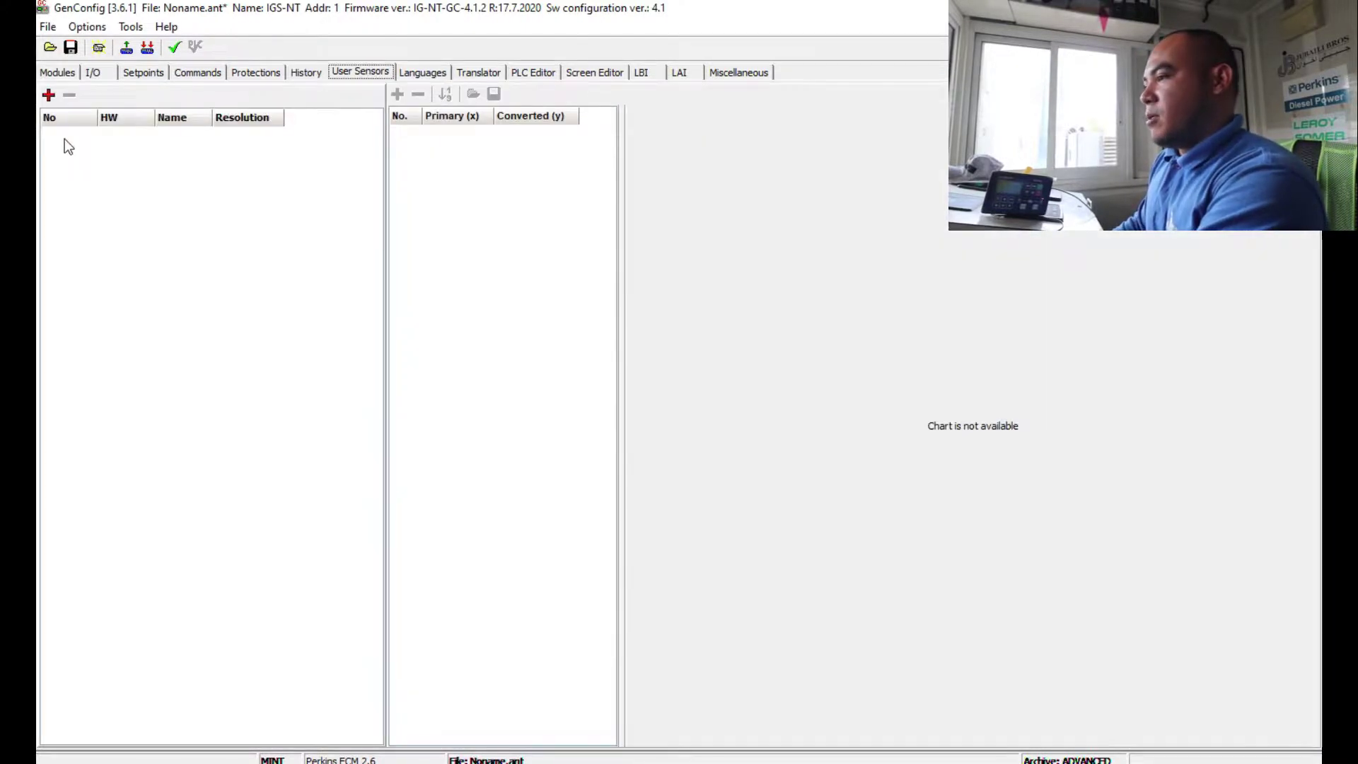
Step: Look through the Languages and Translator pages, ending on the empty PLC Editor Sheet 1
{"action": "left_click", "coordinate": [419, 73]}
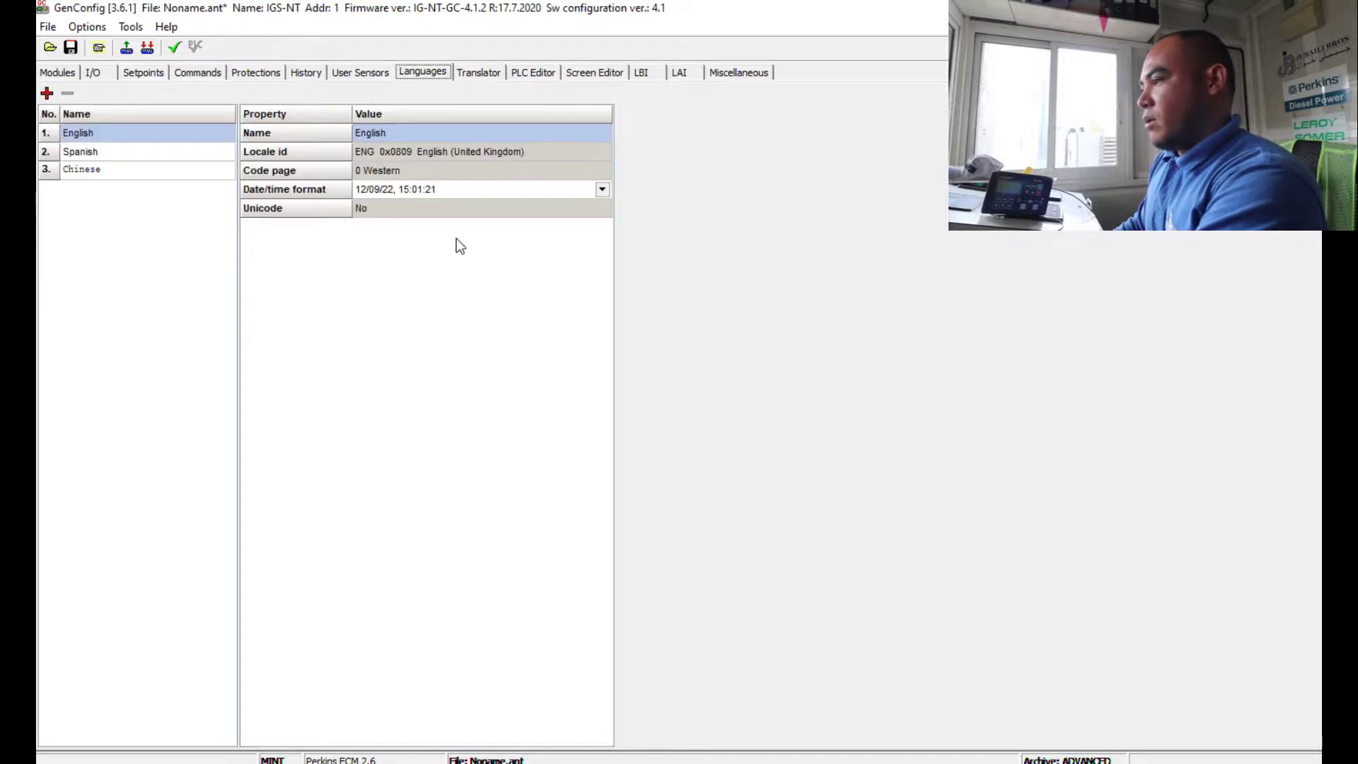
{"action": "left_click", "coordinate": [601, 190]}
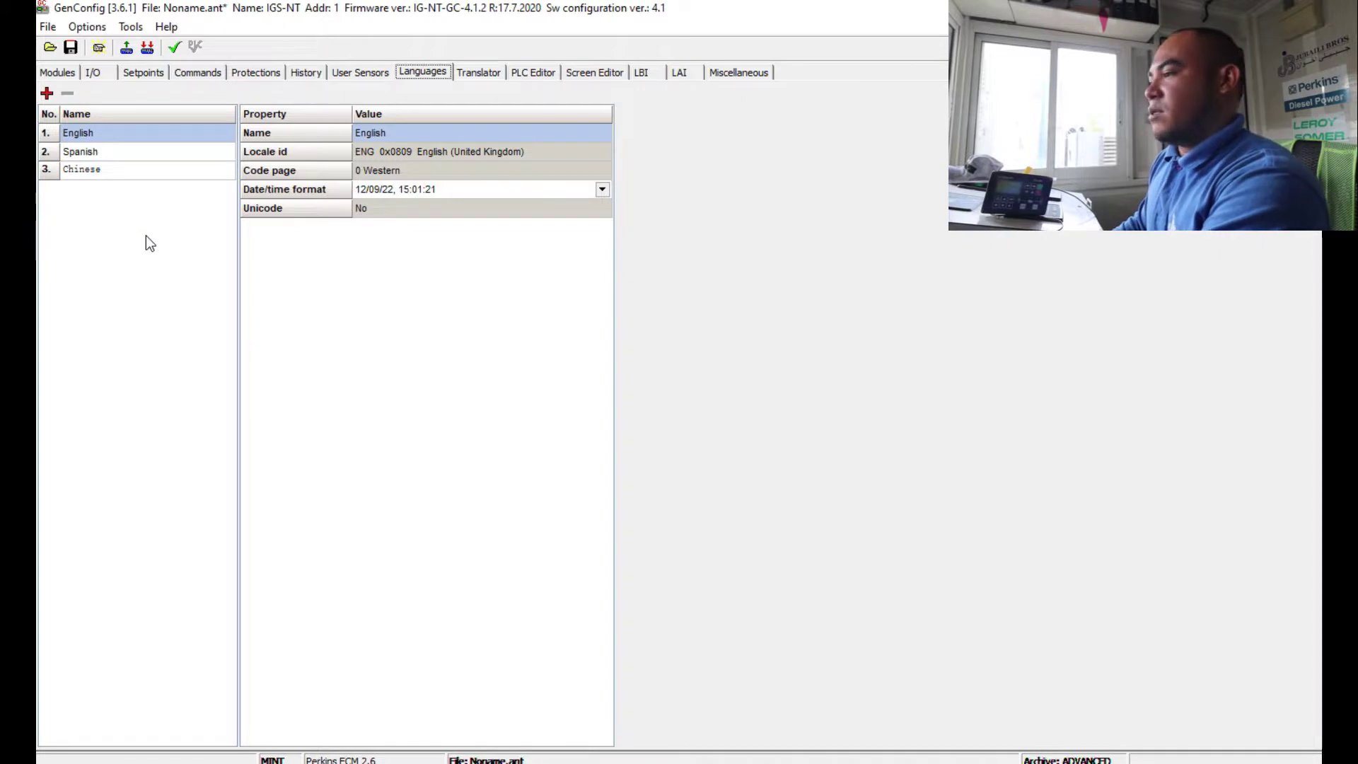
{"action": "left_click", "coordinate": [492, 75]}
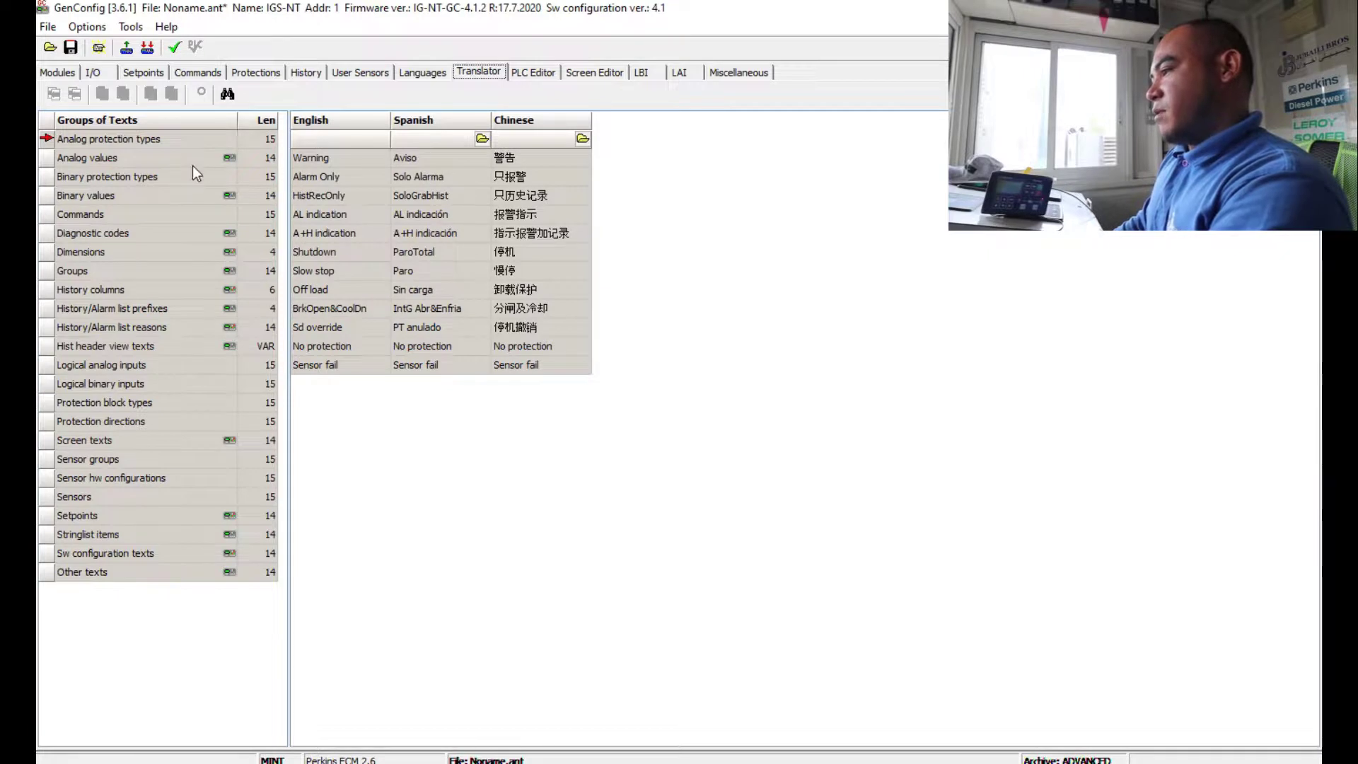
{"action": "mouse_move", "coordinate": [127, 155]}
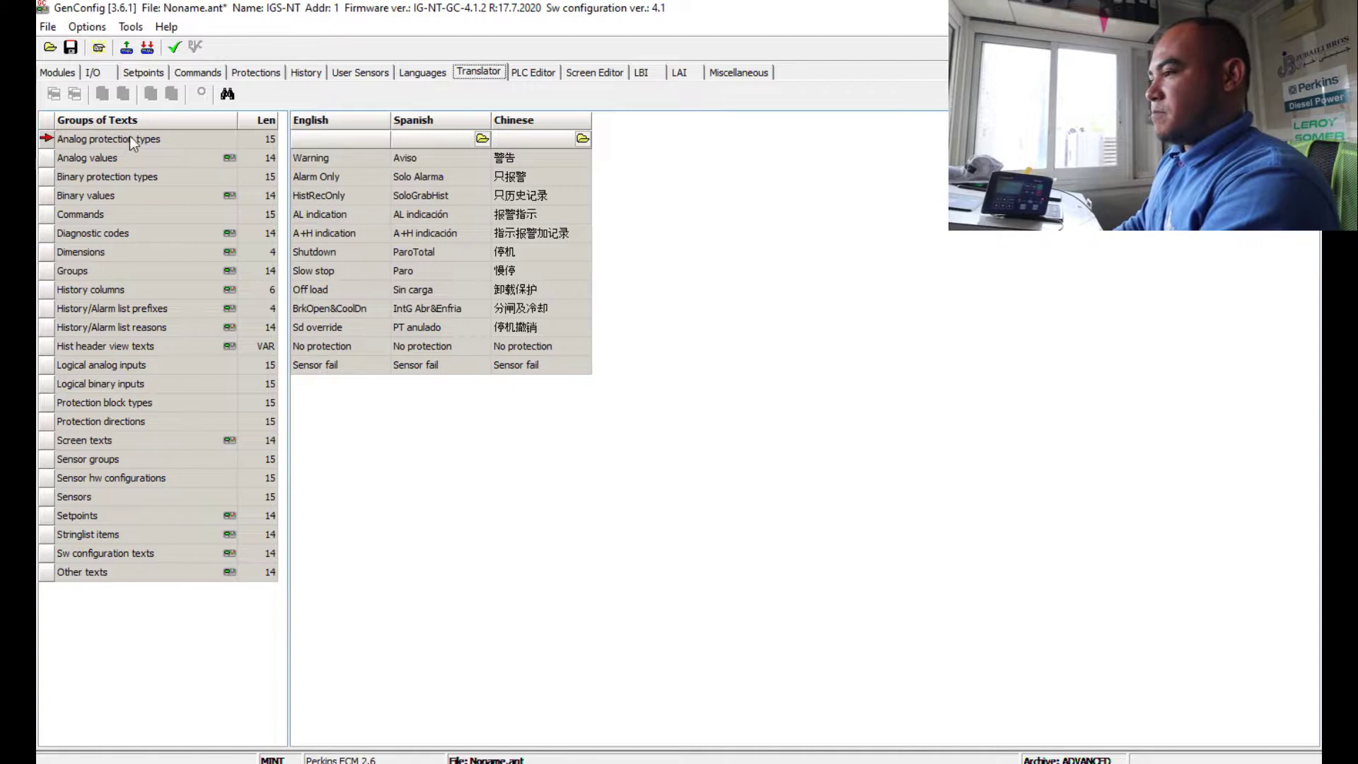
{"action": "left_click", "coordinate": [536, 74]}
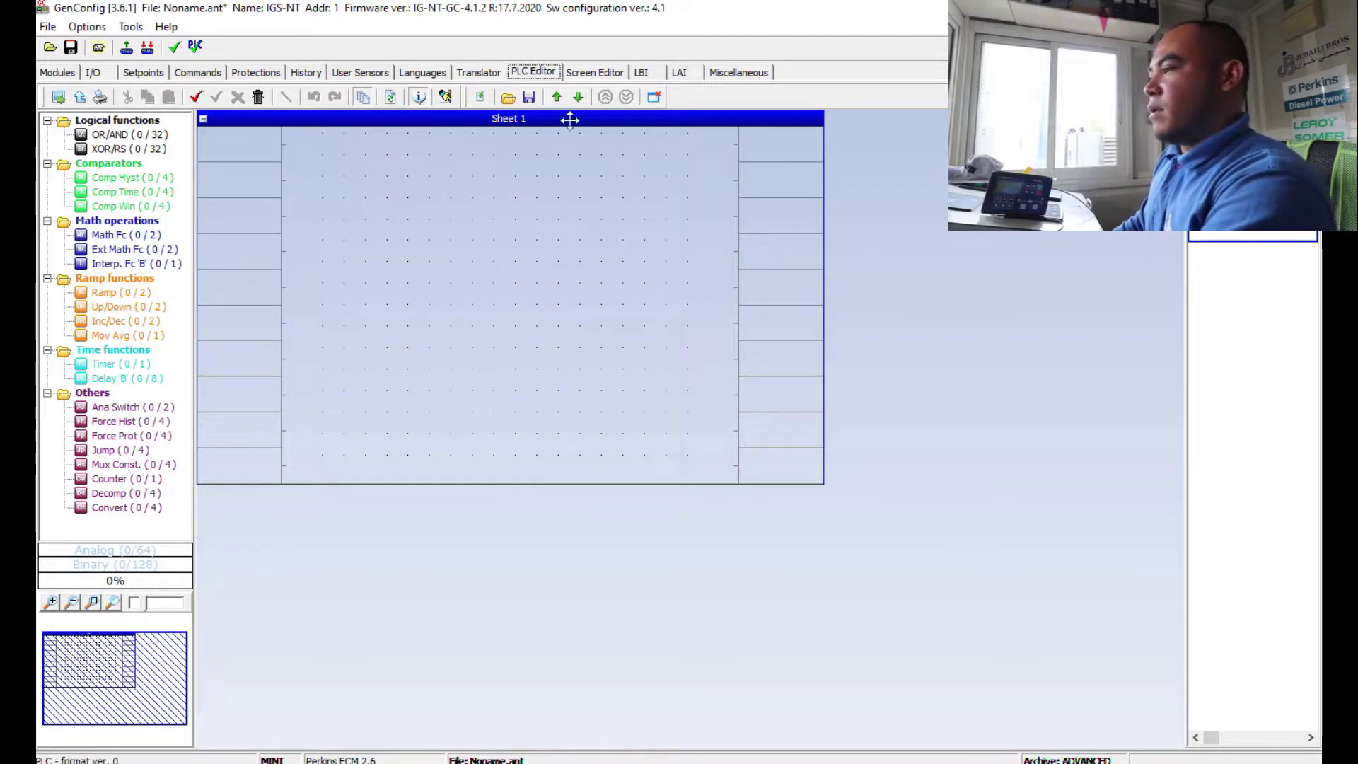
Step: Check the Screen Editor, LBI and LAI assignments, then return to the Modules overview
{"action": "left_click", "coordinate": [605, 73]}
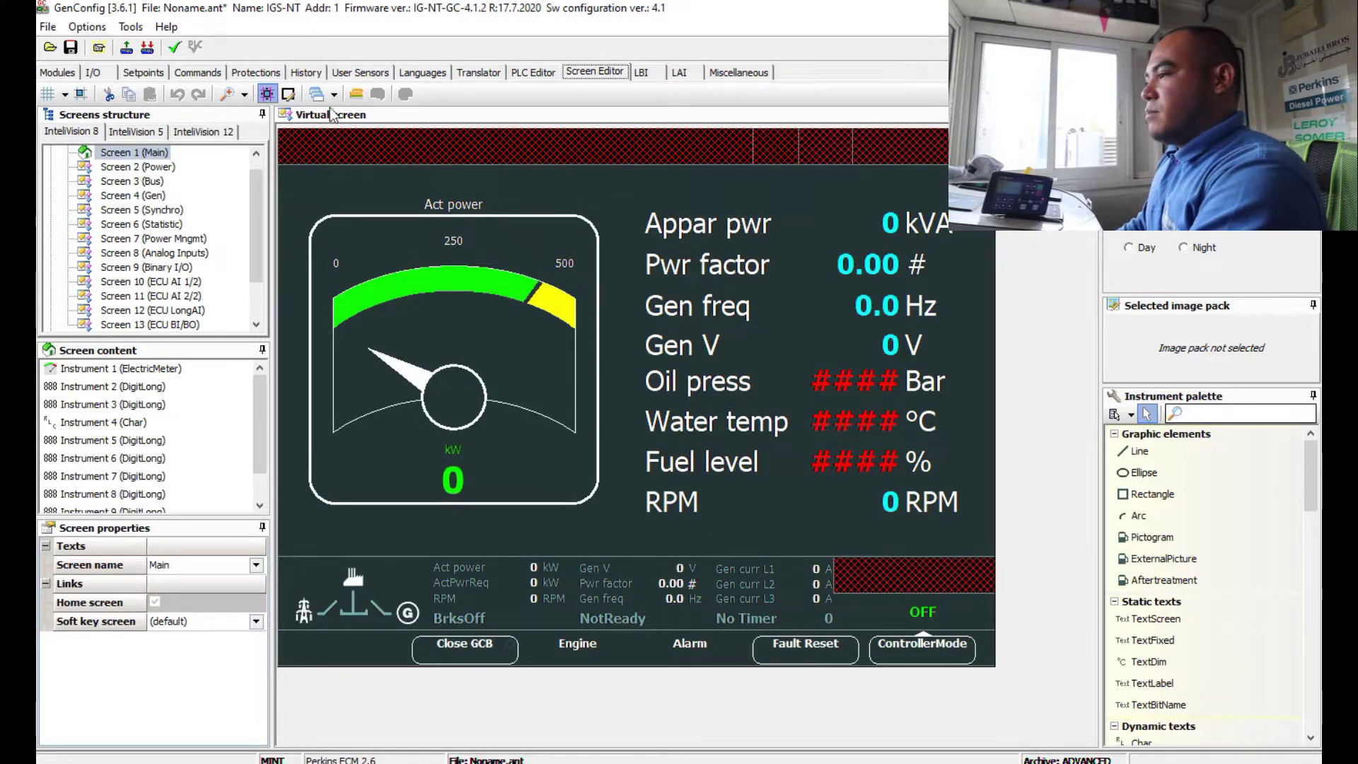
{"action": "left_click", "coordinate": [656, 73]}
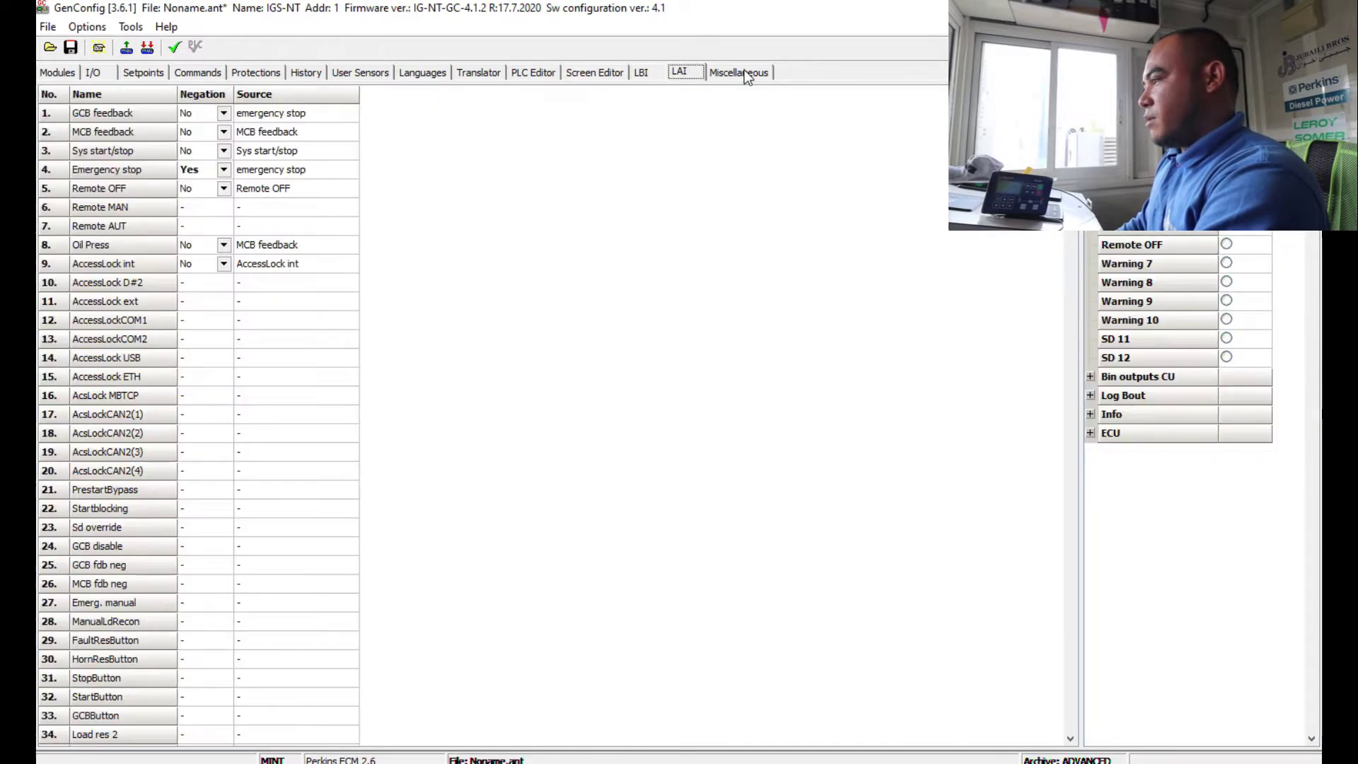
{"action": "left_click", "coordinate": [744, 70]}
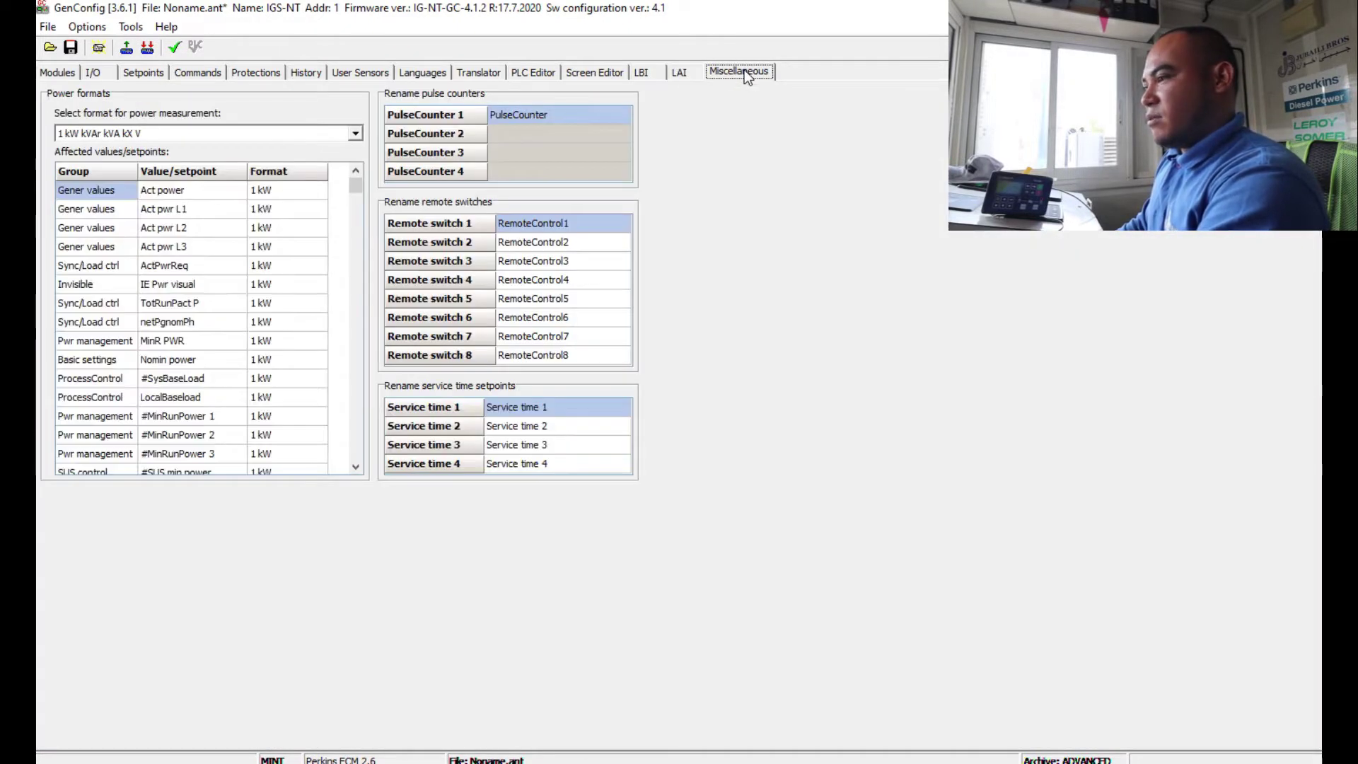
{"action": "left_click", "coordinate": [703, 74]}
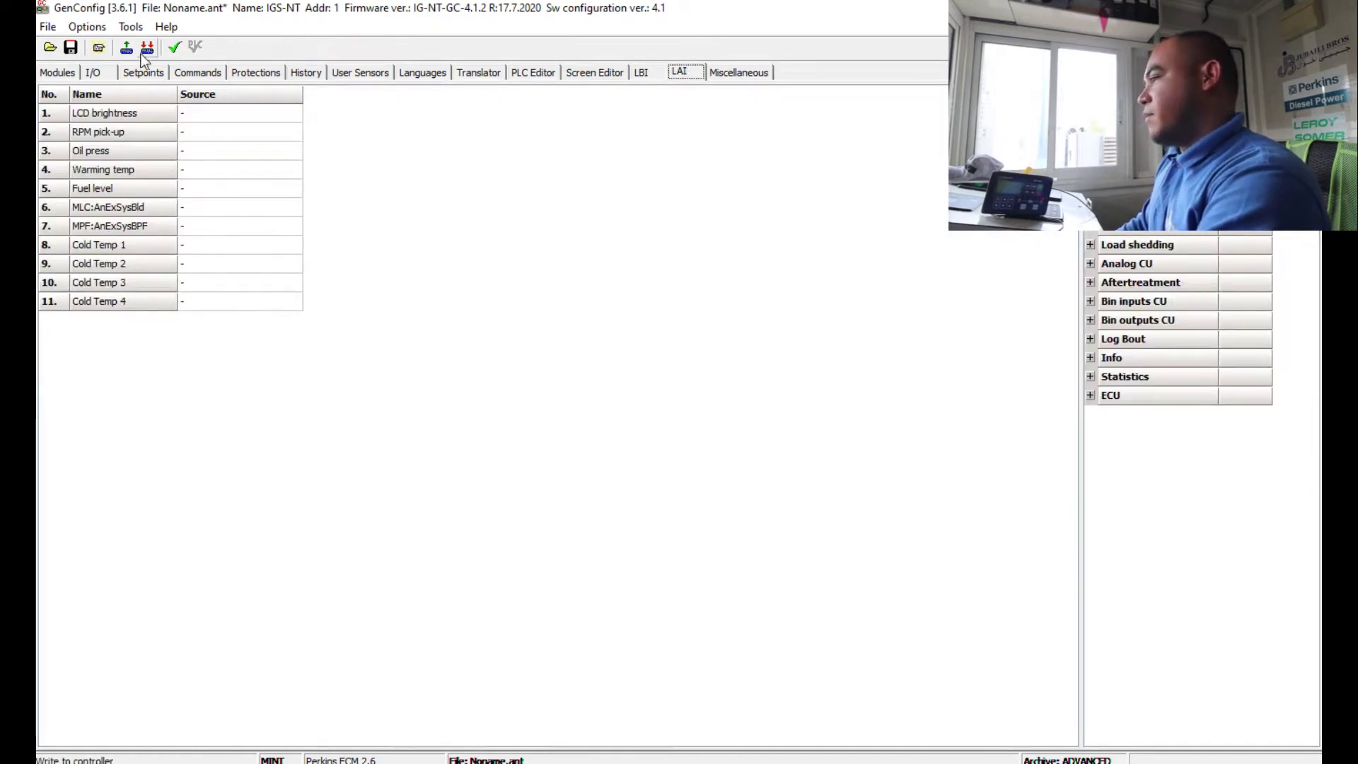
{"action": "left_click", "coordinate": [57, 72]}
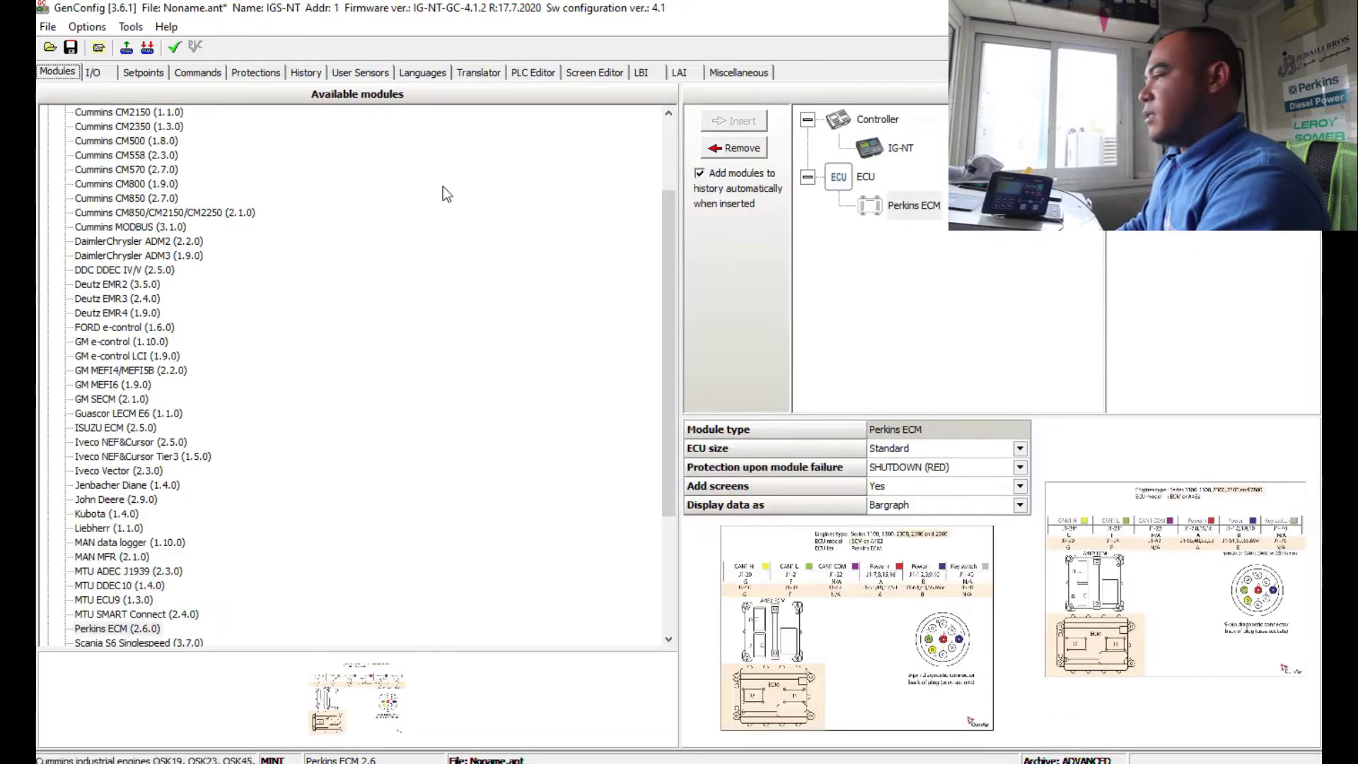